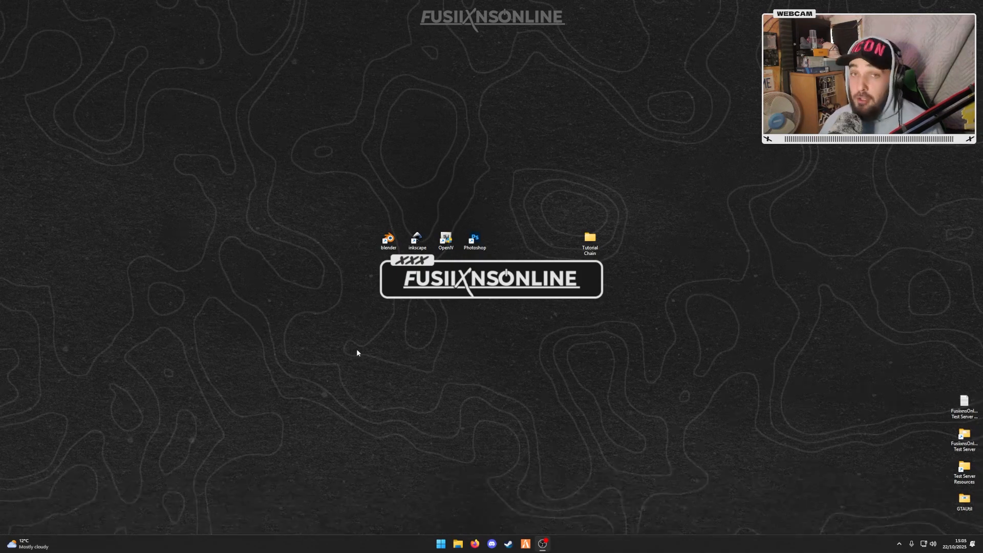
drag(338, 215, 495, 254)
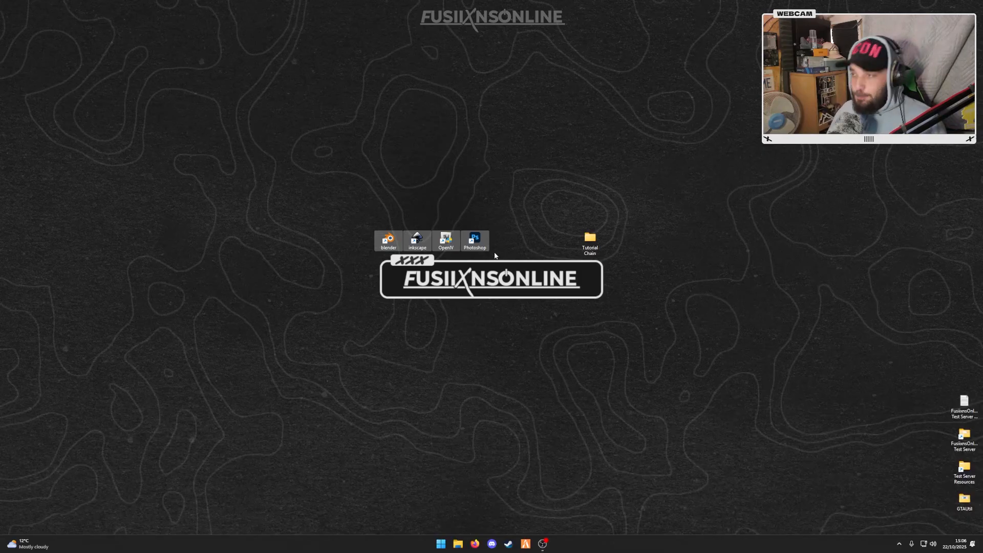
click(513, 279)
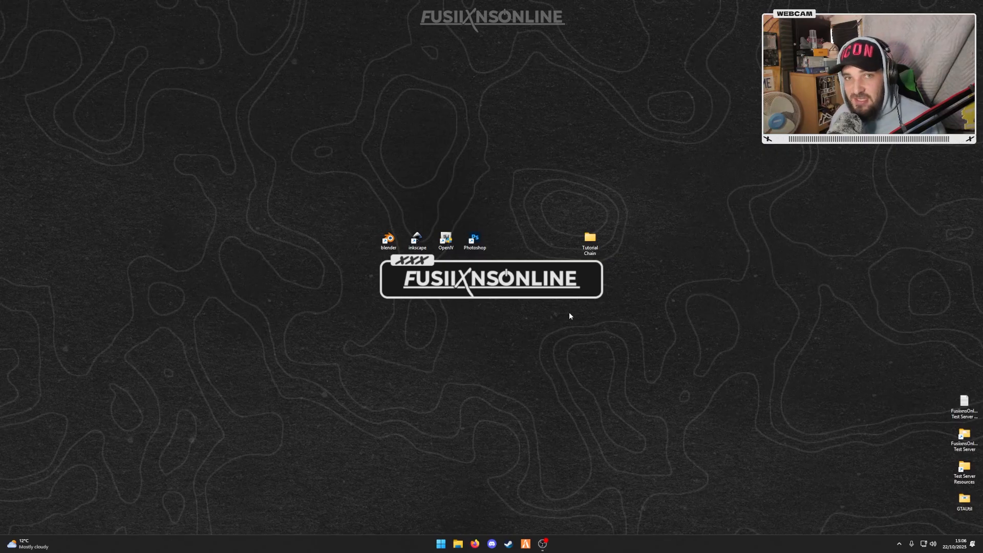
Open the Tutorial Chain folder and look through its 3DS and Blender subfolders.
click(590, 241)
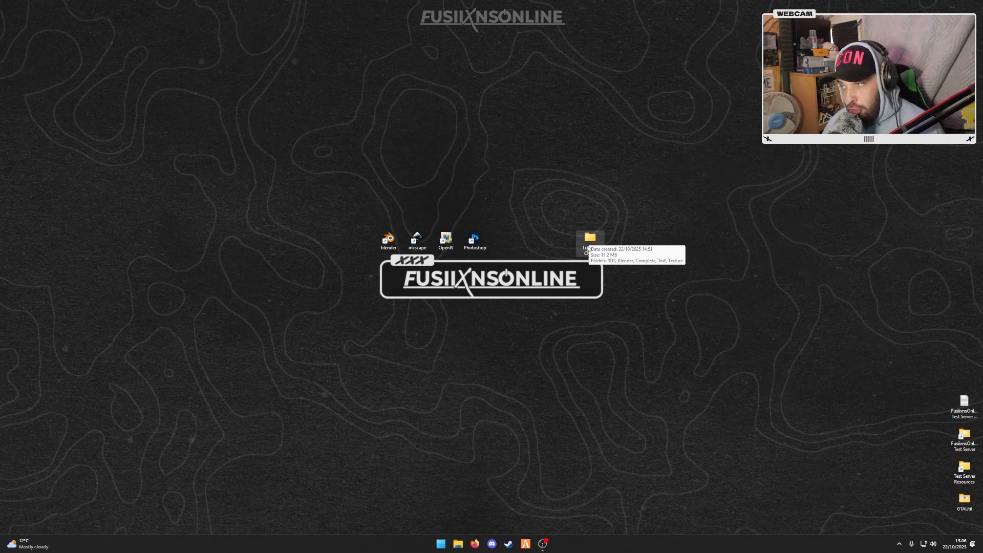
double_click(588, 247)
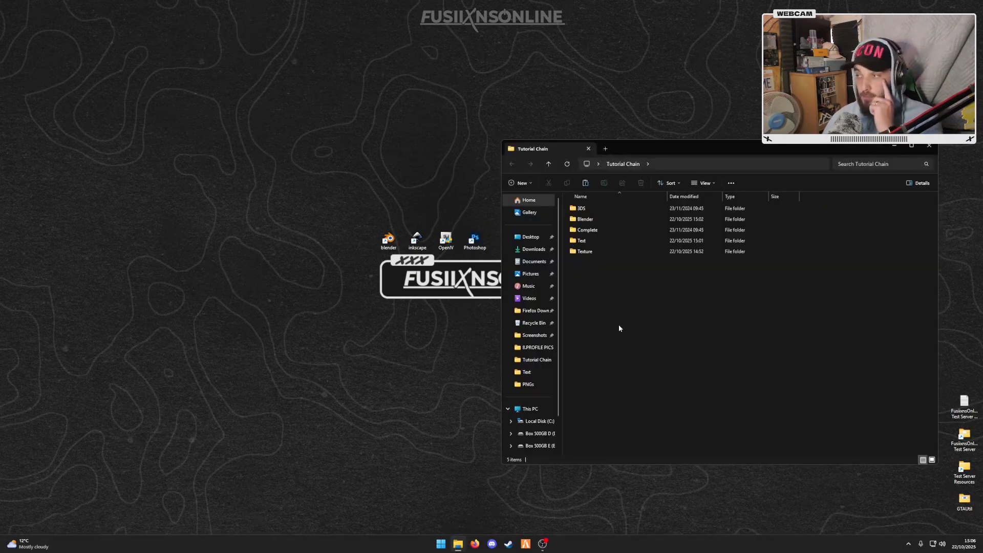
drag(646, 296, 592, 206)
double_click(594, 208)
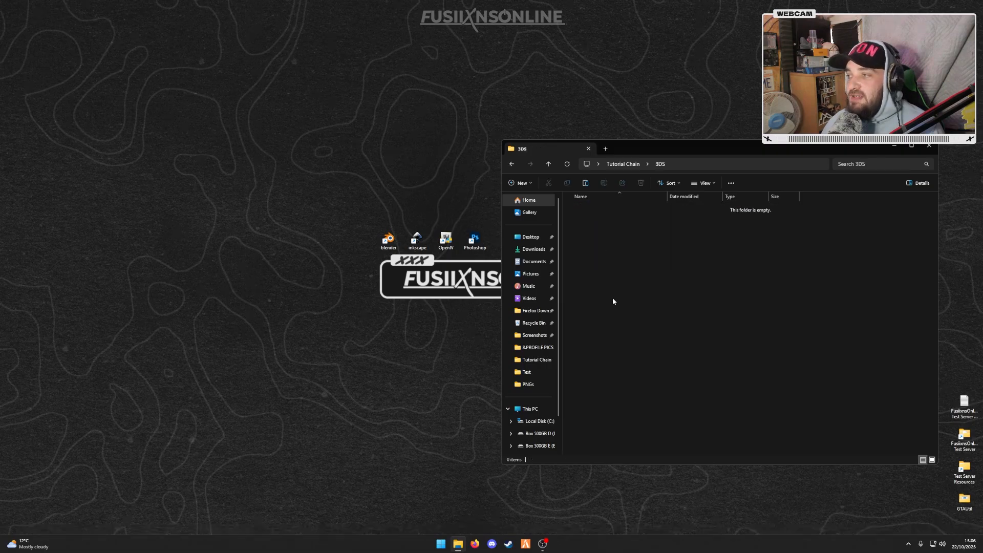
click(512, 164)
double_click(598, 220)
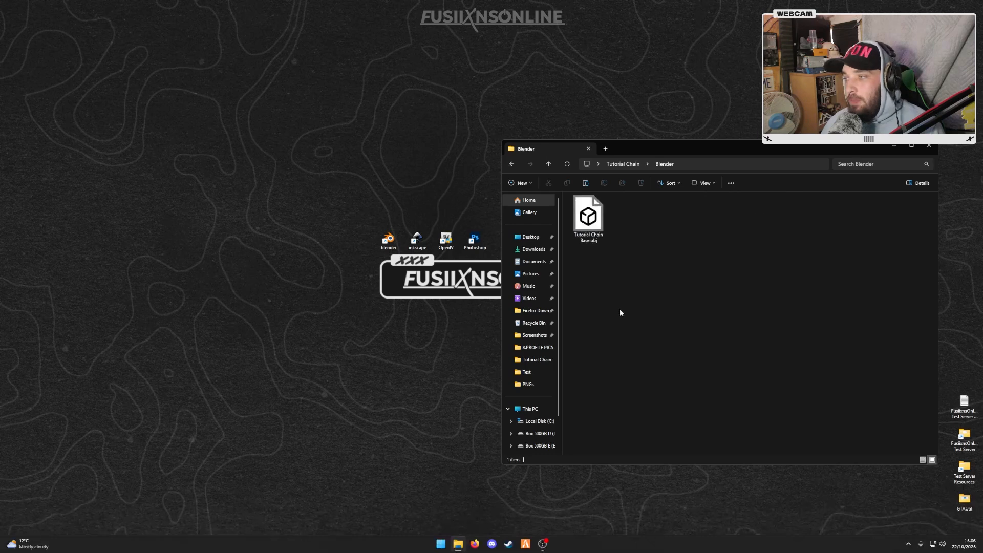
click(593, 237)
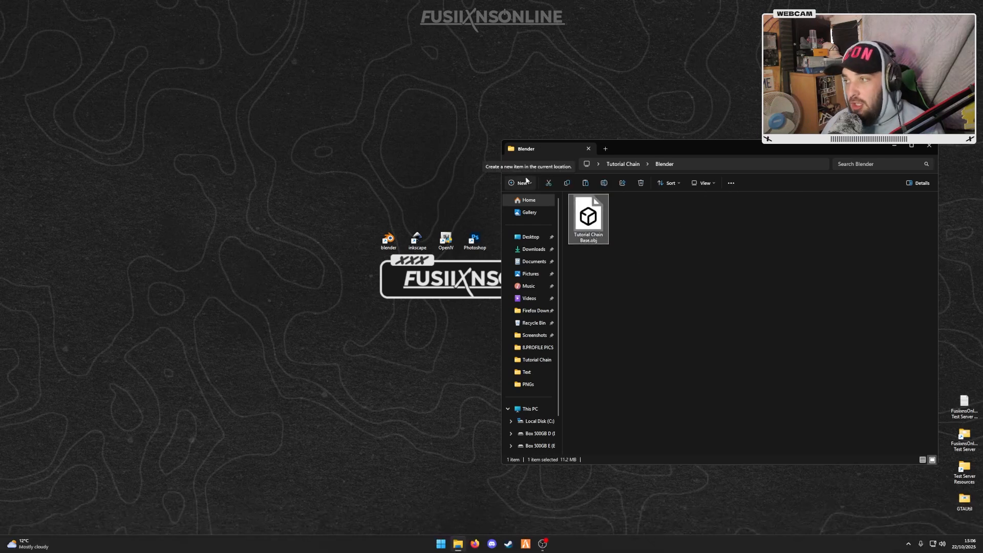
Look through the Complete, Text and Texture subfolders of Tutorial Chain and close the folder window.
click(512, 163)
click(600, 231)
double_click(600, 230)
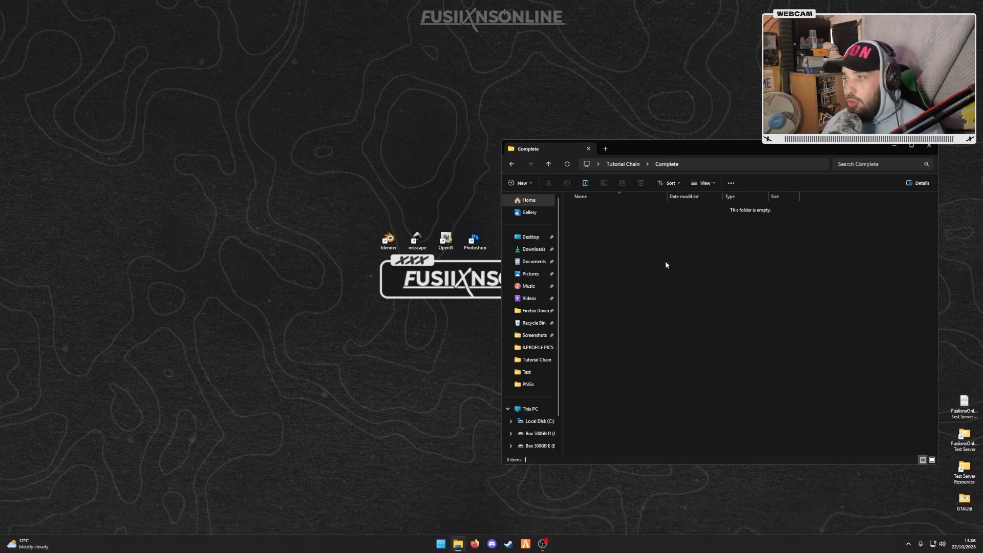
click(511, 164)
double_click(594, 241)
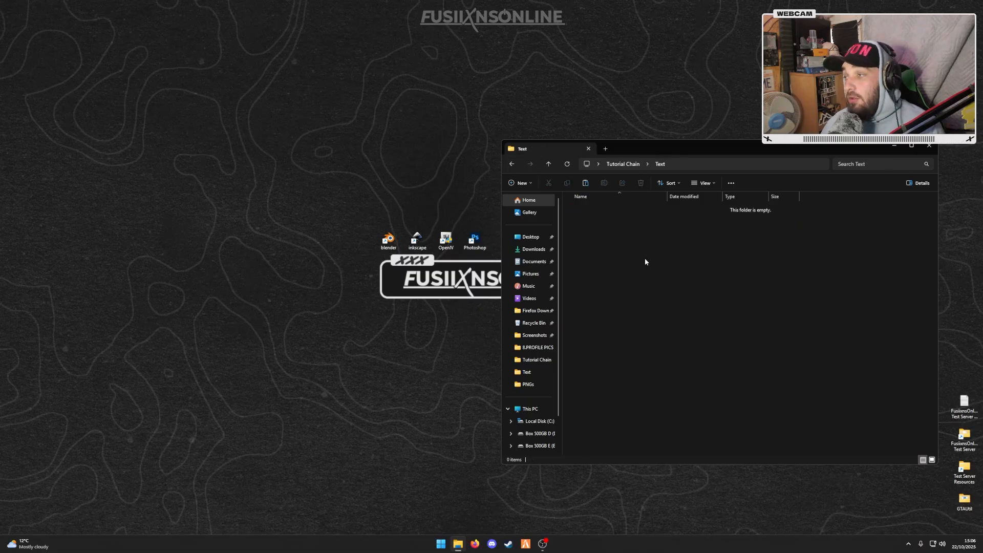
click(514, 165)
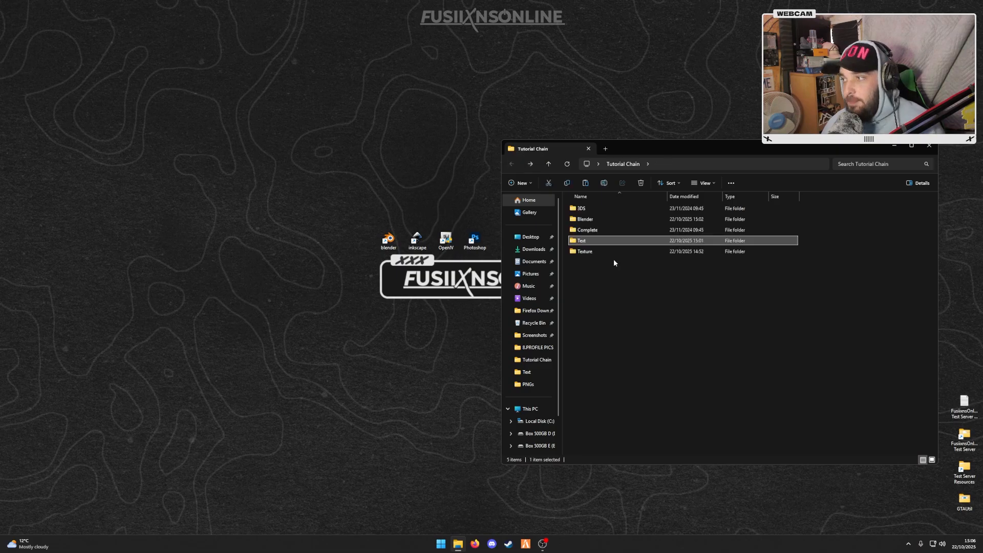
double_click(607, 254)
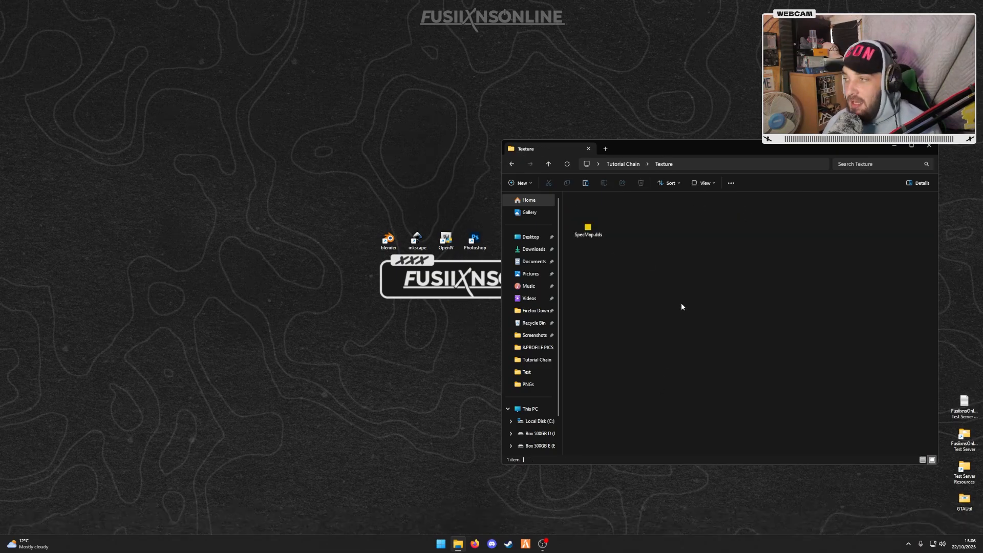
click(622, 164)
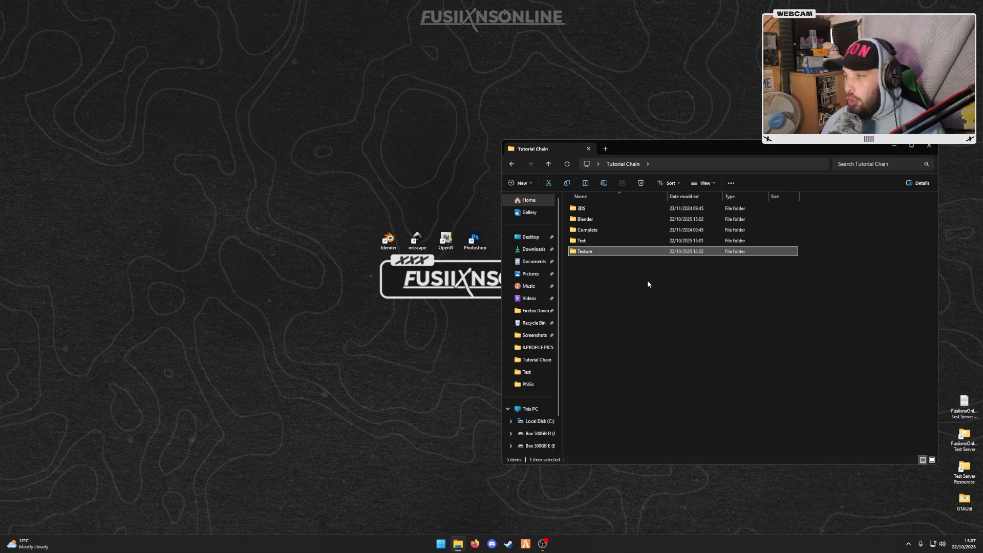
click(931, 146)
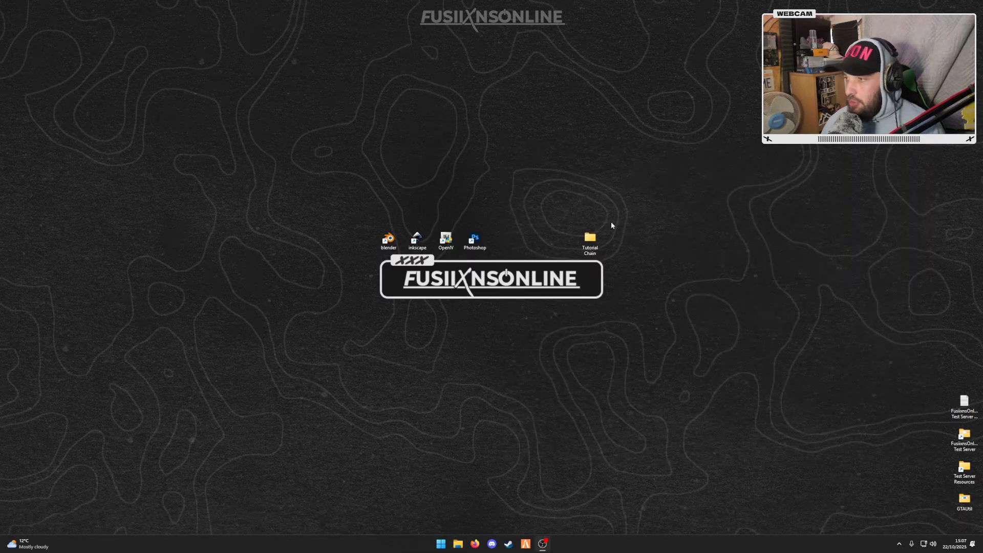
In Photoshop, create a transparent 2048 x 2048 px document and place vertical and horizontal guides crossing at the canvas centre.
double_click(478, 249)
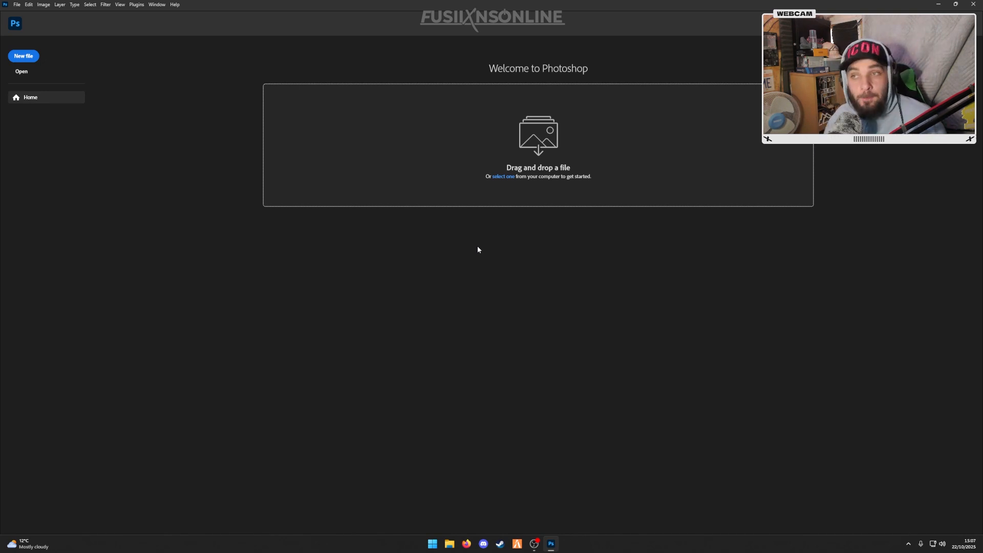
click(35, 59)
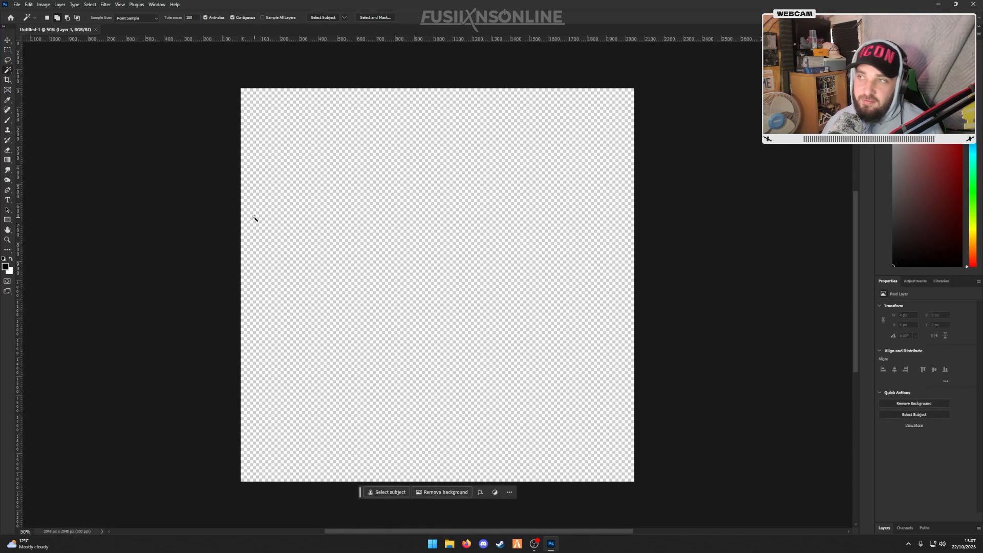
click(8, 40)
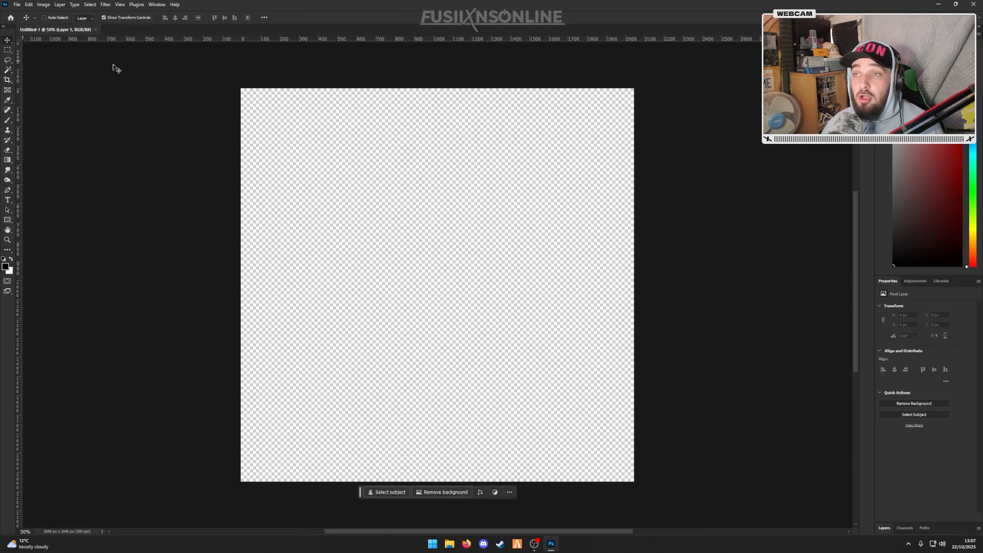
drag(22, 134, 438, 168)
drag(381, 40, 398, 287)
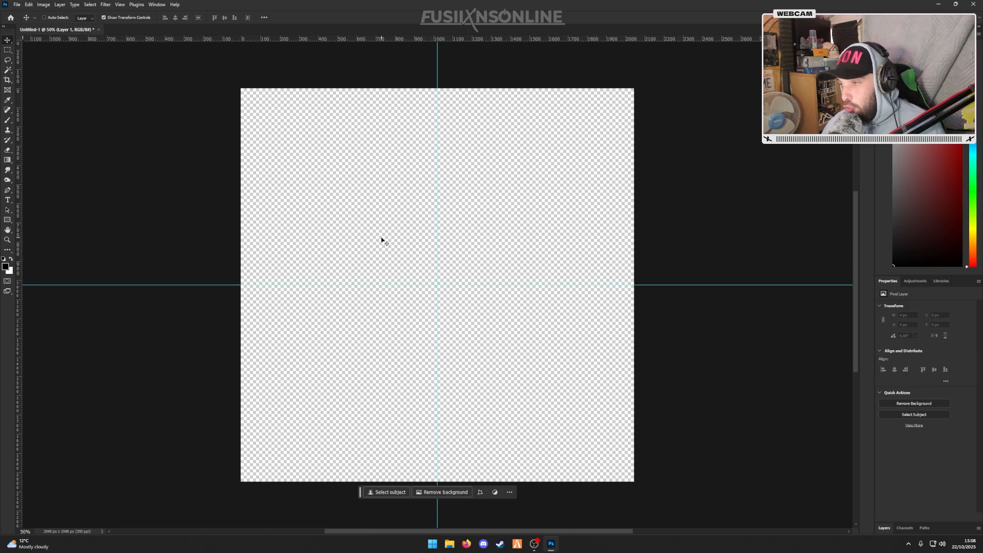
Add a text layer reading TEXTURE and set its colour to black (000000).
click(8, 201)
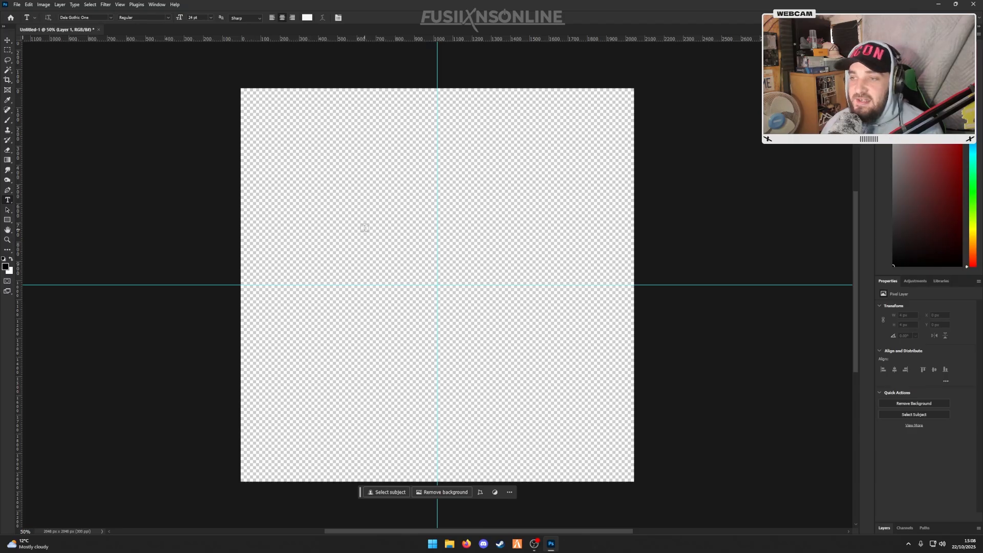
click(396, 310)
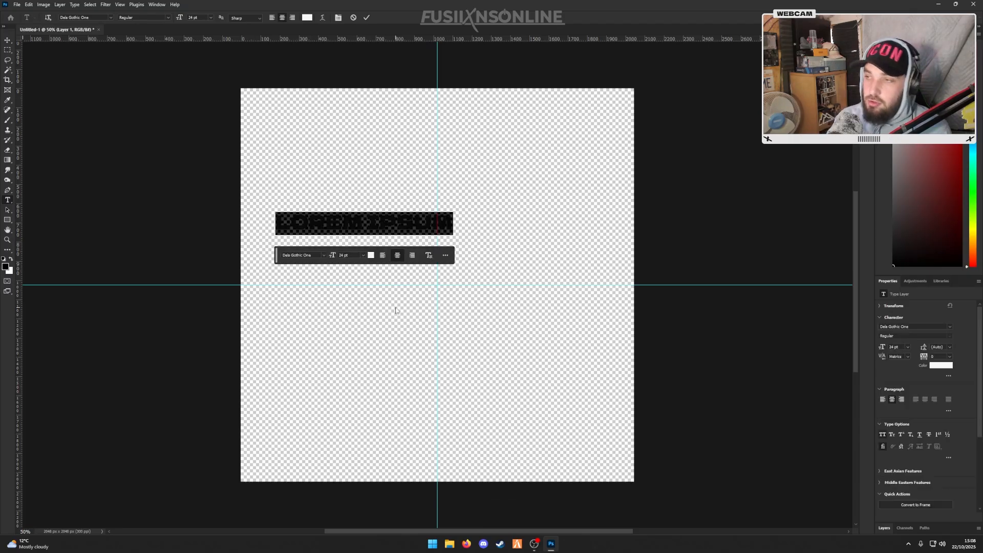
text(TEXTURE)
key(ctrl+a)
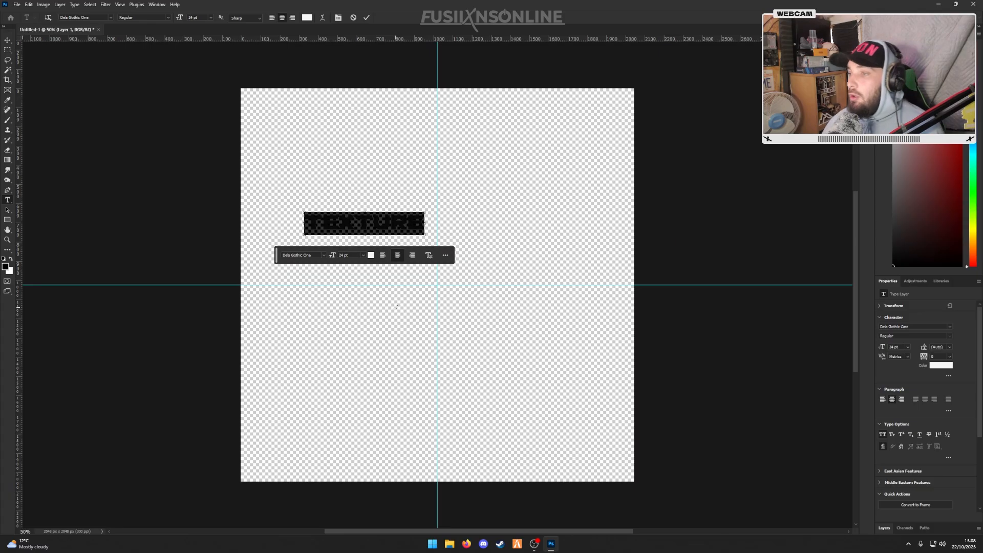
click(371, 255)
drag(440, 163, 465, 191)
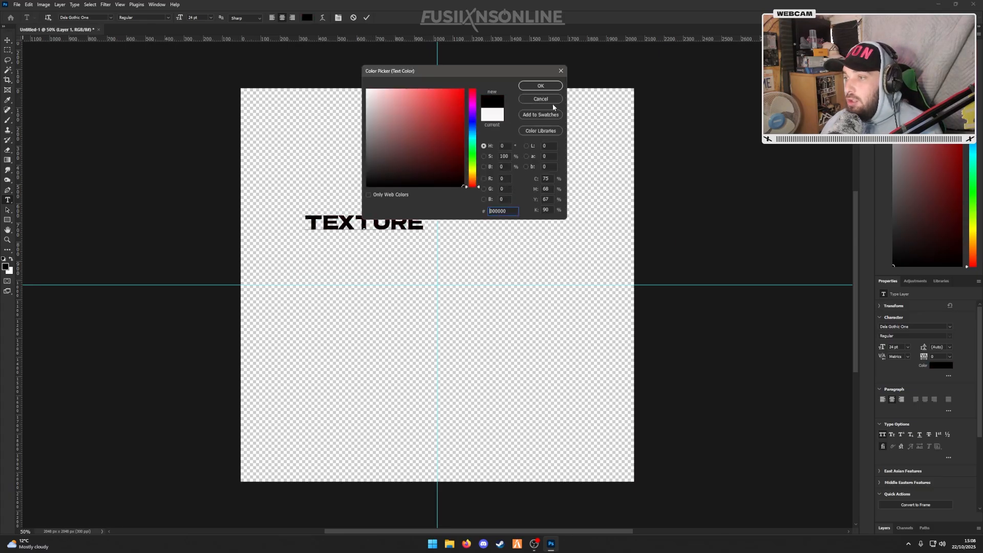
click(540, 86)
click(8, 40)
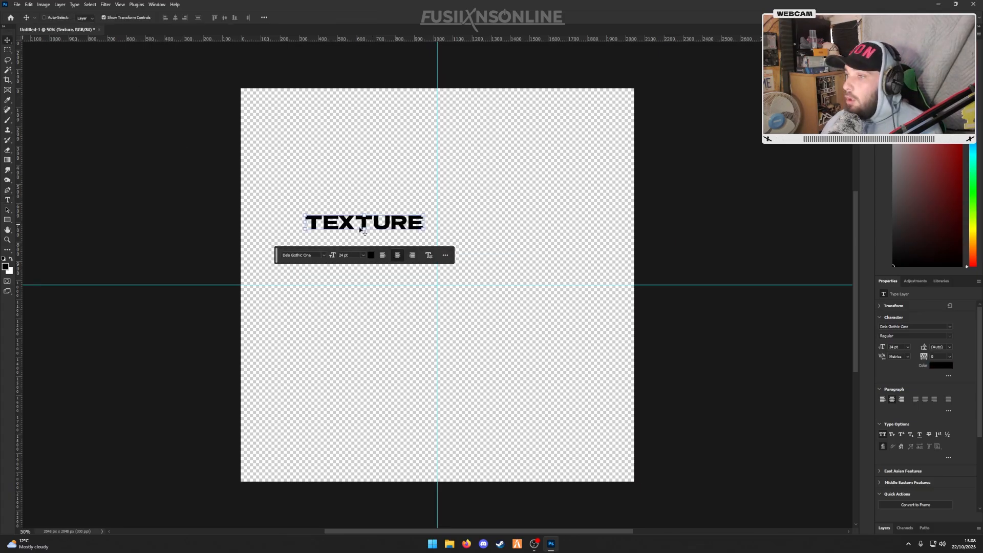
double_click(383, 227)
text(T)
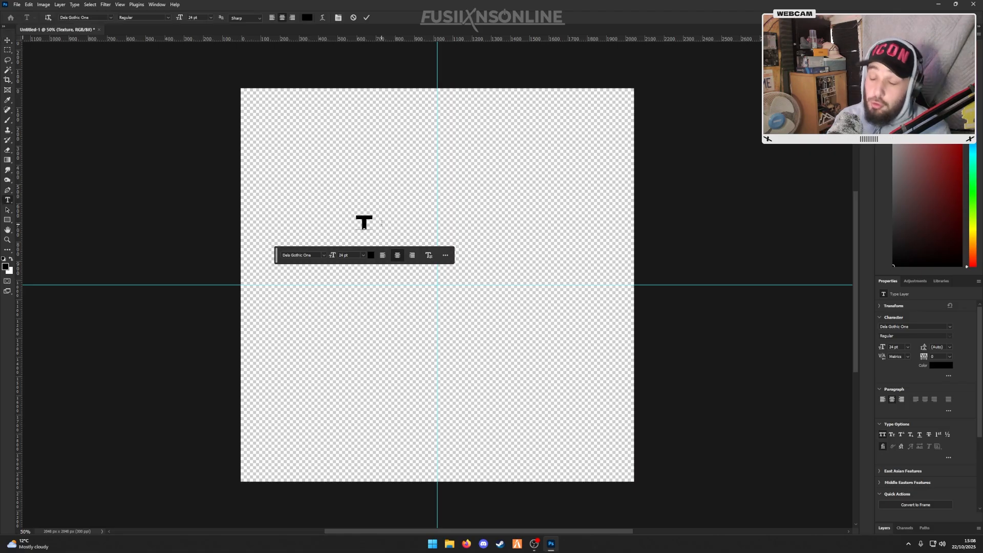
text(UTORIAL)
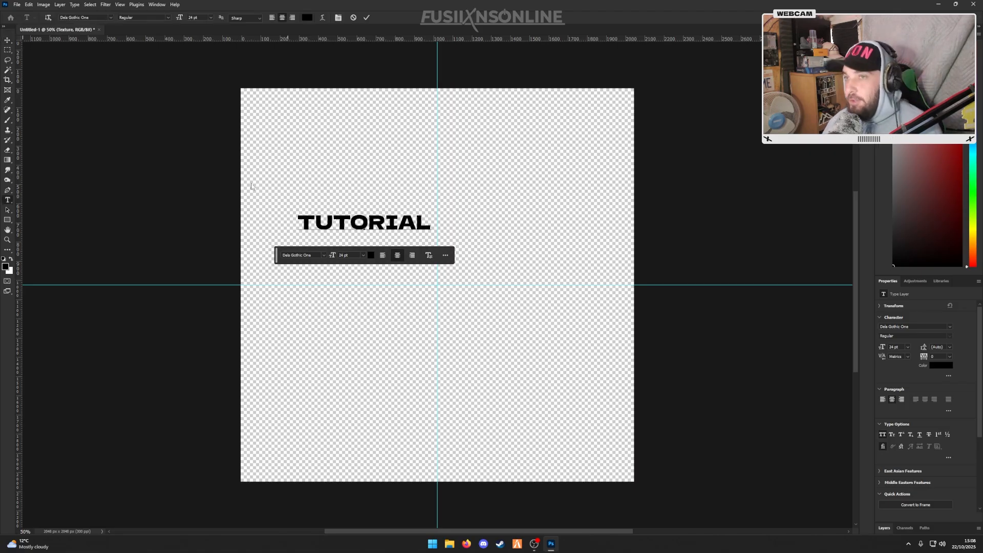
key(ctrl+a)
key(ctrl+q)
key(Return)
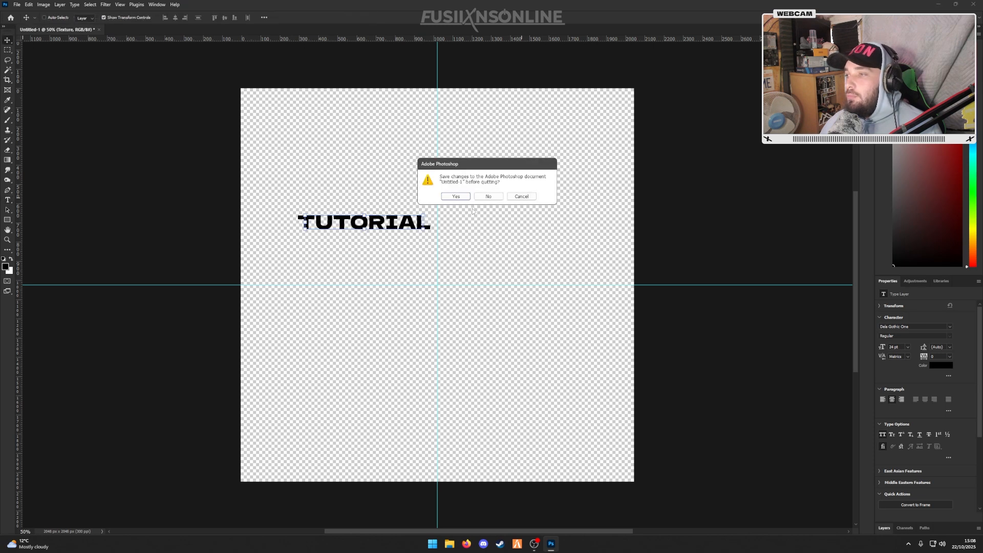
click(521, 196)
Replace the layer's text with TUTORIAL and set its font to BadaBoom BB.
double_click(382, 223)
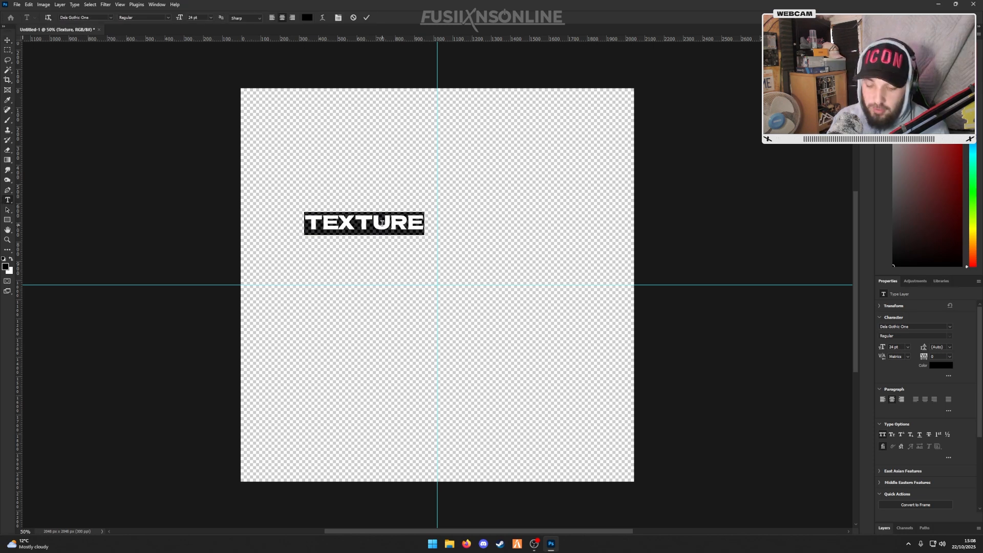
text(TUTORIAL)
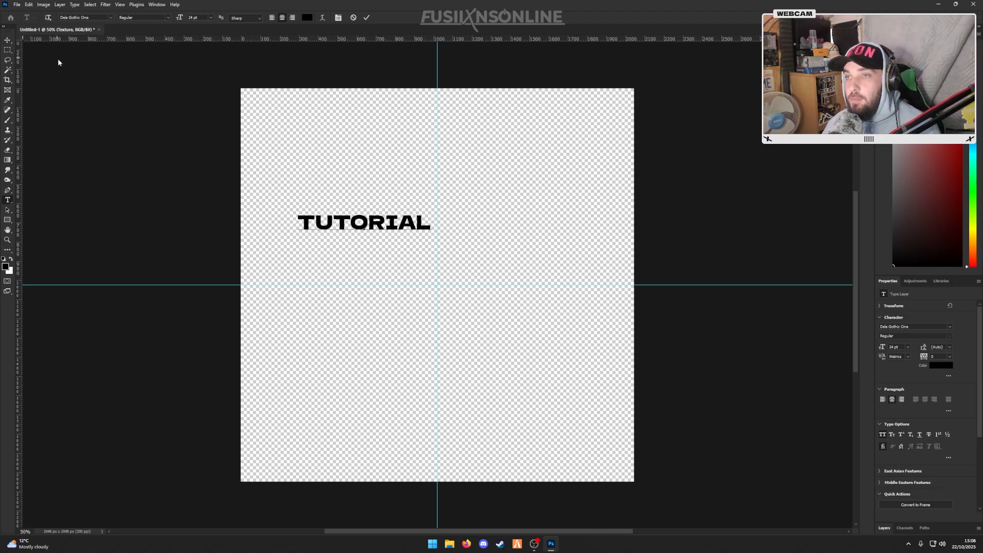
key(ctrl+a)
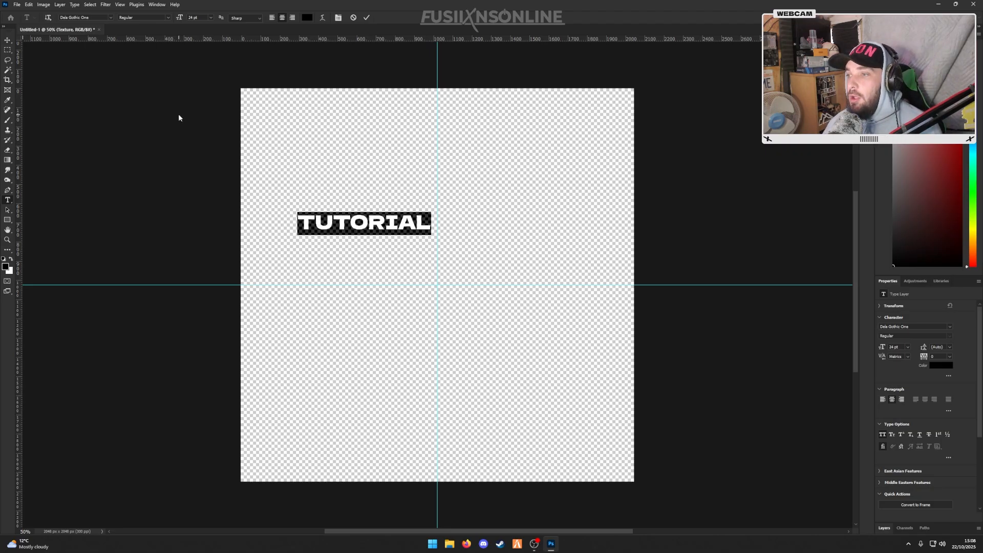
click(111, 18)
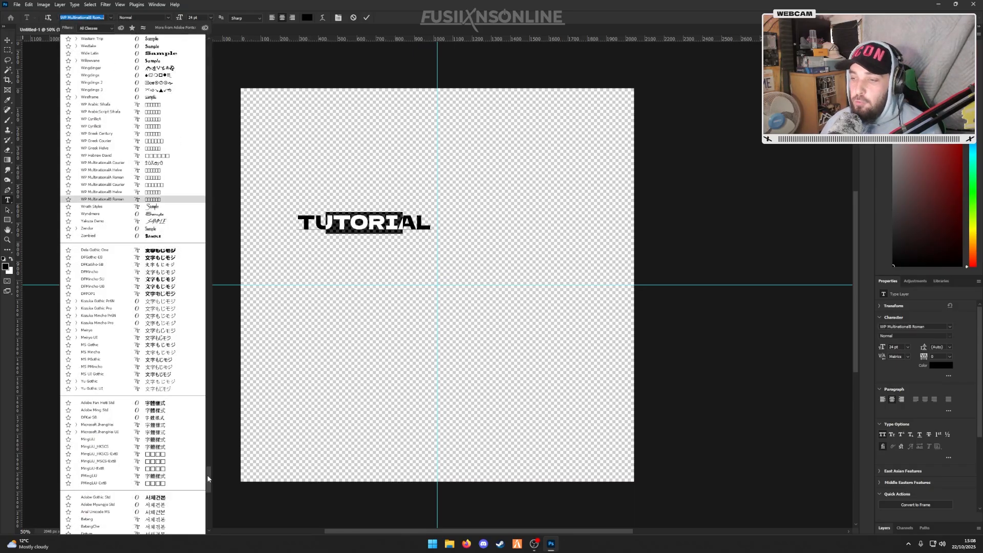
scroll(203, 49, up, 20)
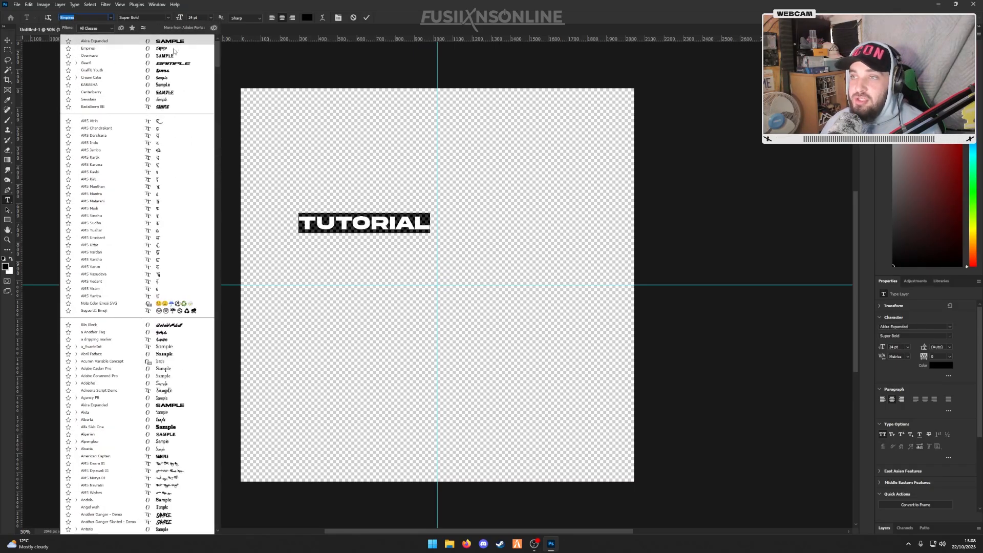
click(123, 108)
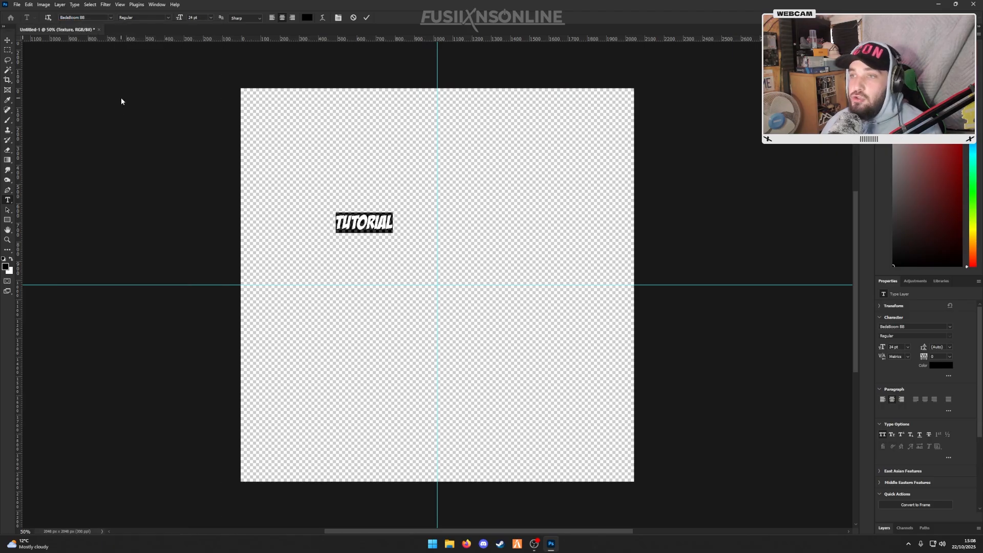
Enlarge the TUTORIAL text to about 120 pt and centre it on the crossing guides.
click(9, 41)
drag(390, 222, 532, 283)
key(Return)
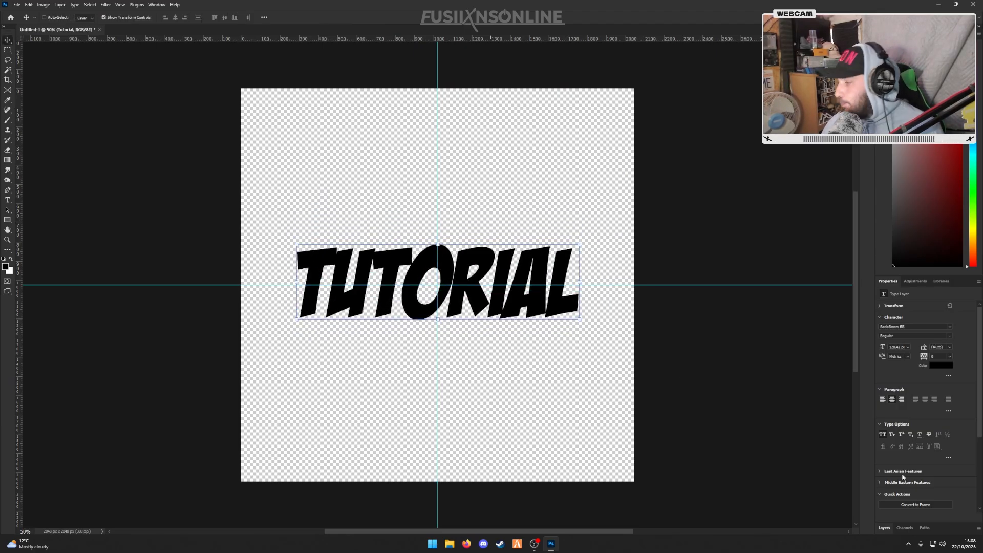
Export the TUTORIAL lettering as a PNG named 1 in the Desktop's Tutorial Chain > Text folder.
click(884, 527)
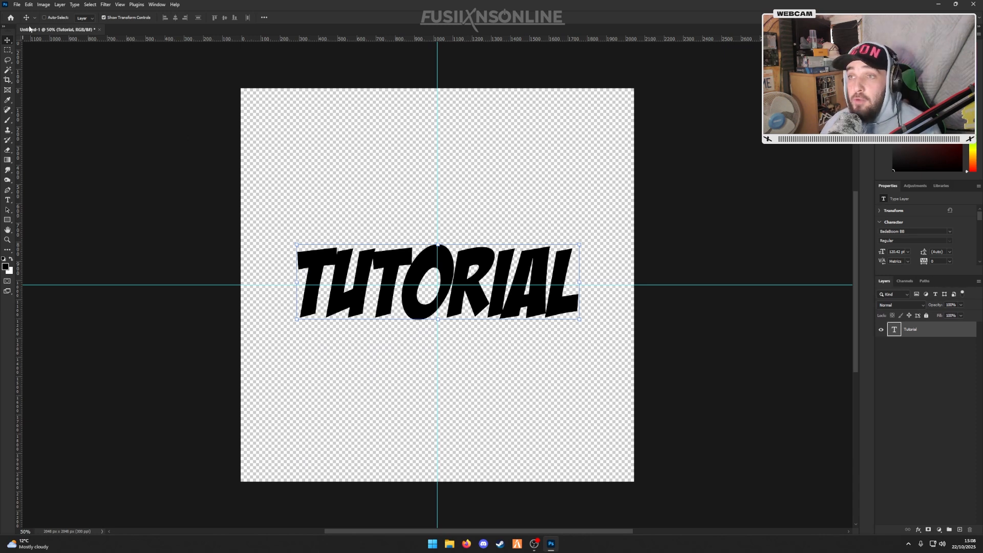
click(17, 4)
mouse_move(57, 126)
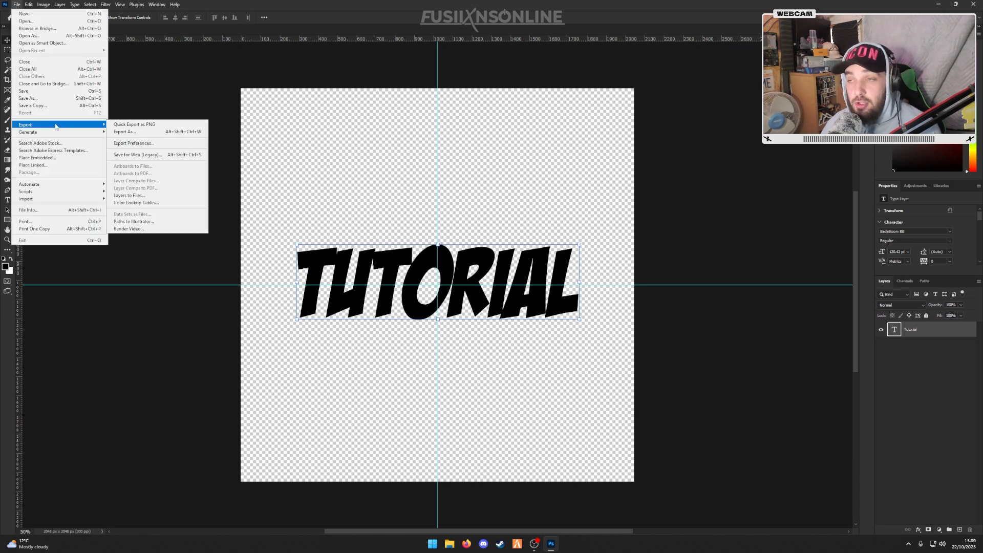
click(126, 124)
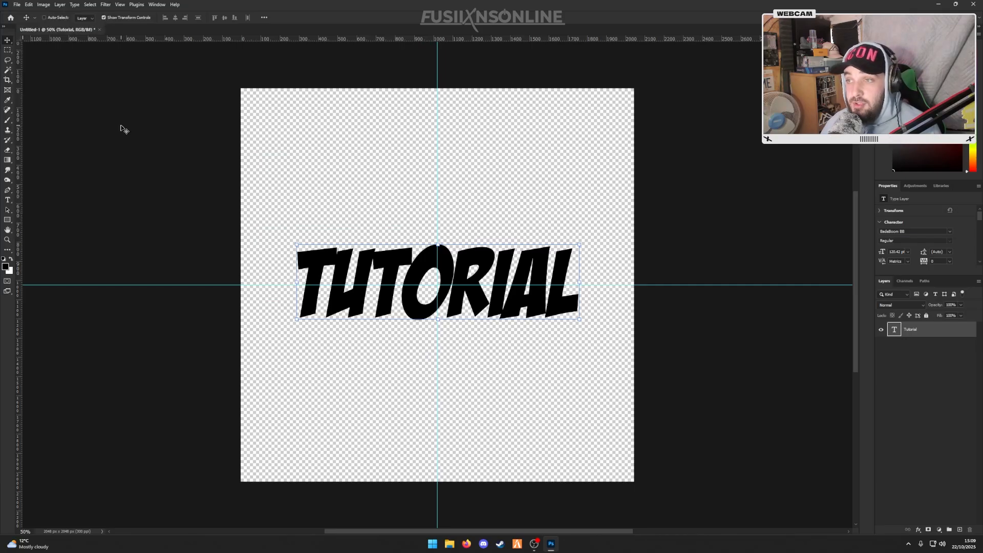
click(298, 182)
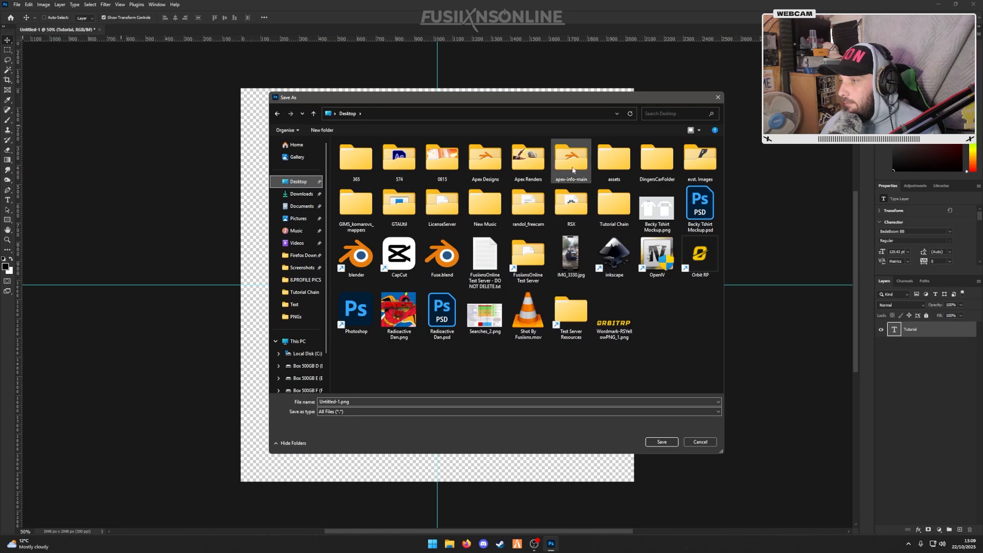
double_click(609, 208)
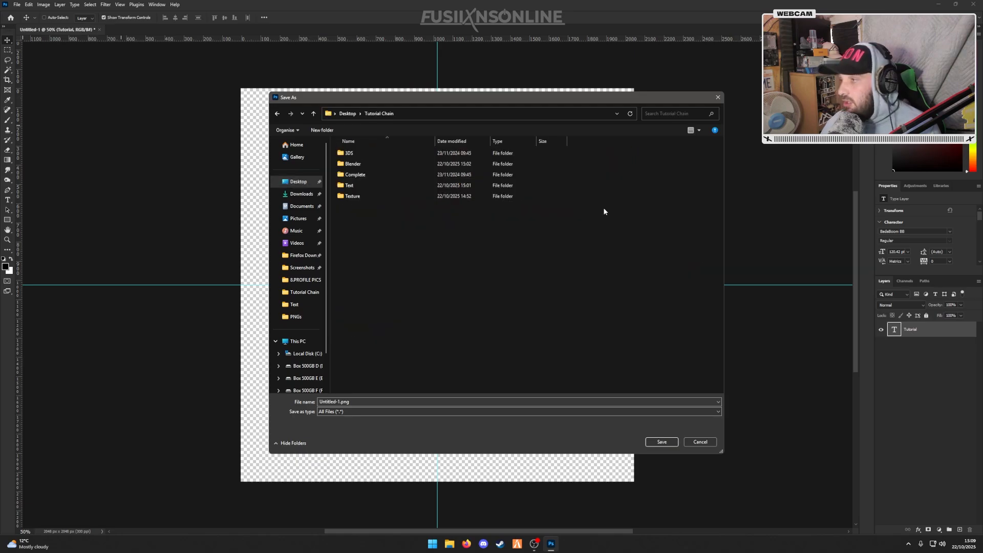
double_click(365, 188)
click(364, 413)
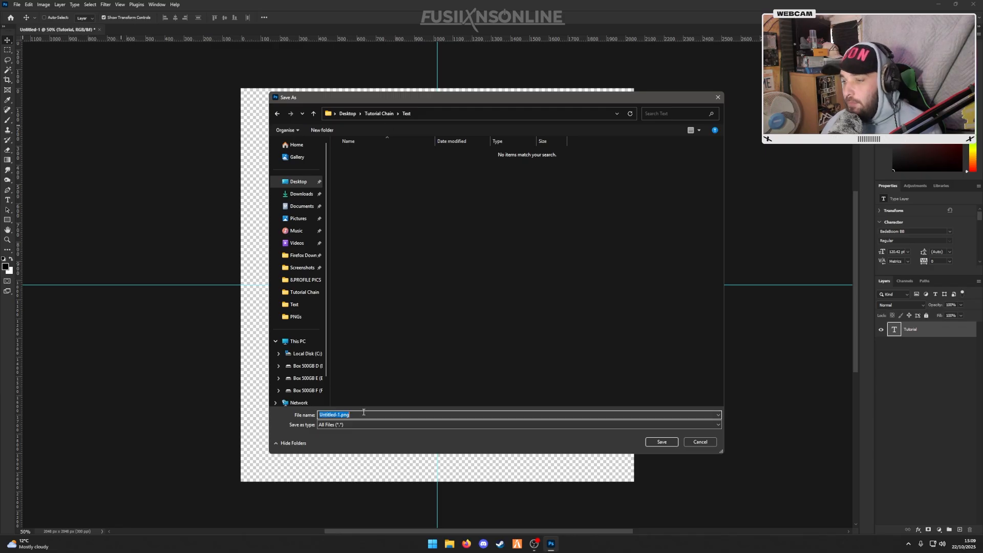
text(1)
key(Return)
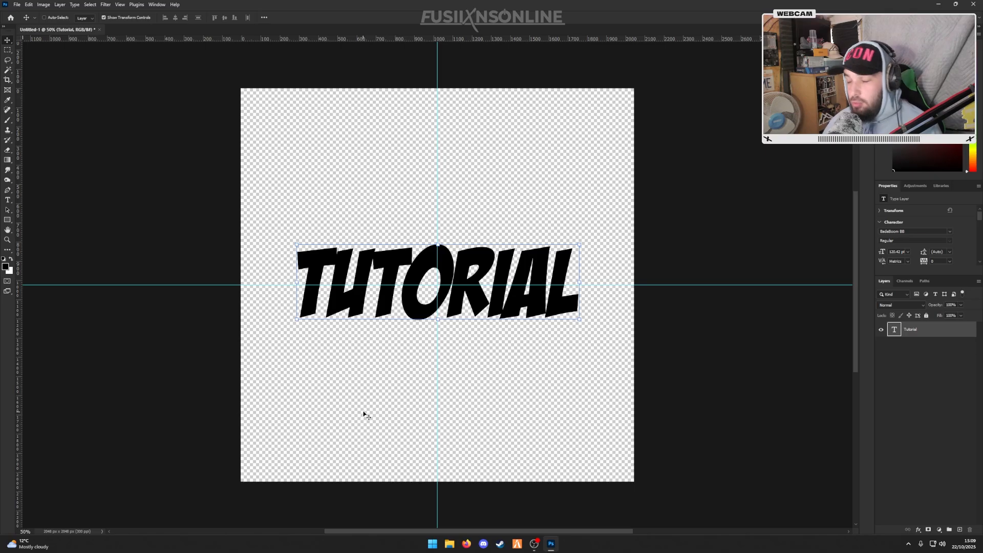
Add a black outside stroke of 15 px to the Tutorial text layer.
double_click(939, 333)
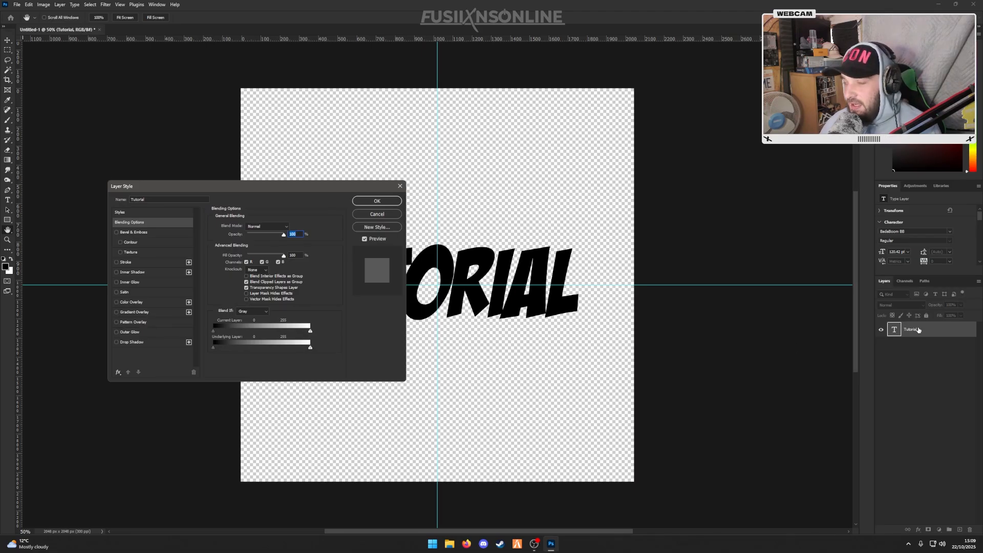
click(143, 261)
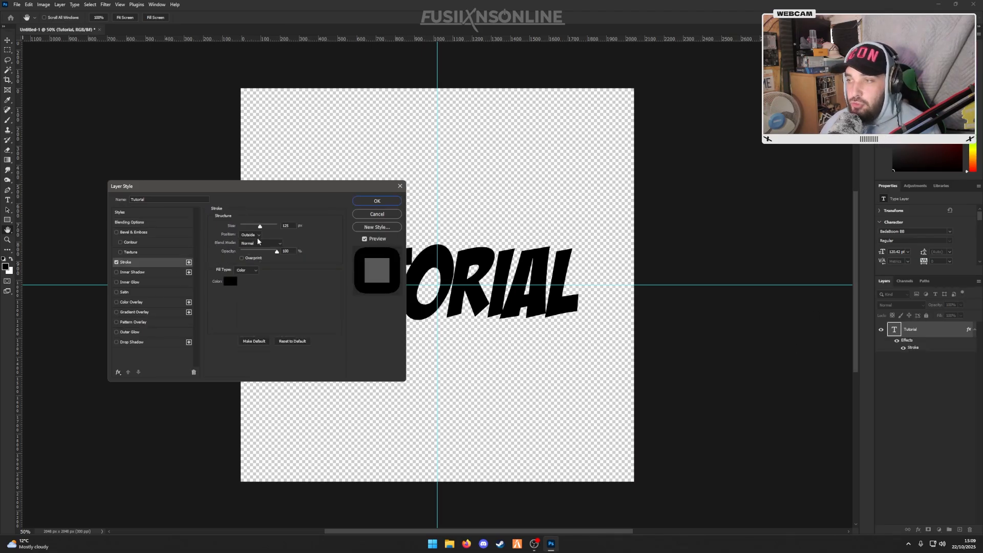
text(15)
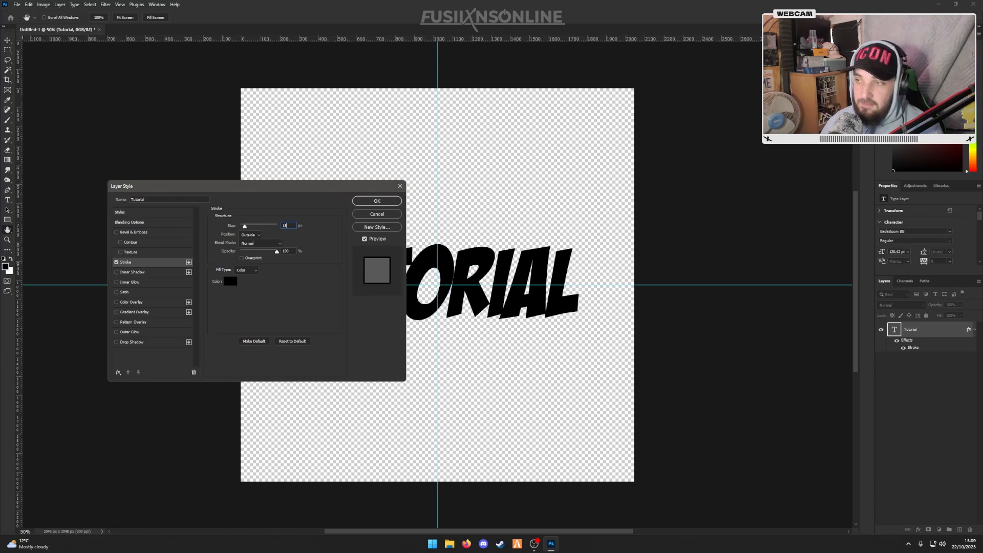
click(375, 200)
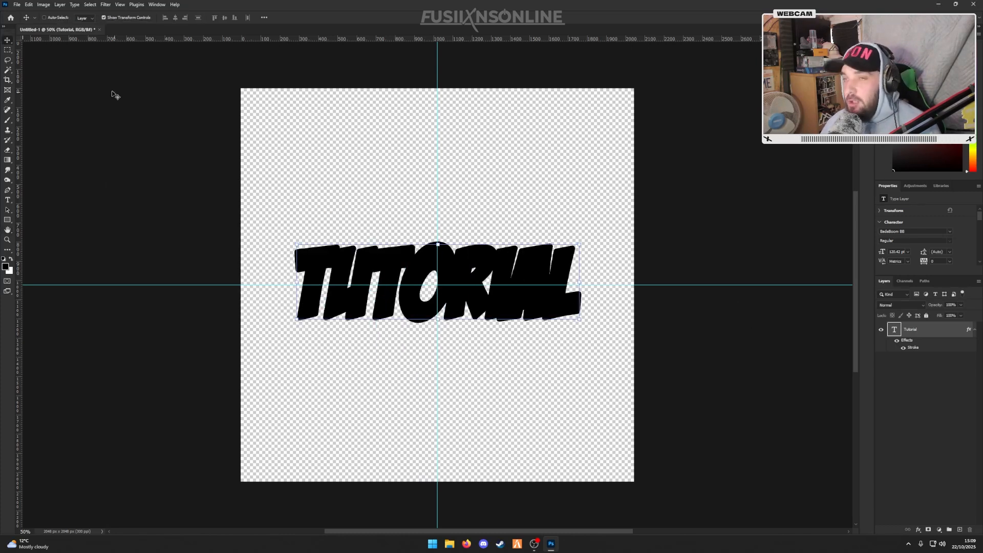
Export the outlined lettering as a PNG named 2 in the Text folder.
click(17, 5)
mouse_move(42, 125)
click(132, 125)
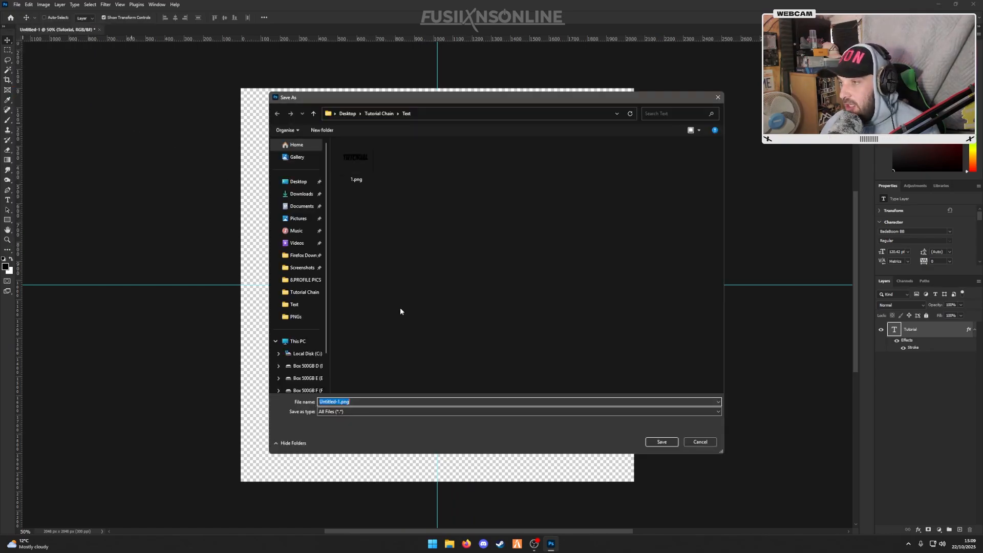
text(2)
click(658, 442)
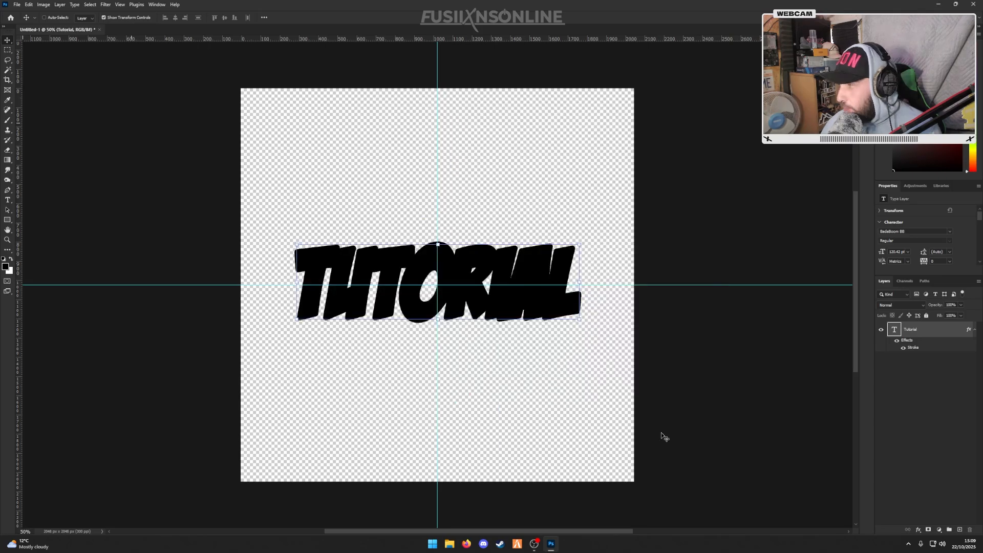
Set the Tutorial layer's stroke size to 30 px.
double_click(921, 352)
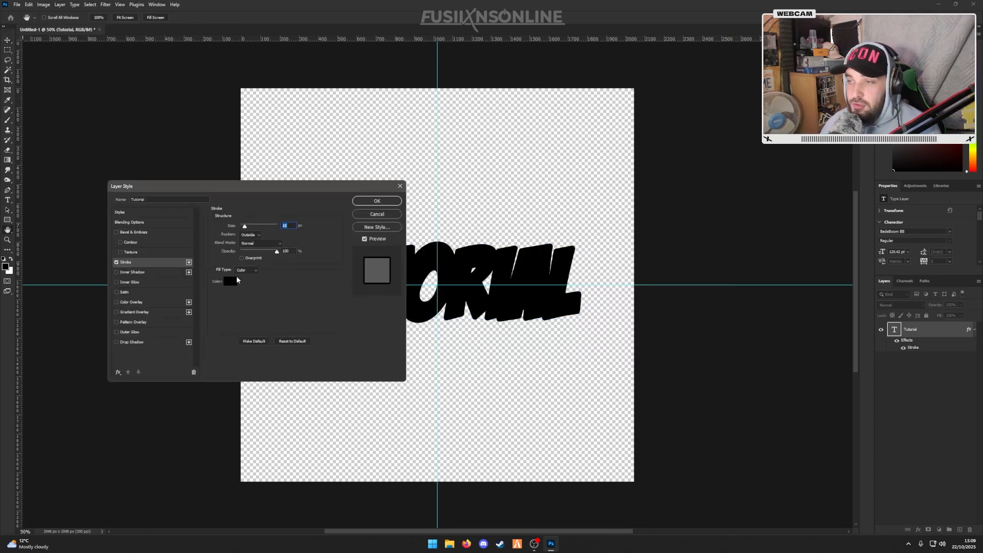
text(30)
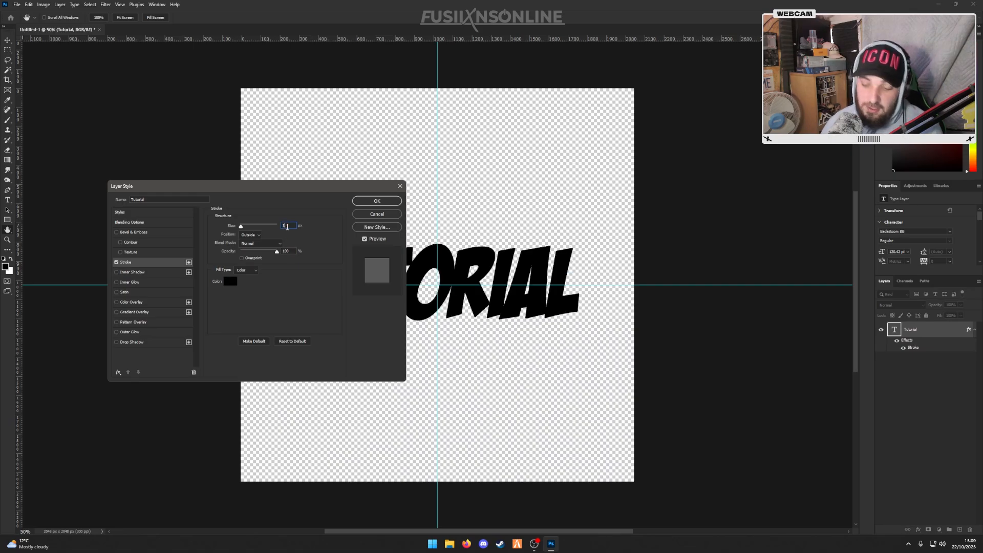
click(371, 202)
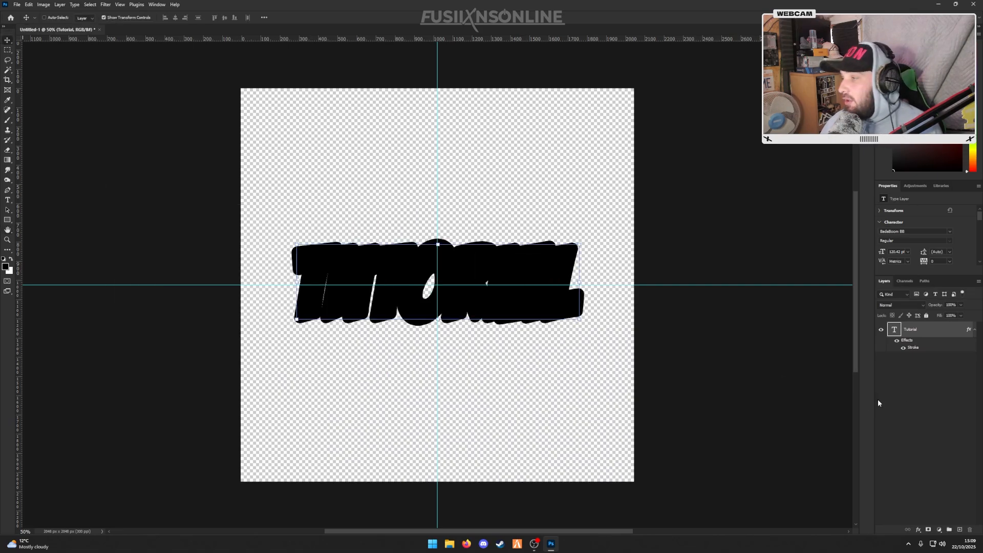
Add a new layer and brush black over the sliver beside the first T and the holes in the O and R.
click(959, 530)
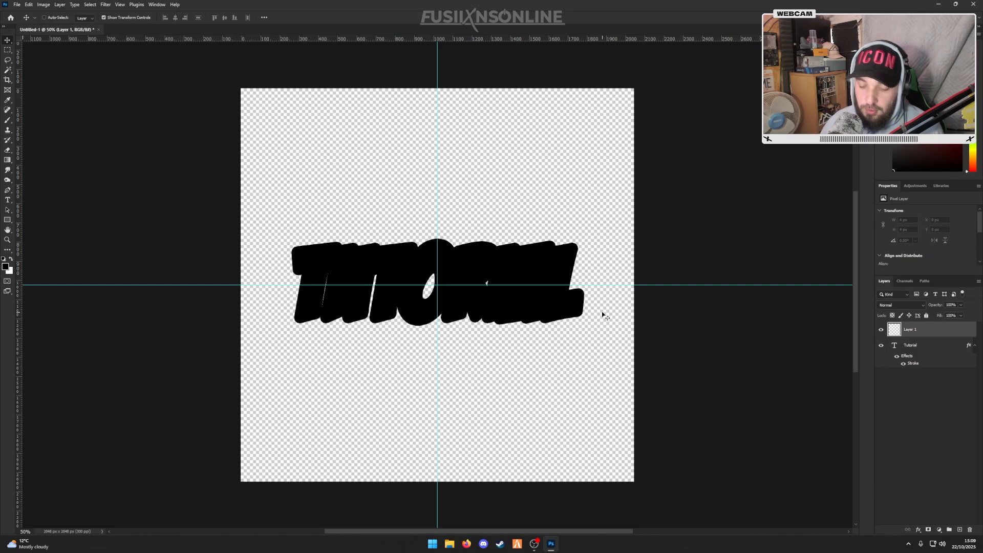
key(b)
alt+scroll(475, 298, up, 5)
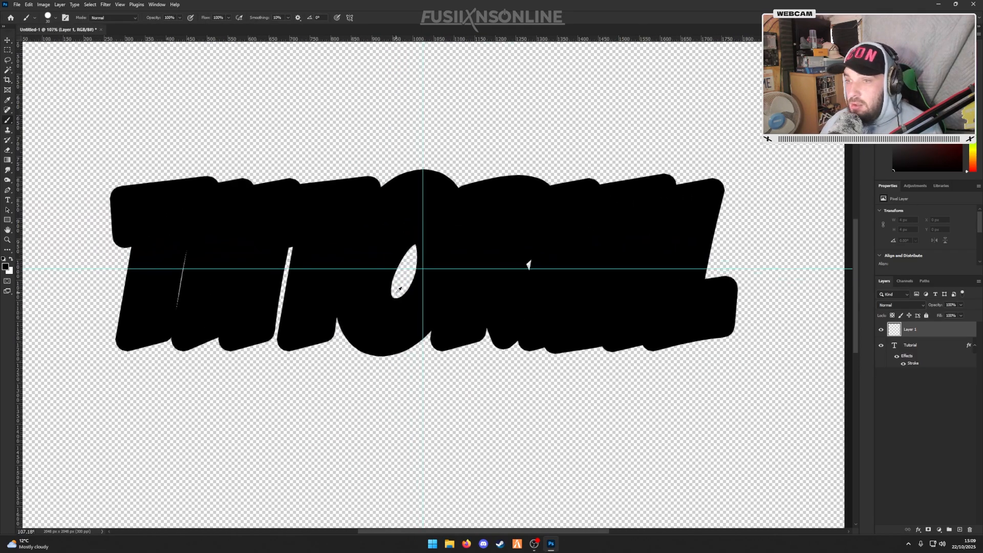
drag(175, 305, 186, 240)
mouse_move(415, 244)
mouse_down()
mouse_move(397, 279)
mouse_move(419, 260)
mouse_move(402, 289)
mouse_up()
mouse_move(538, 261)
mouse_down()
mouse_move(522, 270)
mouse_move(529, 258)
mouse_up()
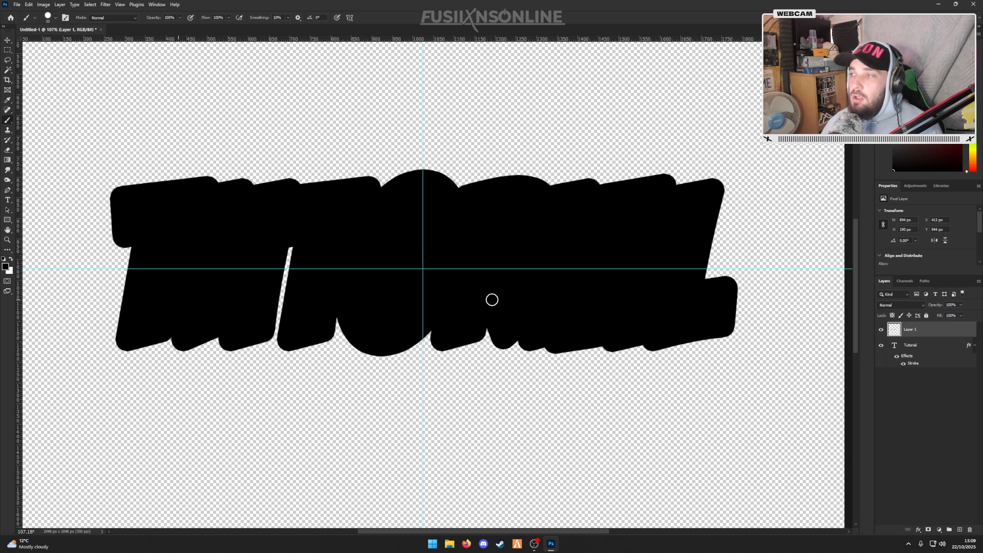
alt+scroll(491, 299, down, 5)
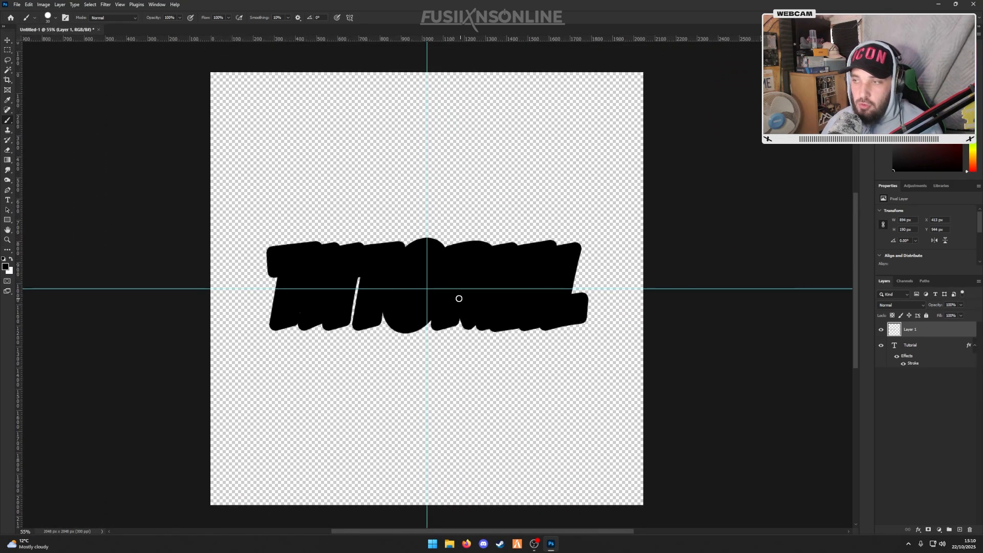
alt+scroll(409, 327, up, 1)
alt+scroll(418, 325, down, 1)
alt+scroll(417, 325, up, 1)
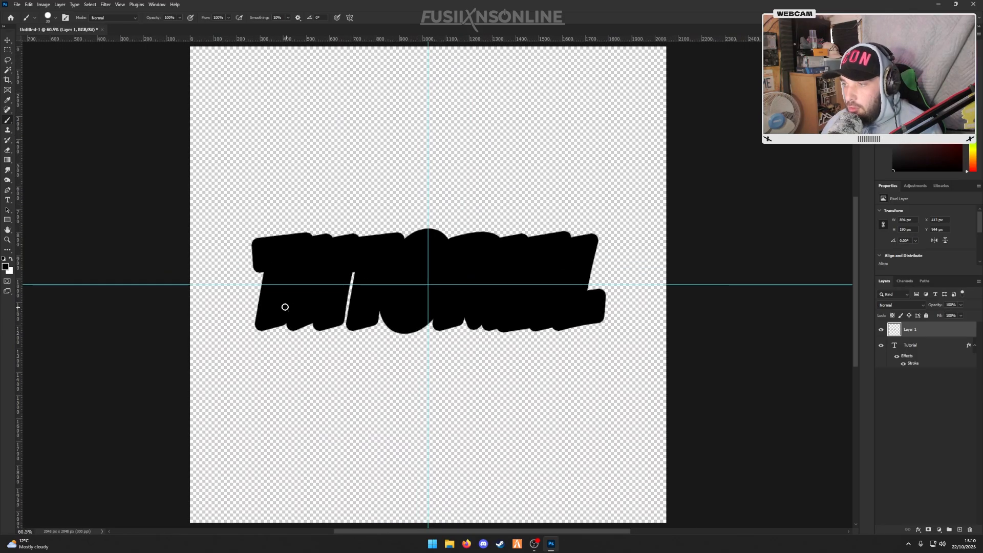
alt+scroll(482, 299, down, 1)
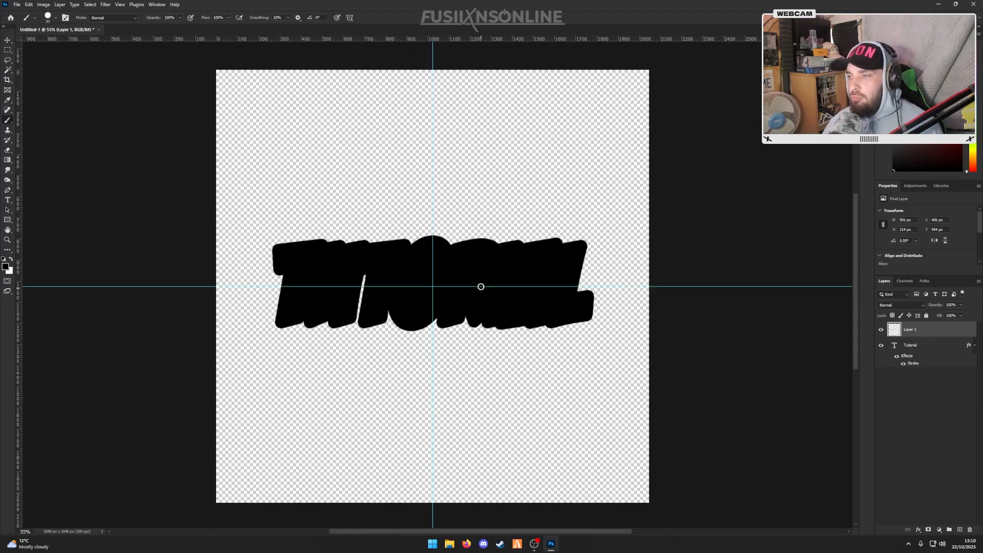
Export the filled-in lettering silhouette as a PNG named 3 in the Text folder.
click(20, 5)
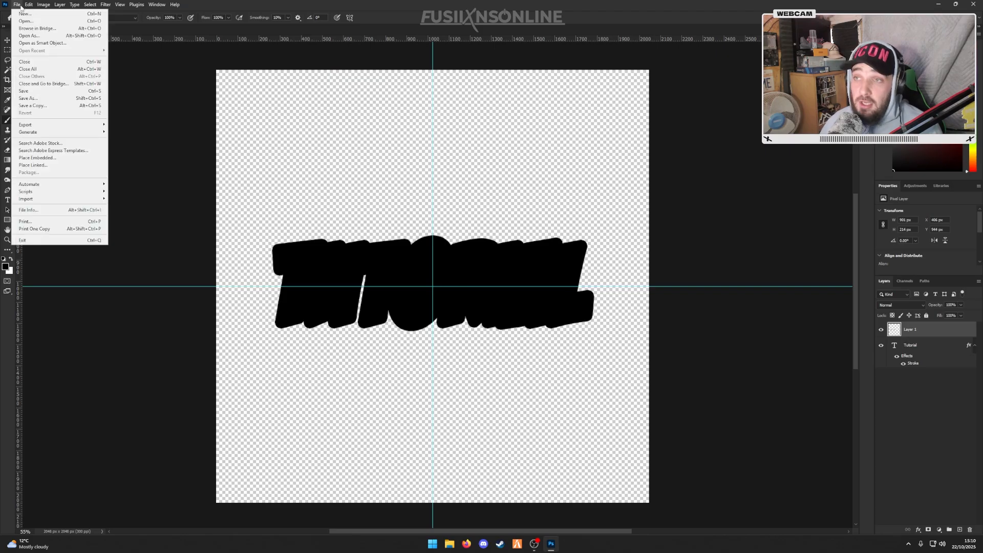
mouse_move(53, 127)
click(132, 125)
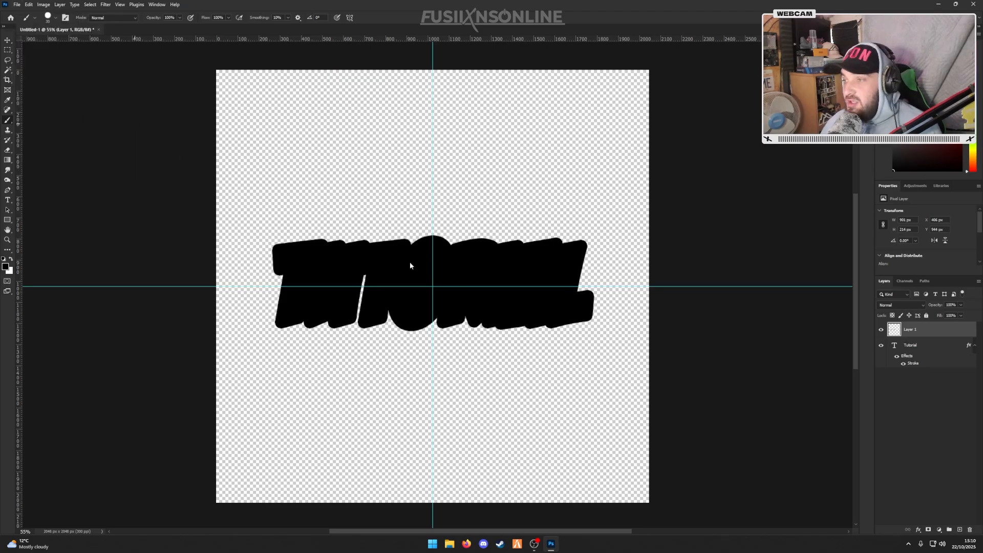
text(3)
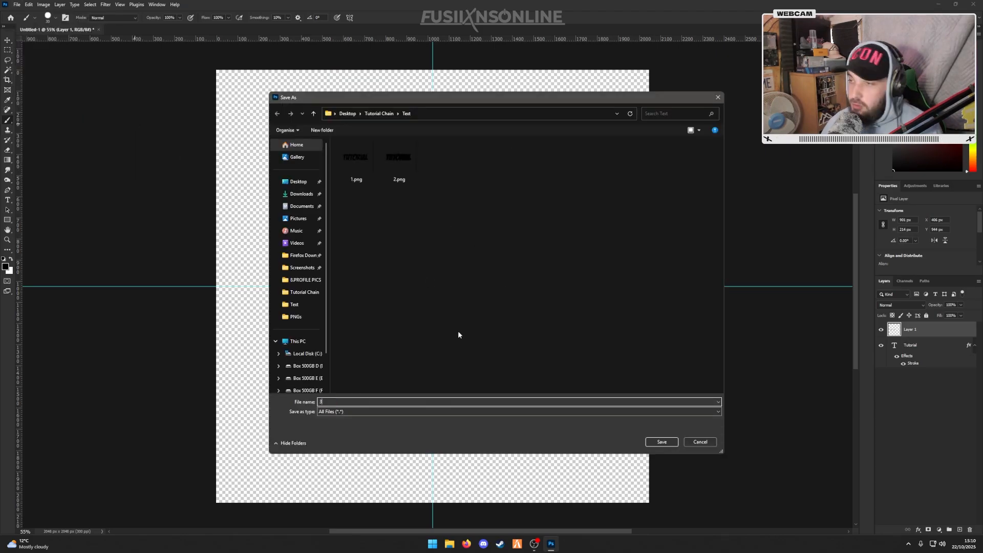
click(660, 441)
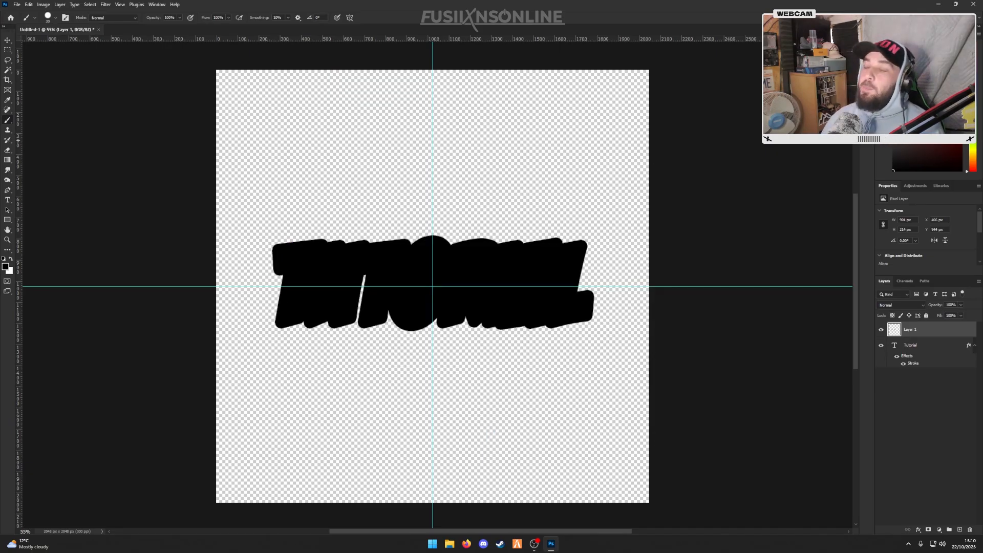
Close the document without saving it and minimise Photoshop.
click(99, 29)
click(487, 197)
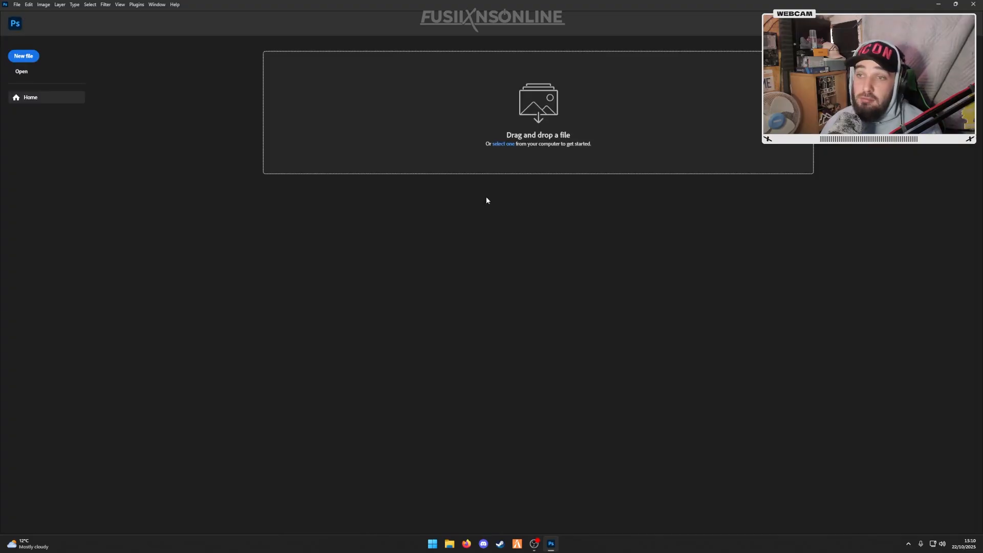
click(939, 5)
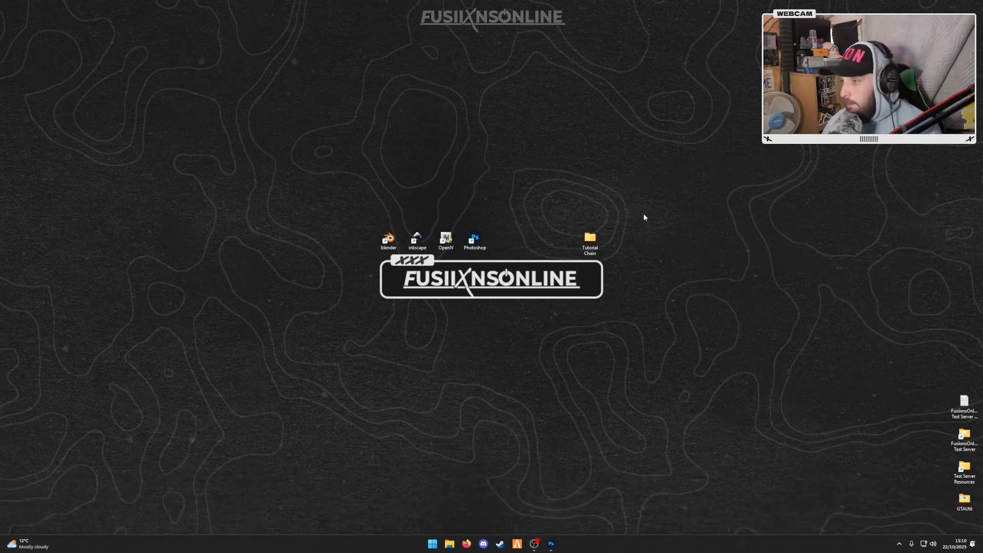
Launch Inkscape and open 1.png from the Desktop's Tutorial Chain > Text folder, embedding the image with its DPI from file.
click(415, 243)
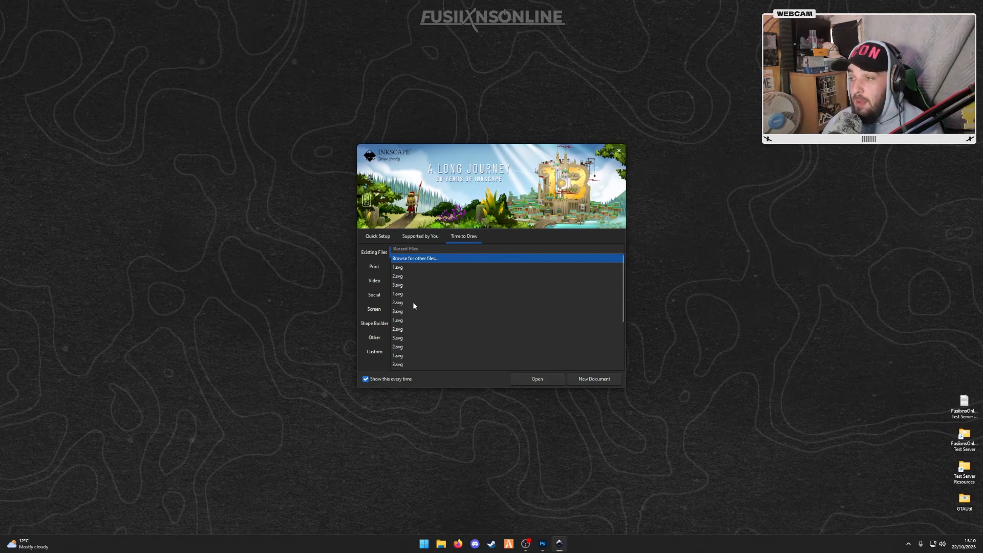
scroll(418, 310, down, 3)
scroll(426, 330, up, 5)
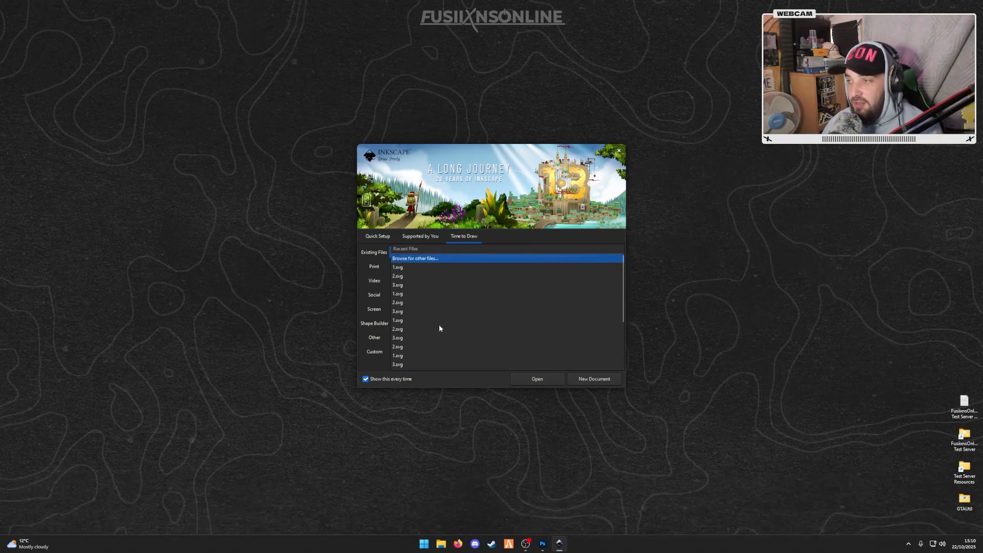
click(542, 382)
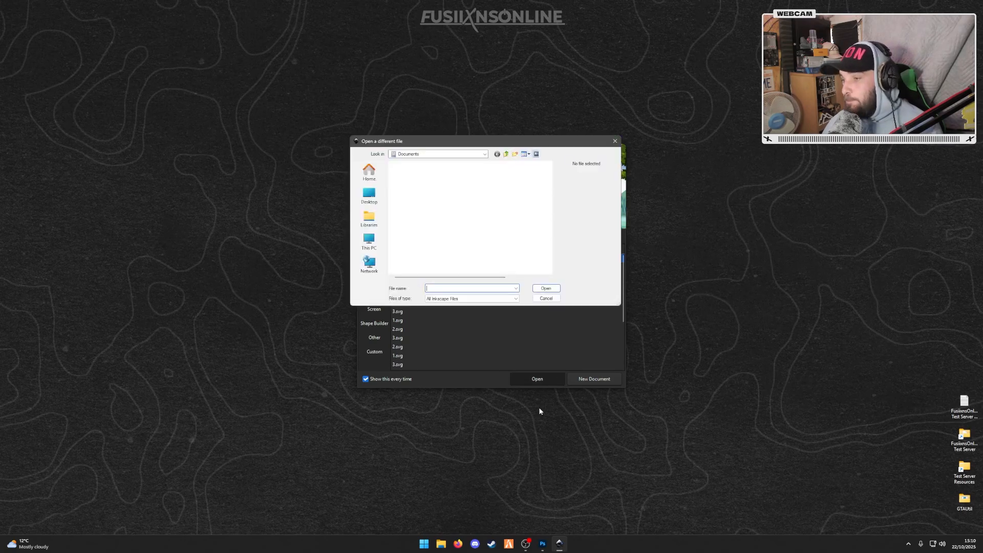
click(369, 199)
scroll(425, 248, down, 2)
scroll(424, 248, down, 3)
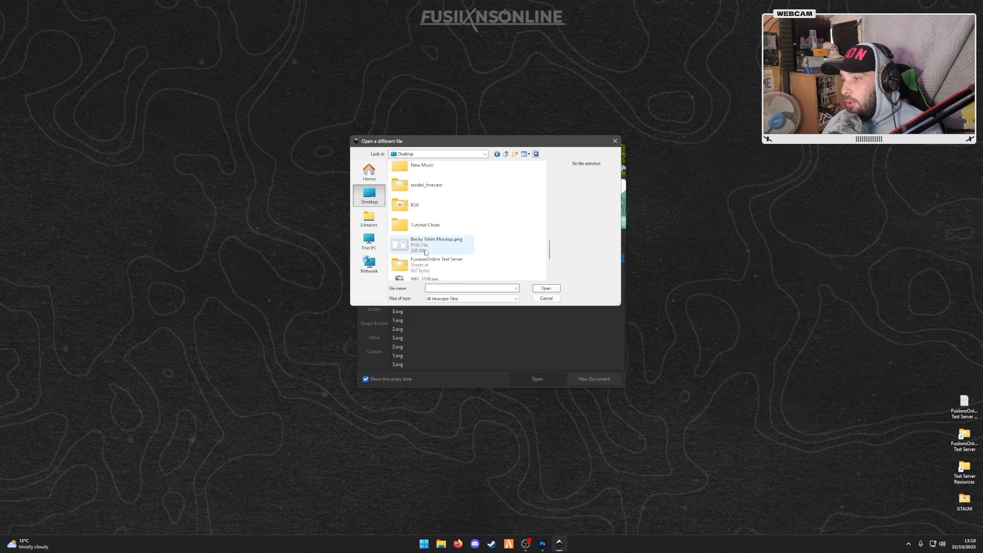
double_click(450, 224)
double_click(417, 196)
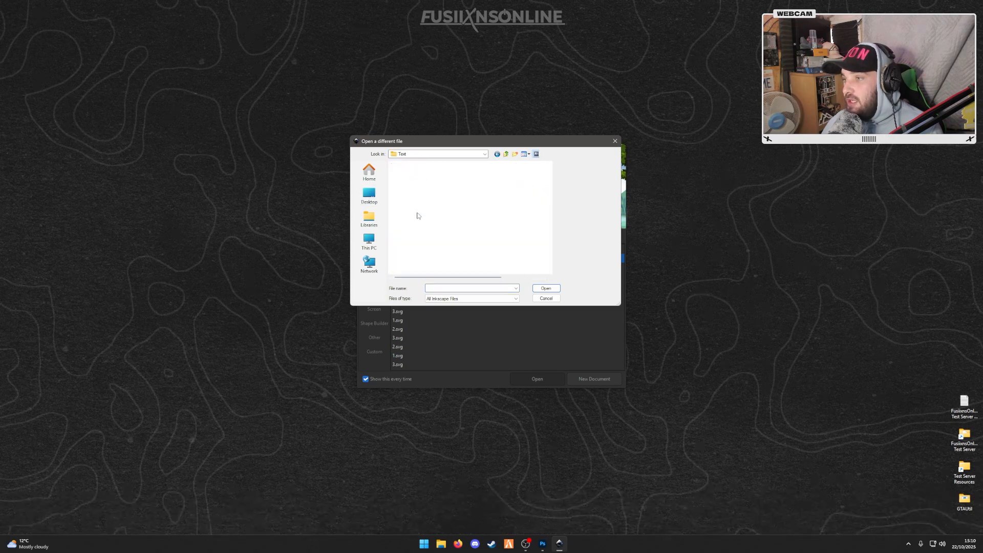
click(417, 196)
click(548, 288)
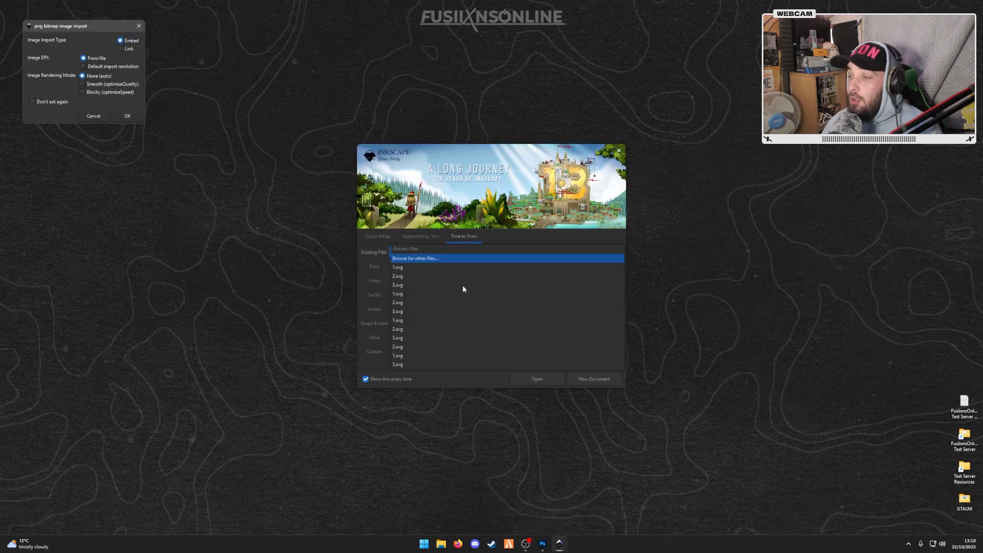
click(128, 116)
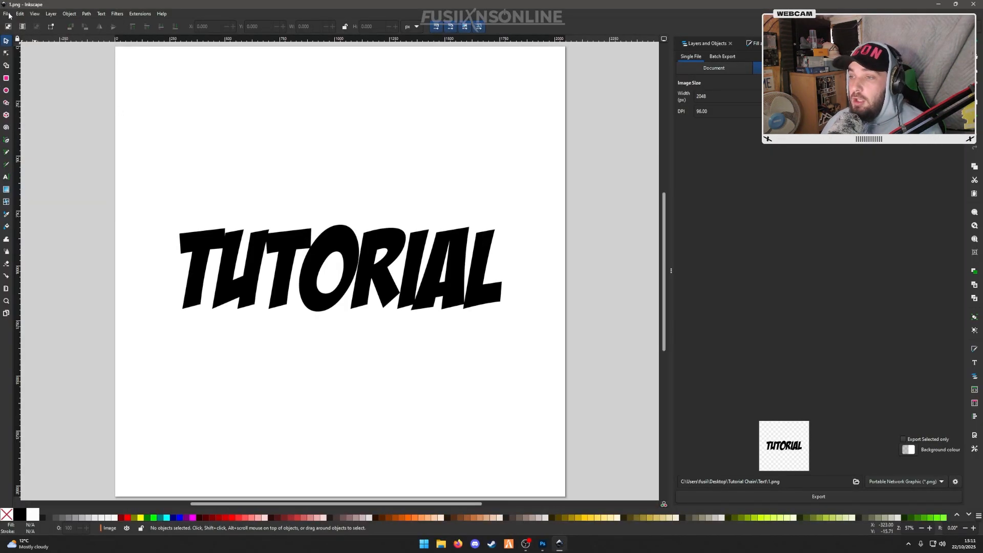
Open 2.png from the Desktop's Tutorial Chain > Text folder as another document, accepting the PNG import options.
click(7, 15)
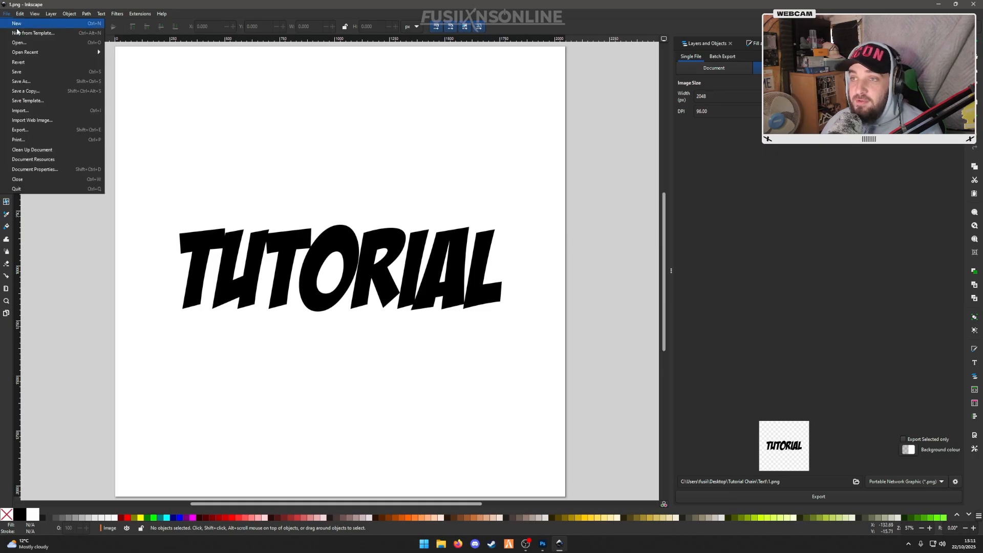
click(36, 45)
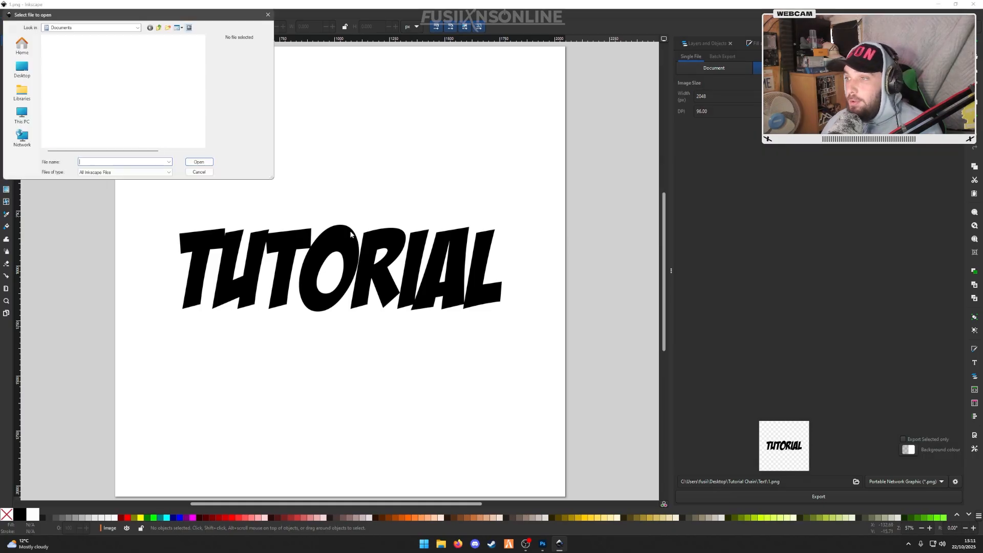
scroll(105, 119, down, 5)
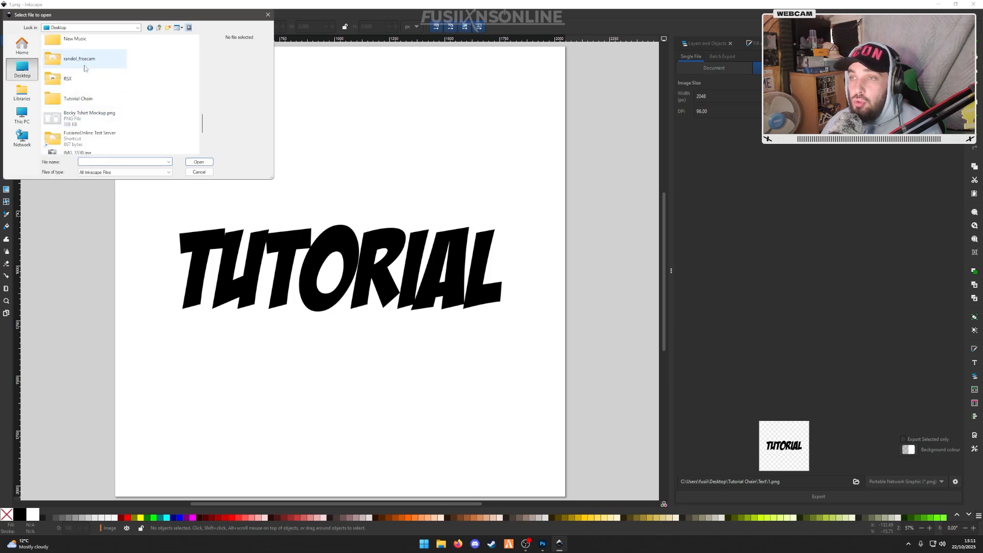
double_click(77, 98)
double_click(62, 72)
double_click(103, 57)
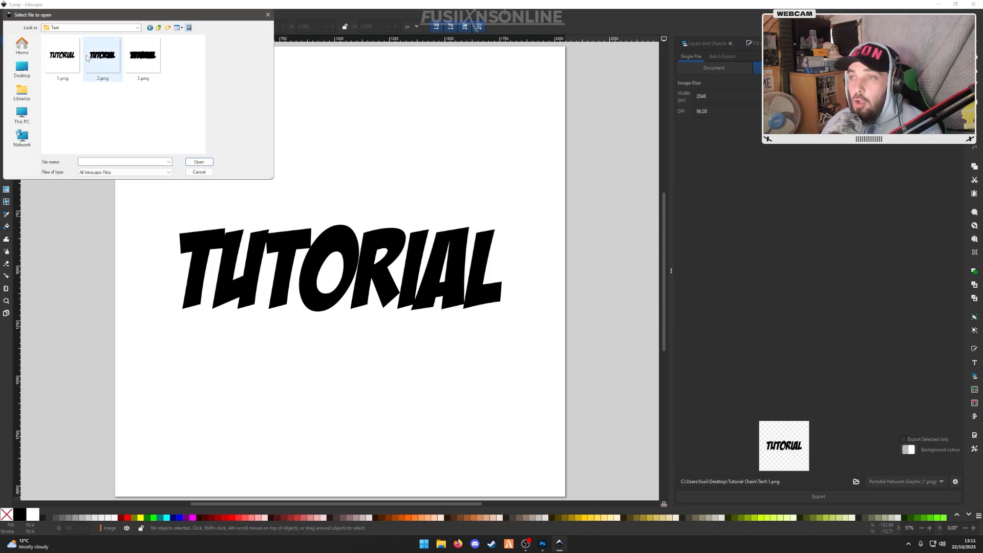
click(147, 136)
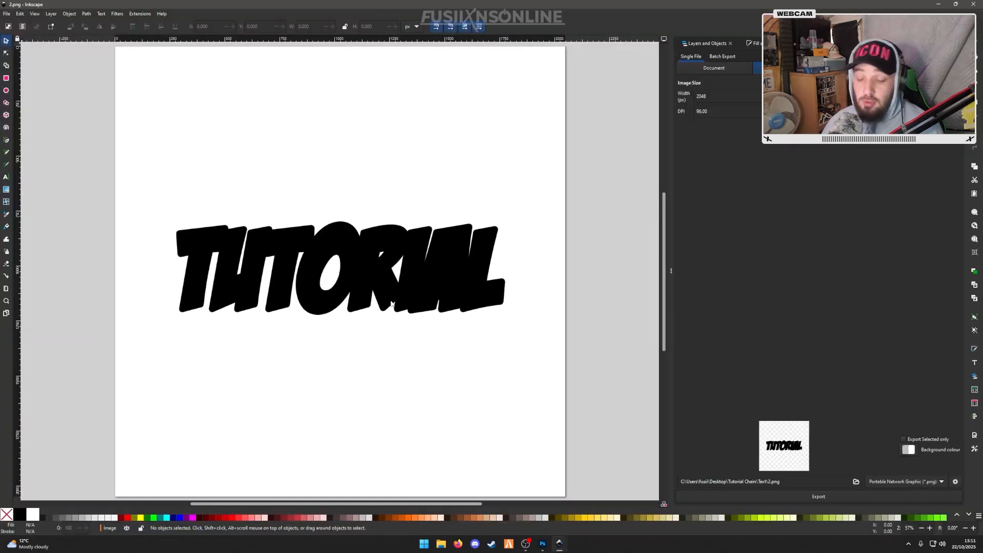
Open 3.png from the Text folder as another document, embedding the image with its DPI from file.
click(7, 13)
click(23, 52)
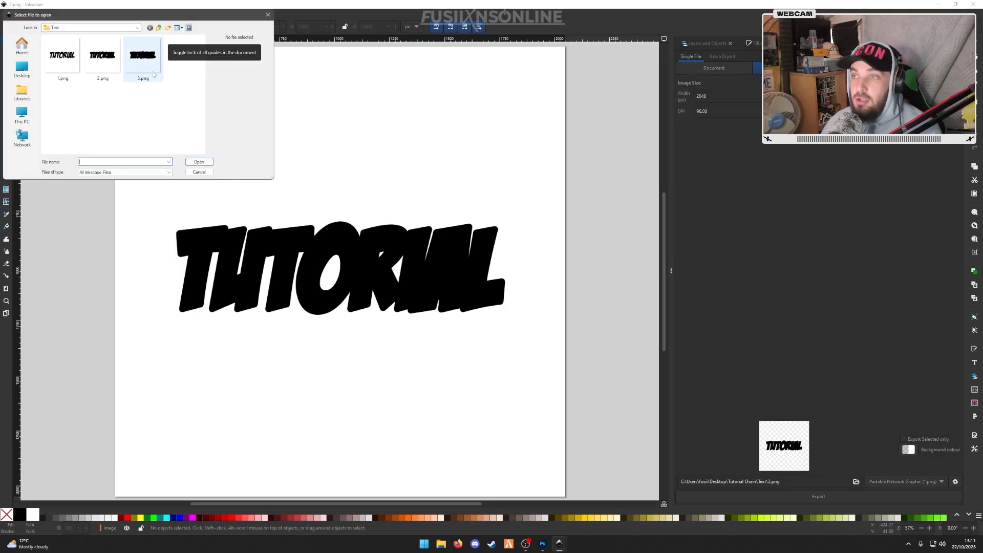
double_click(147, 64)
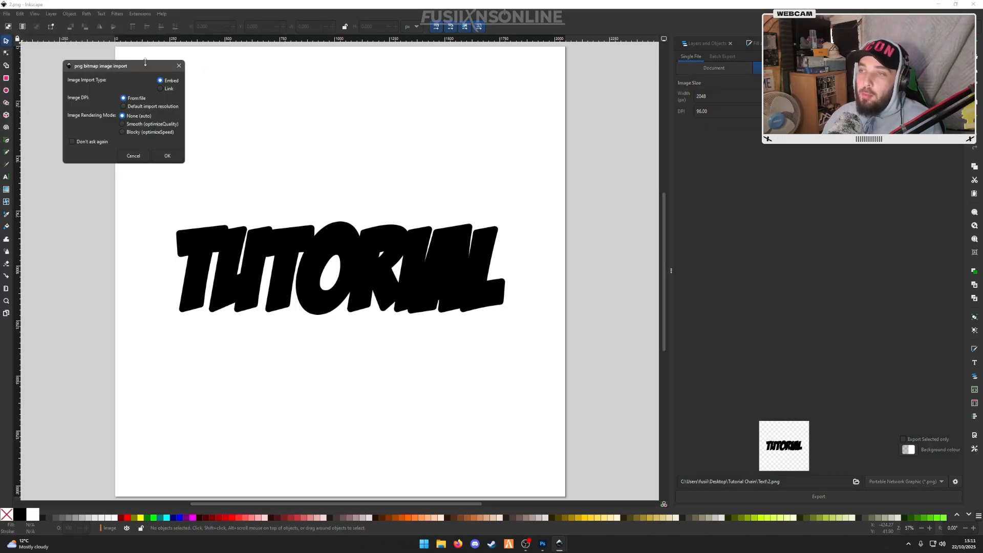
click(167, 156)
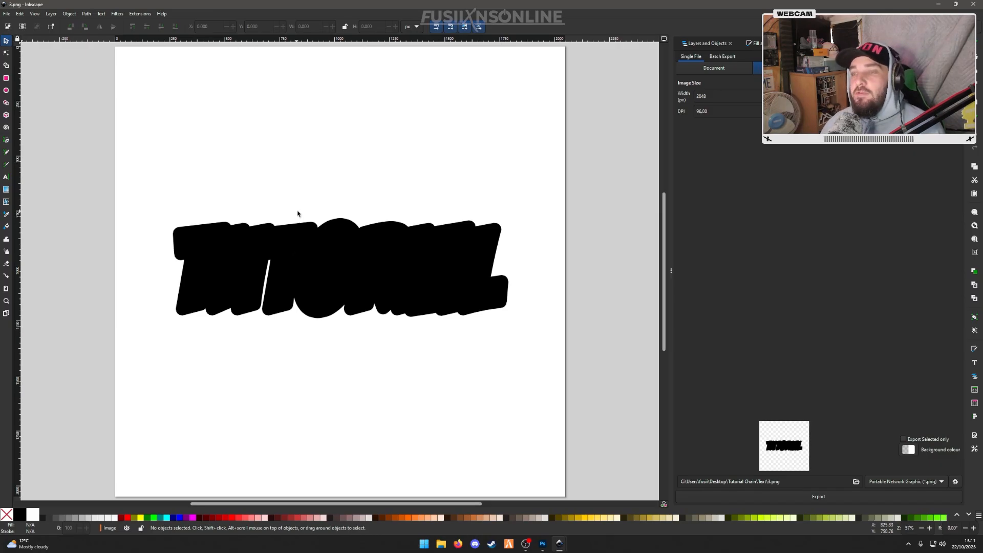
Trace the 3.png lettering bitmap into a vector path with a single-scan brightness cutoff.
click(334, 276)
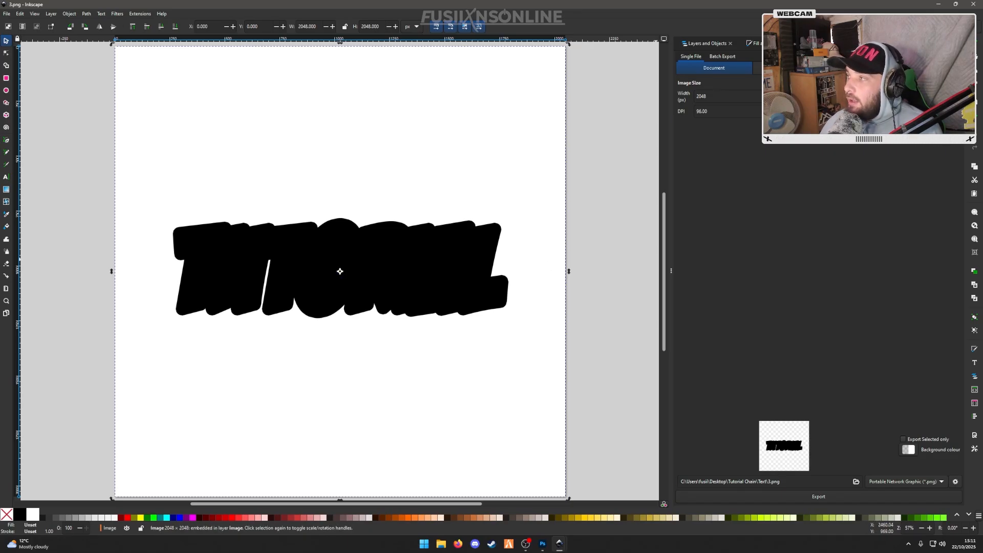
key(shift+alt+b)
click(832, 497)
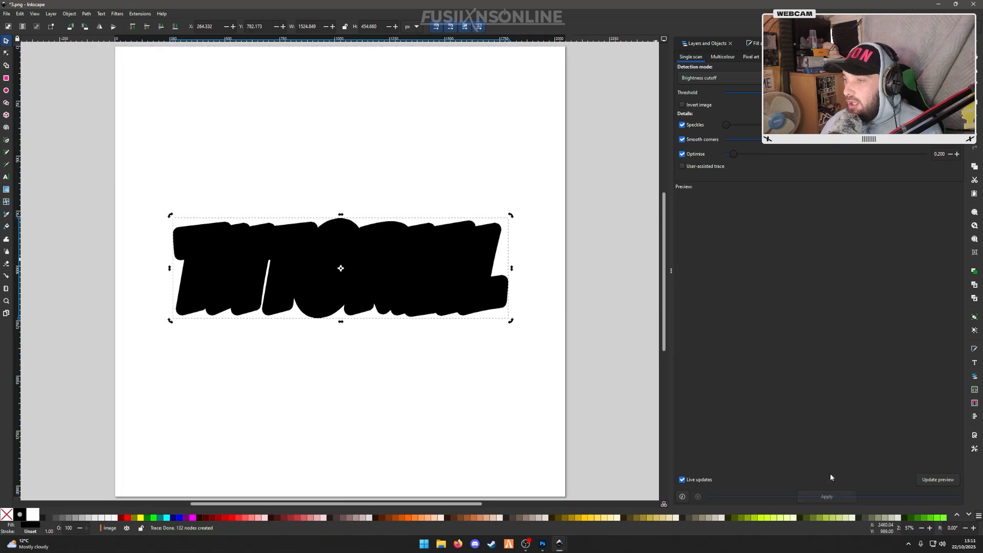
Export the traced 3.png lettering as a Plain SVG named 3.svg in the Text folder and close the document without saving.
key(shift+ctrl+e)
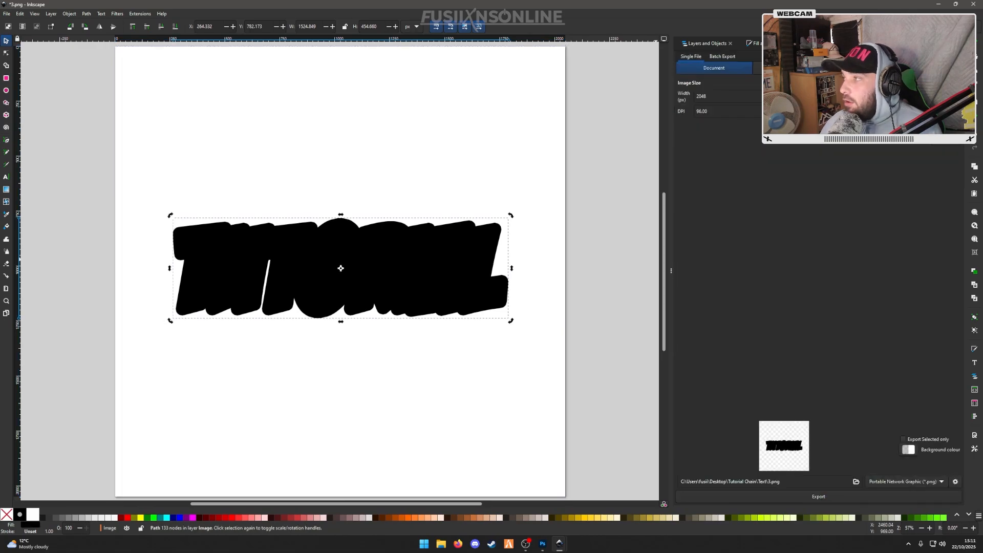
click(879, 483)
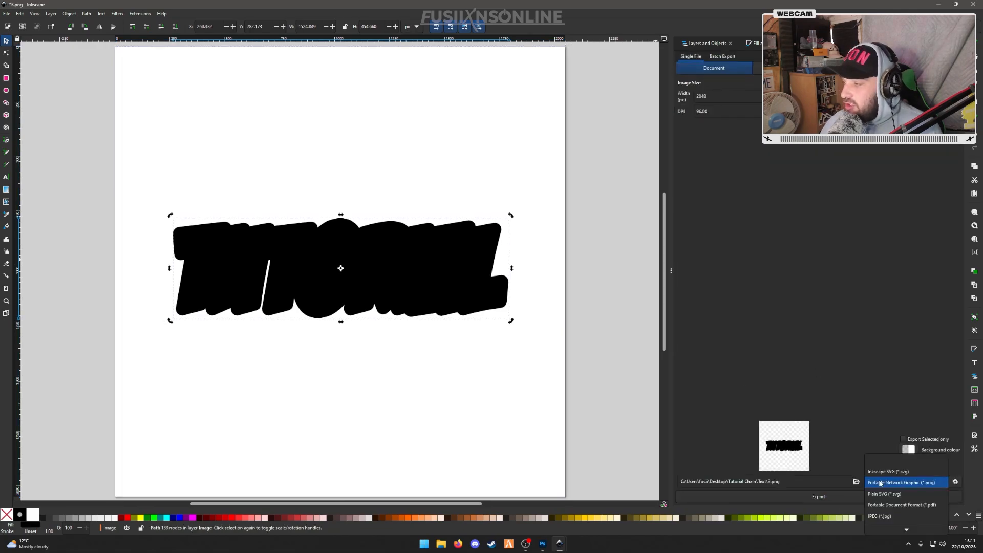
click(892, 492)
click(809, 496)
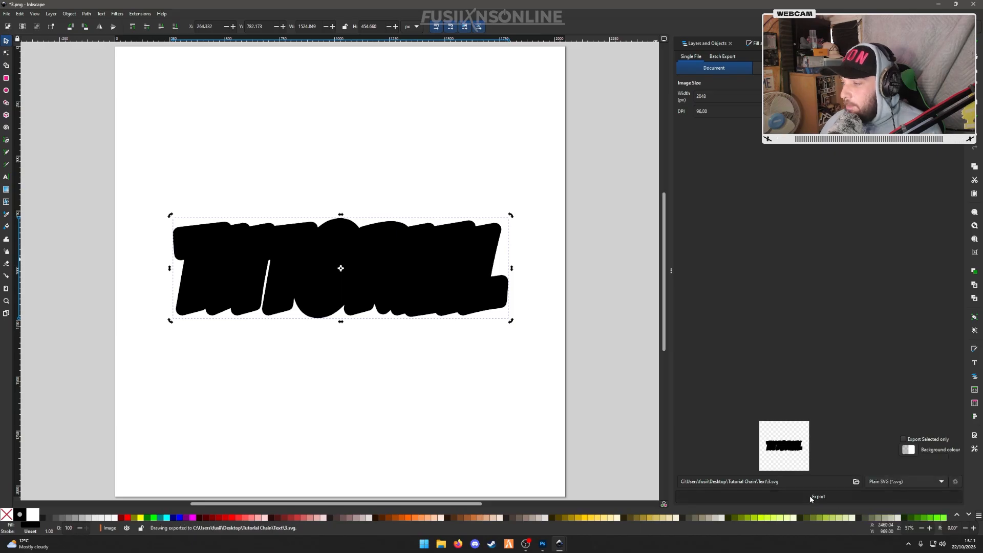
key(ctrl+w)
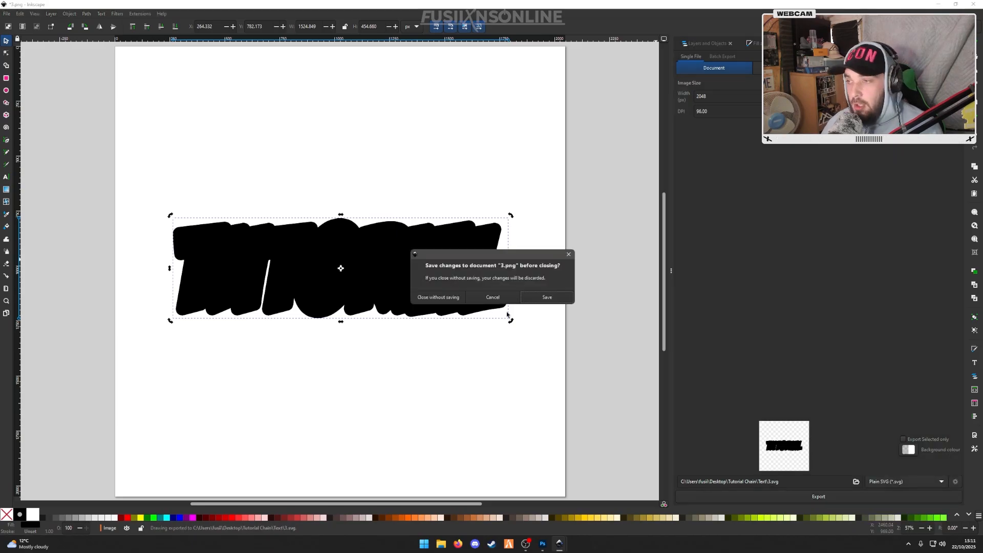
click(429, 298)
Trace the 2.png lettering bitmap into a vector path.
click(354, 264)
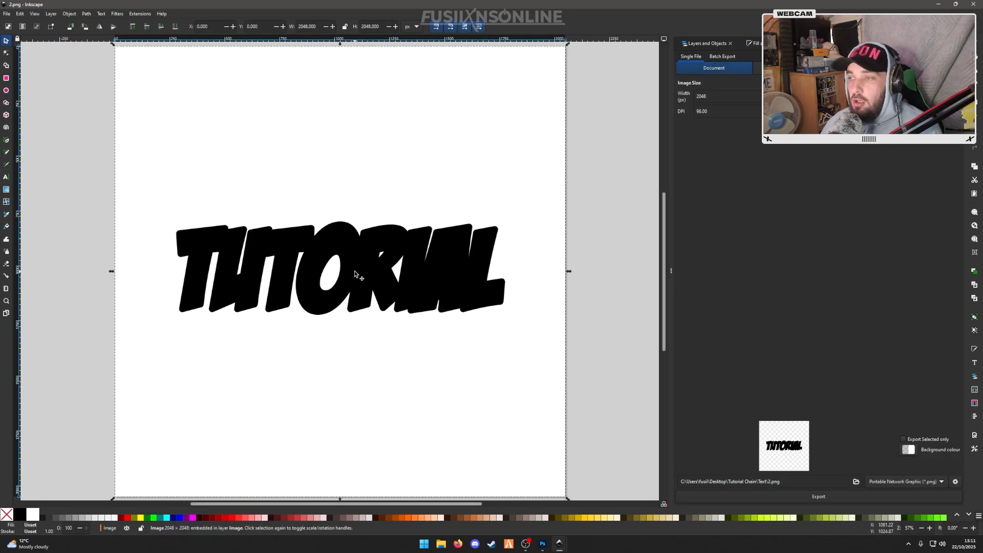
key(shift+alt+b)
click(825, 496)
Export the traced 2.png lettering as a Plain SVG named 2.svg in the Text folder and close the document without saving.
click(905, 481)
click(862, 491)
click(862, 492)
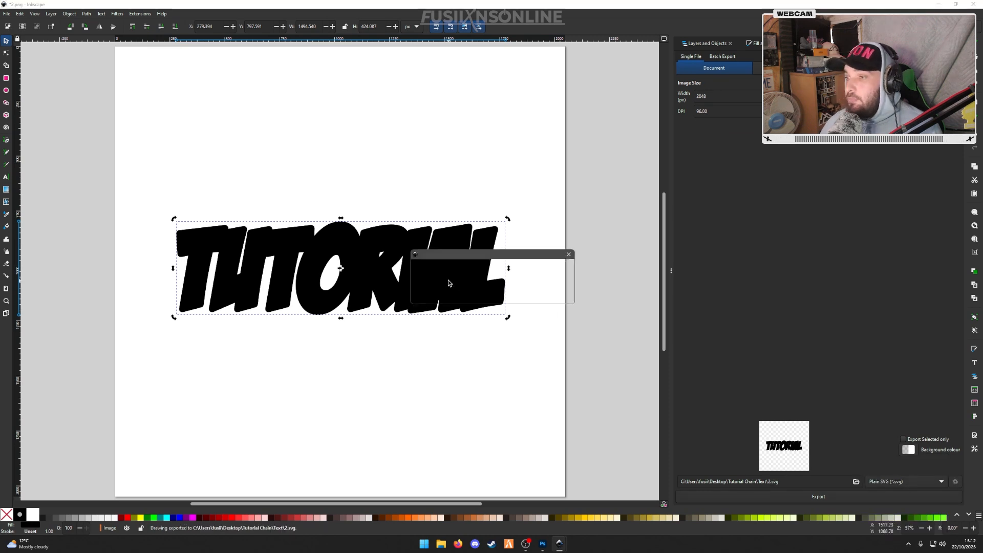
click(434, 299)
Trace the 1.png lettering bitmap into a vector path with a single-scan brightness cutoff.
click(354, 256)
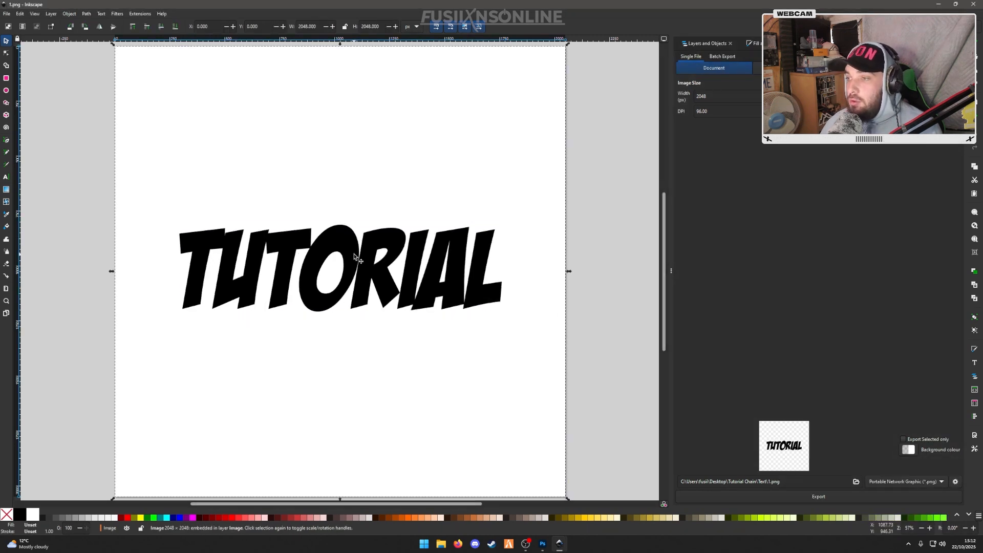
key(shift+alt+b)
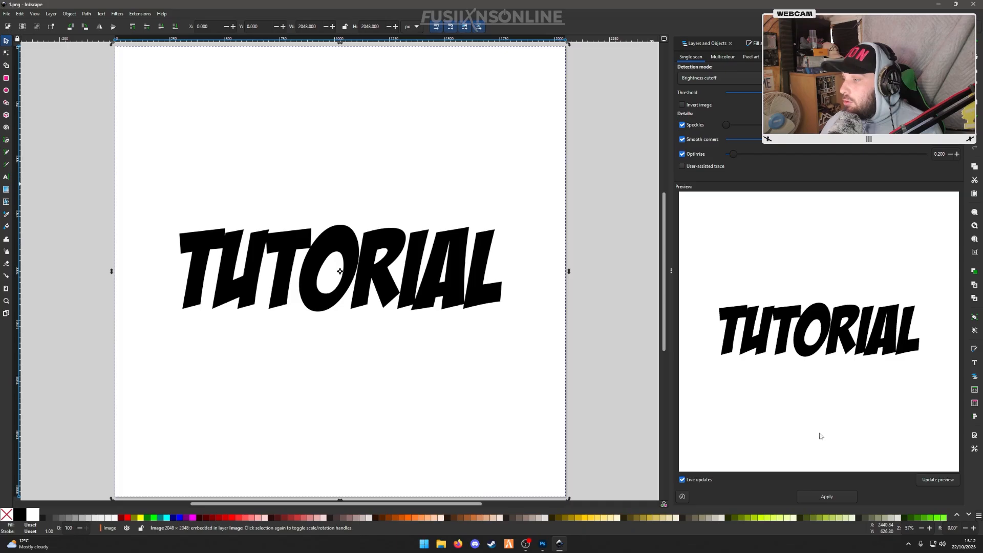
click(820, 498)
Export the traced 1.png lettering as a Plain SVG named 1.svg in the Text folder and close Inkscape without saving.
key(shift+ctrl+e)
click(908, 482)
click(894, 495)
click(832, 496)
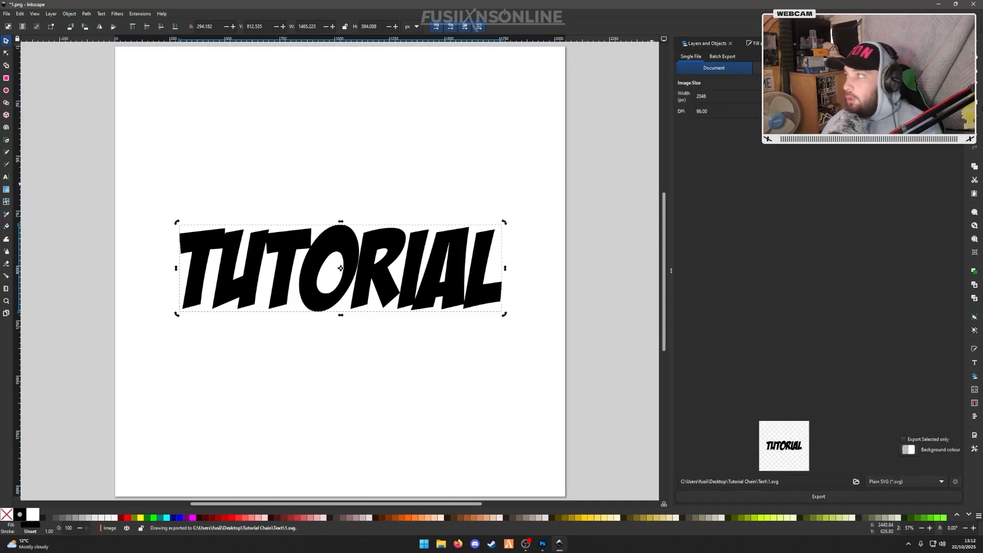
click(973, 7)
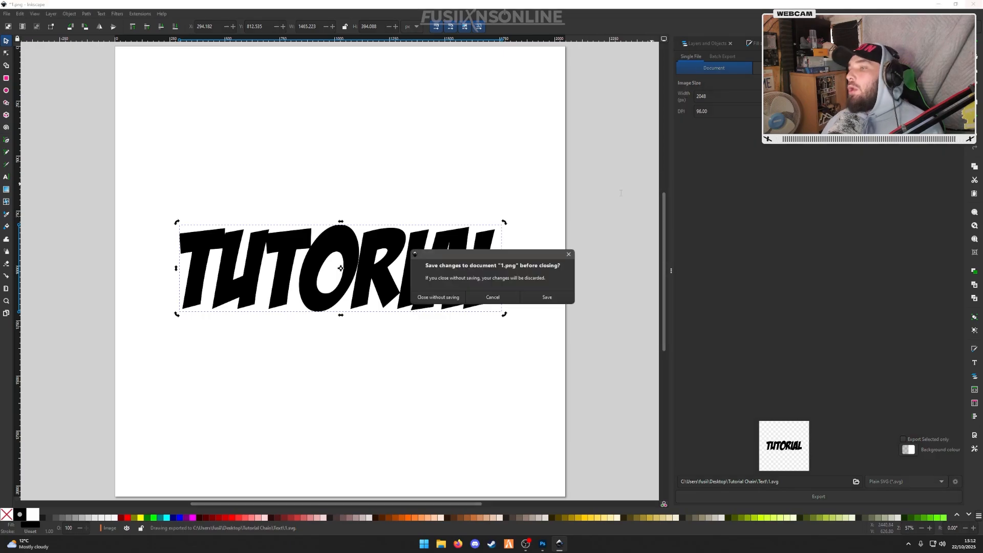
click(436, 299)
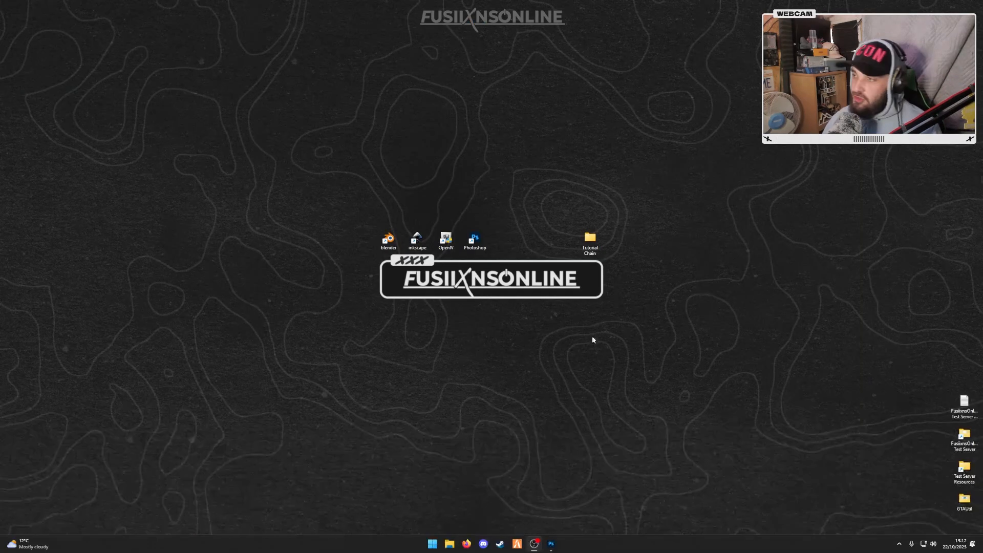
Check the exported lettering files in the desktop's Tutorial Chain > Text folder.
double_click(589, 241)
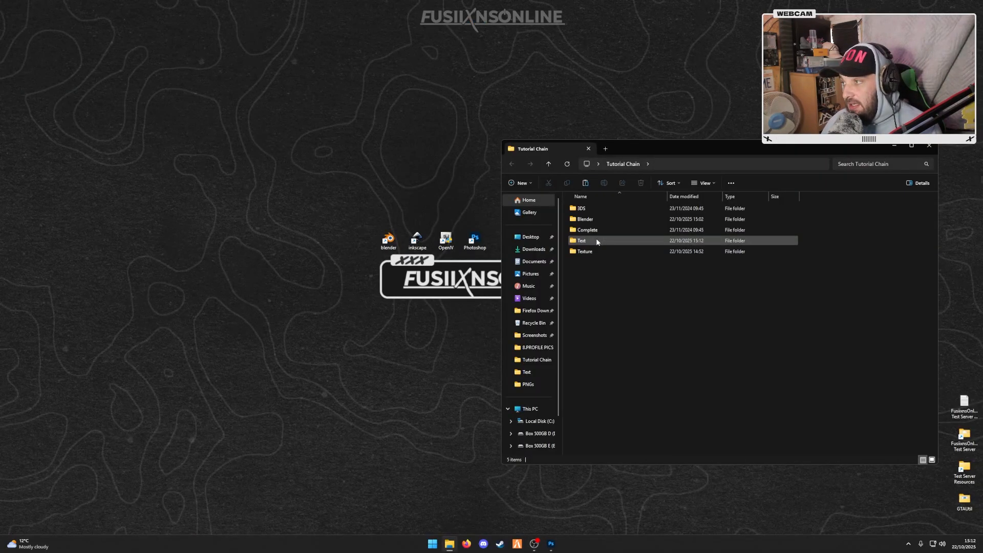
double_click(596, 241)
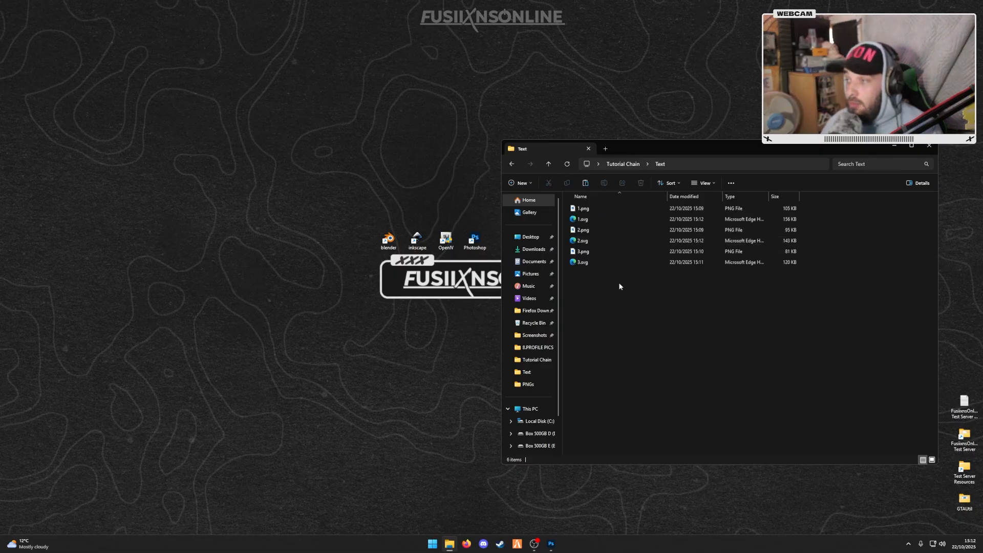
click(586, 208)
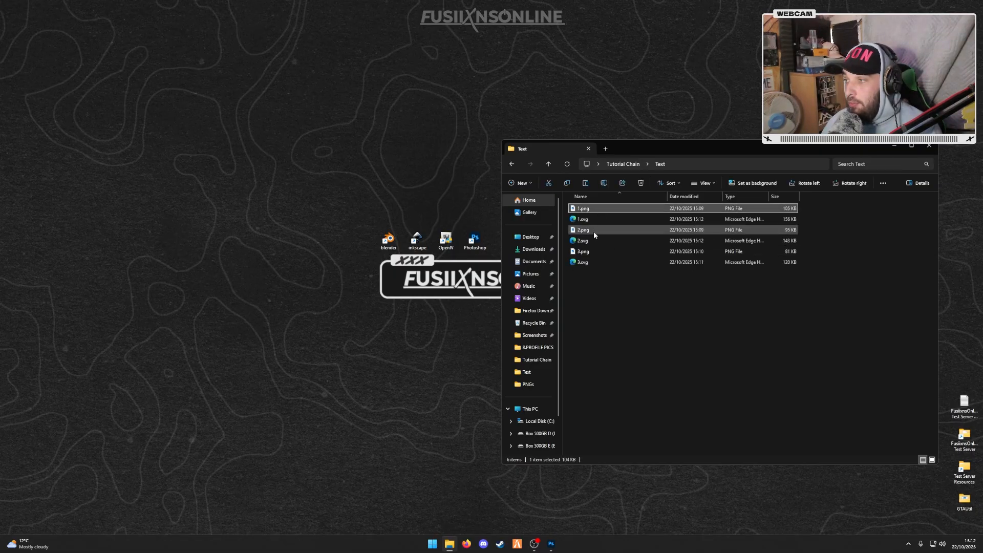
click(622, 327)
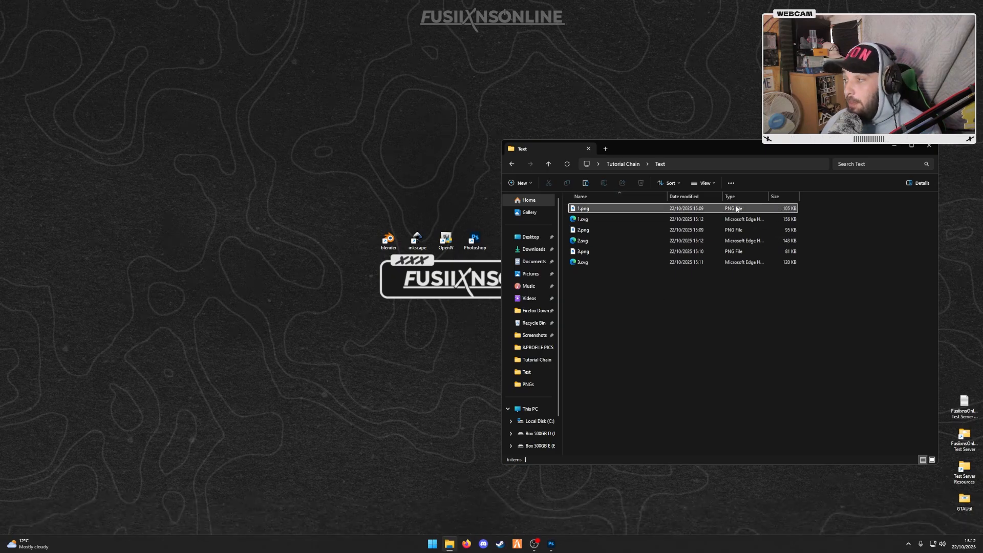
click(717, 208)
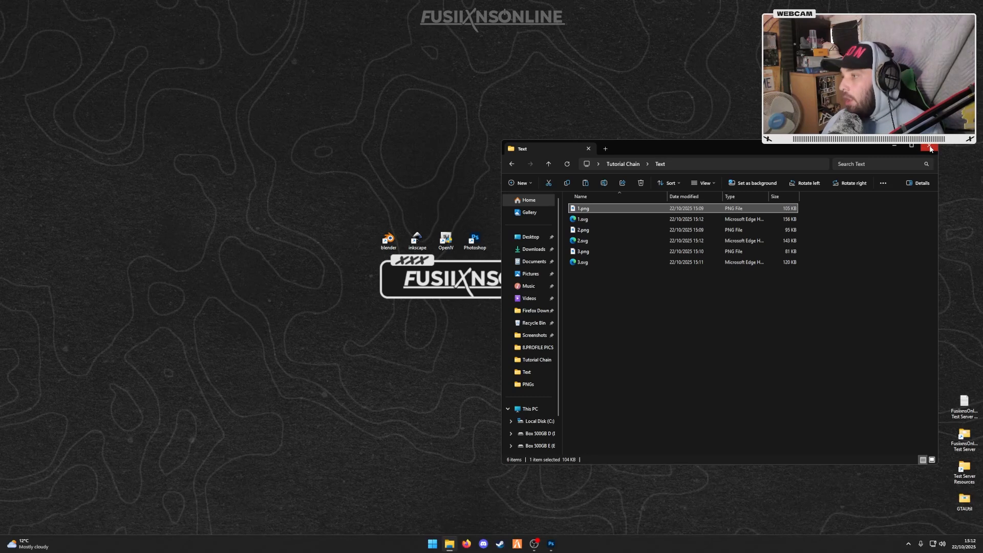
Look at the SpecMap.dds file in the Tutorial Chain > Texture folder.
click(621, 165)
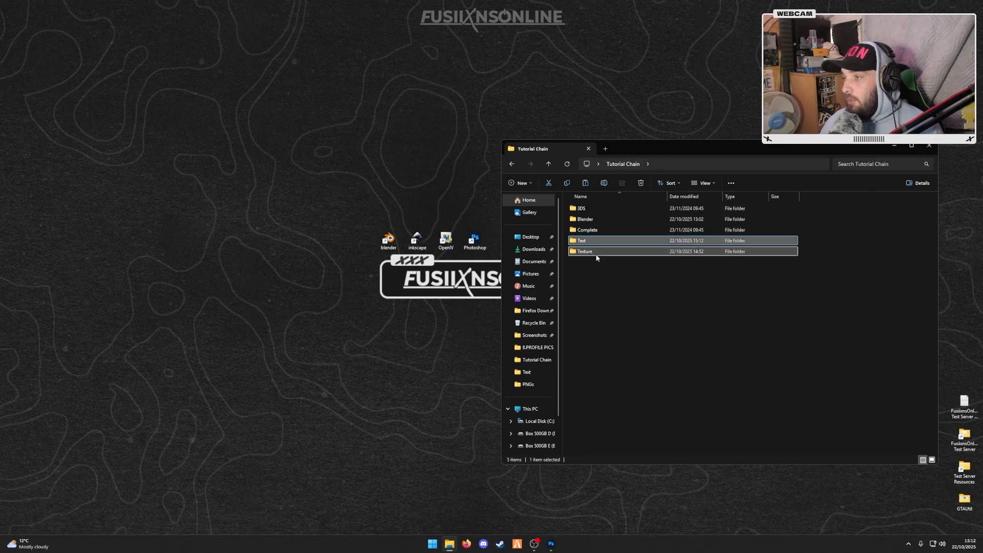
double_click(597, 253)
click(600, 234)
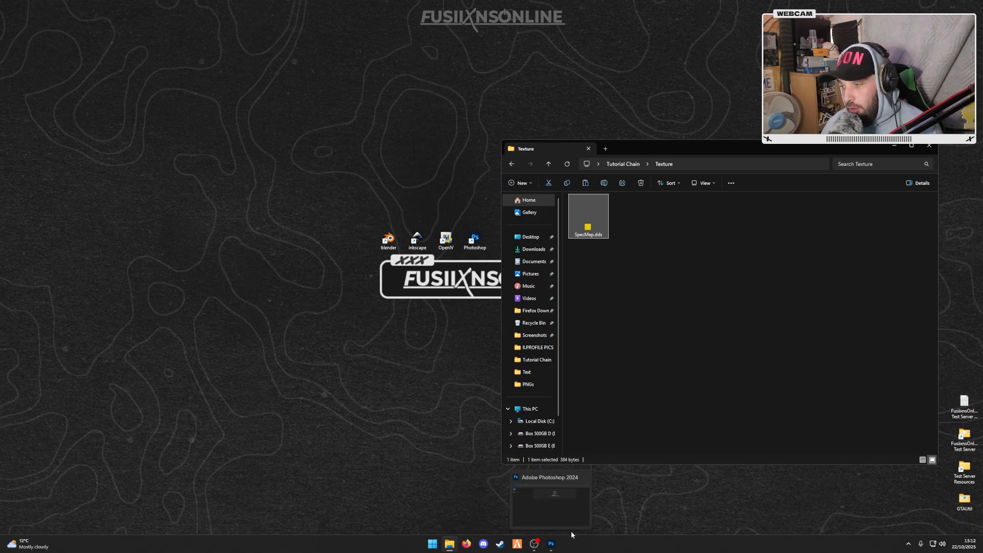
Switch to Photoshop and create a 2048 x 2048 px document at 300 pixels/inch with a transparent background.
click(550, 544)
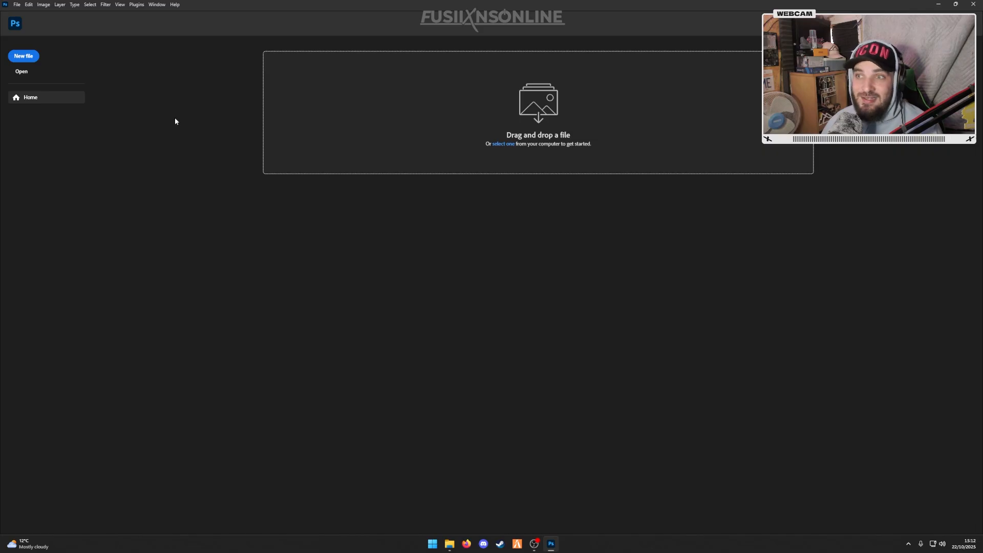
click(25, 56)
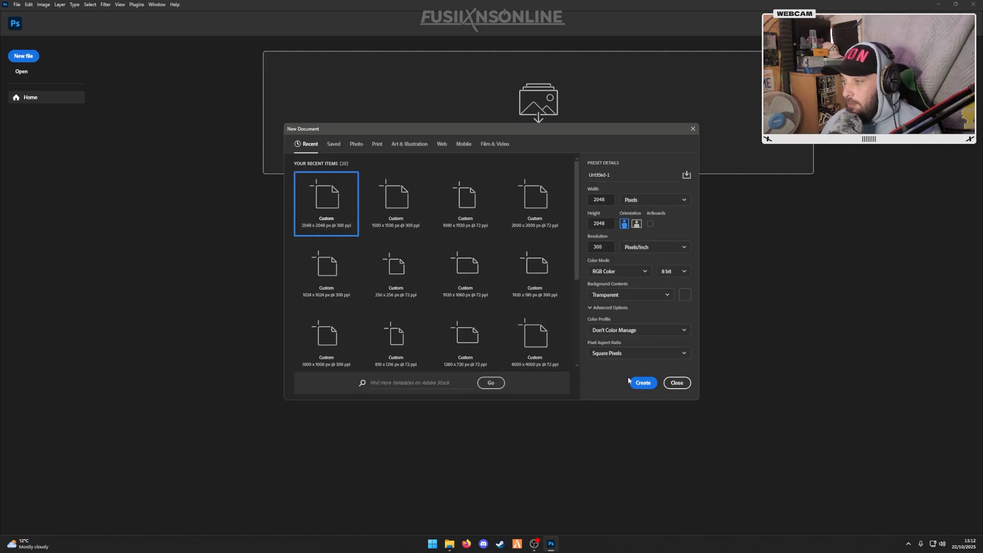
click(641, 382)
Place a vertical and a horizontal guide through the canvas centre to divide it into four quadrants.
drag(20, 163, 435, 202)
drag(454, 65, 456, 285)
click(8, 41)
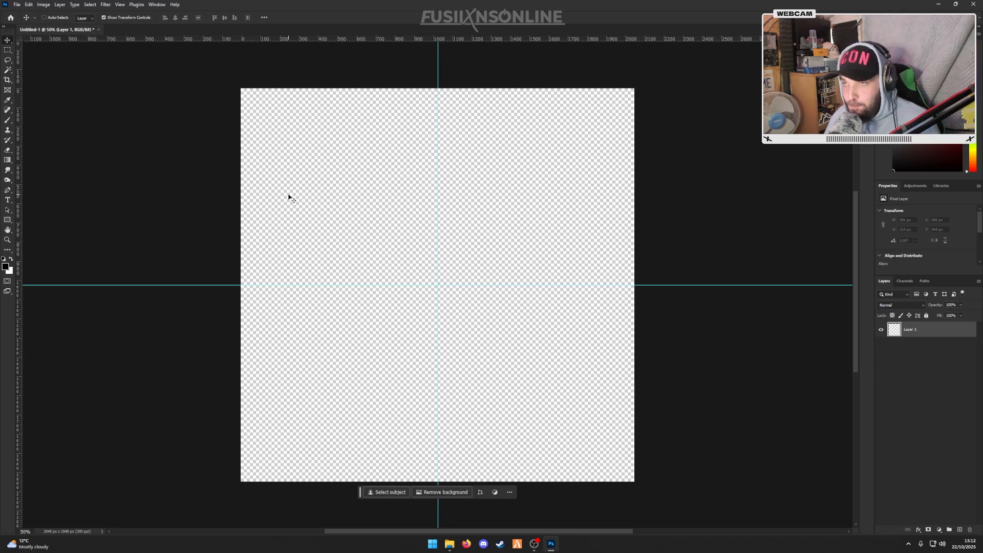
Open Diamond.dds and place a copy of its texture in the upper-left quadrant of the 2048 px document.
click(19, 4)
click(23, 26)
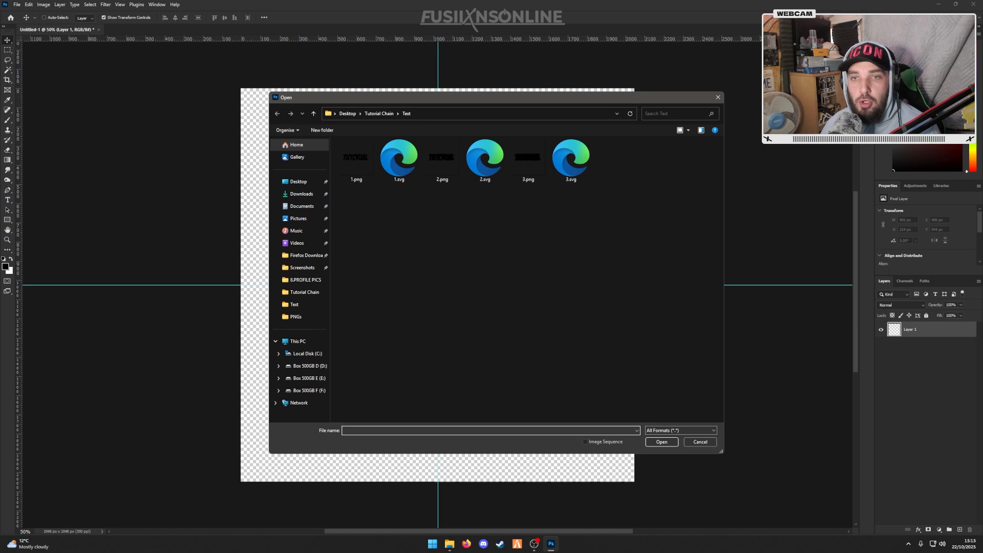
key(Escape)
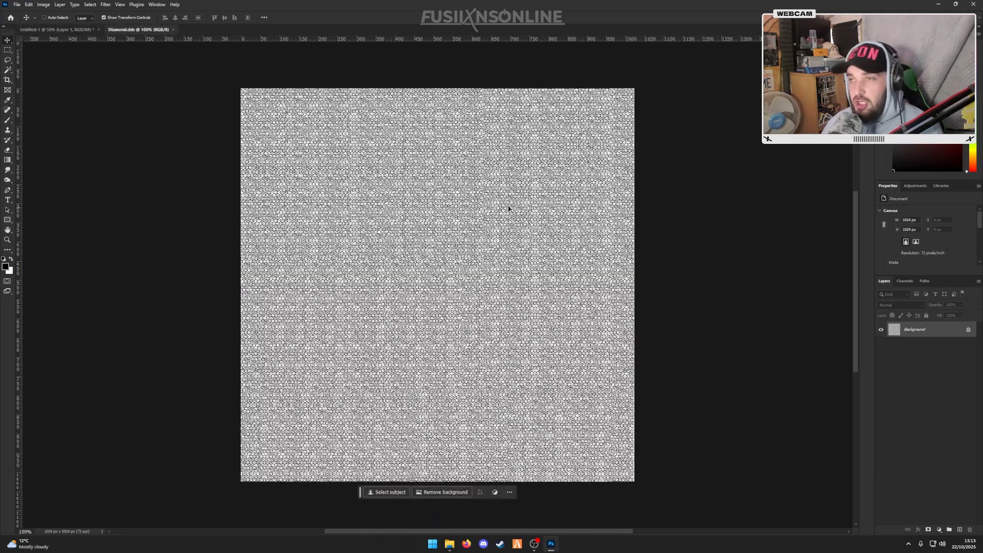
drag(304, 199, 333, 180)
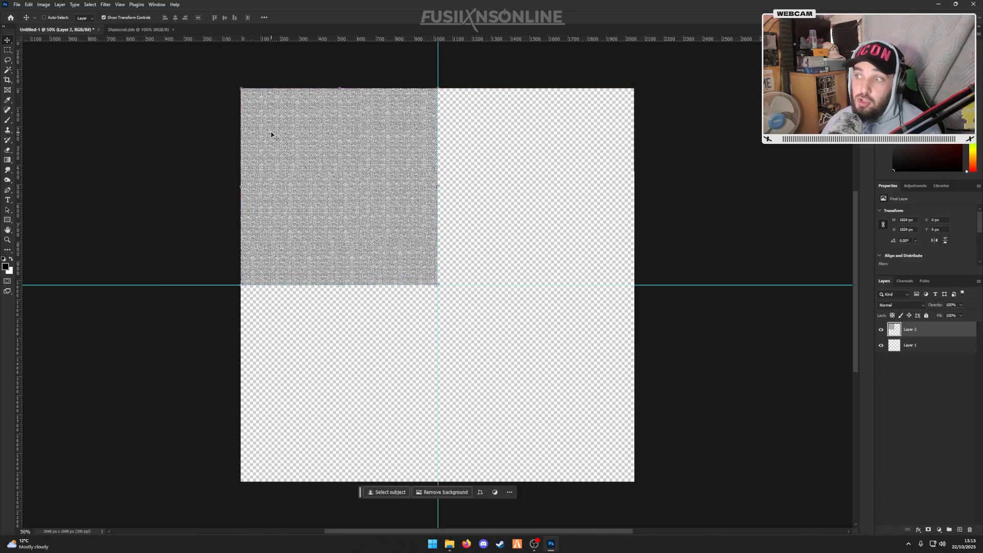
Close Diamond.dds and open the PNG of the large-faceted diamond texture.
click(173, 29)
click(17, 4)
key(Escape)
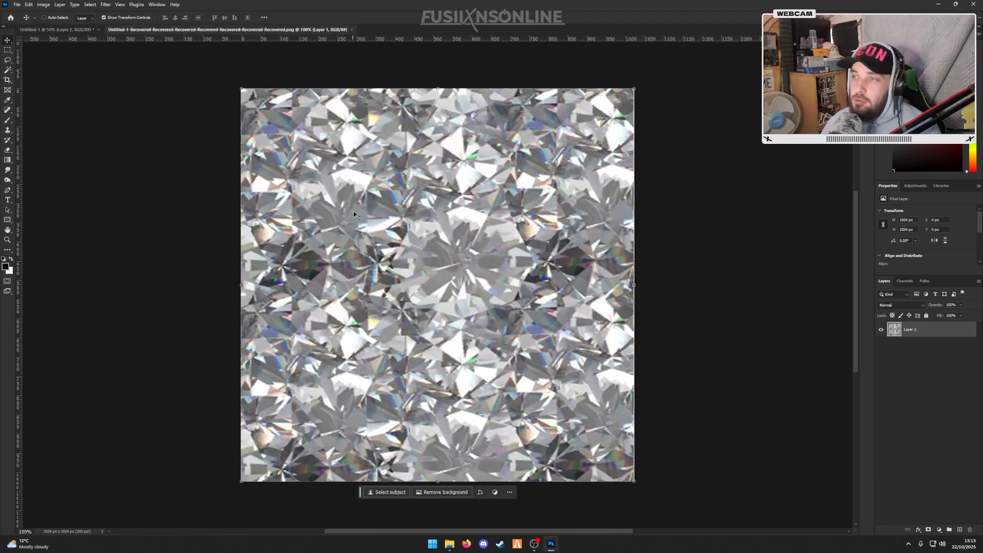
Paste the large-faceted diamond texture into the 2048 px document and place it in the lower-left quadrant.
click(76, 31)
key(ctrl+v)
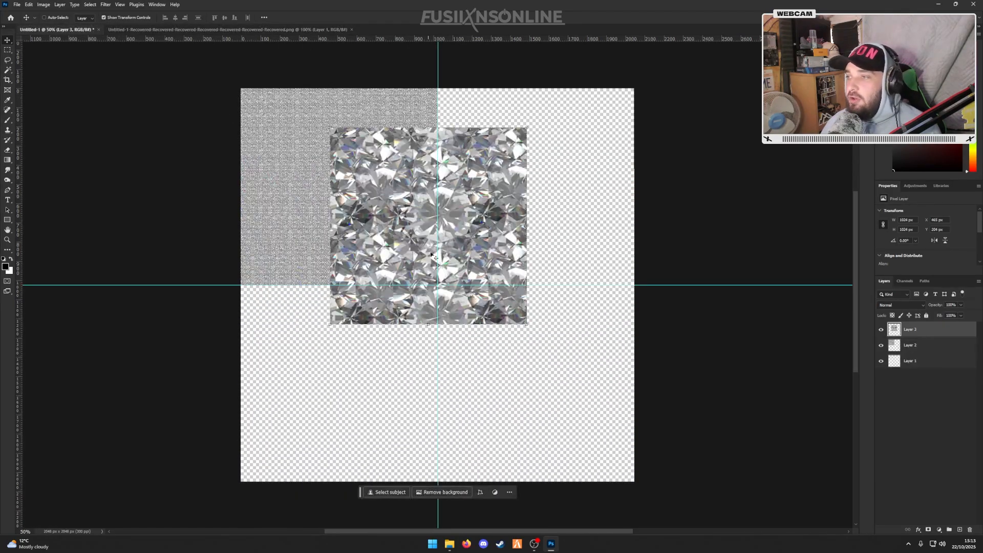
drag(408, 210, 317, 367)
Open blackdiamonds.png and place a copy in the sheet's lower-right quadrant, scaled down to about 1022 x 1022 px.
click(17, 4)
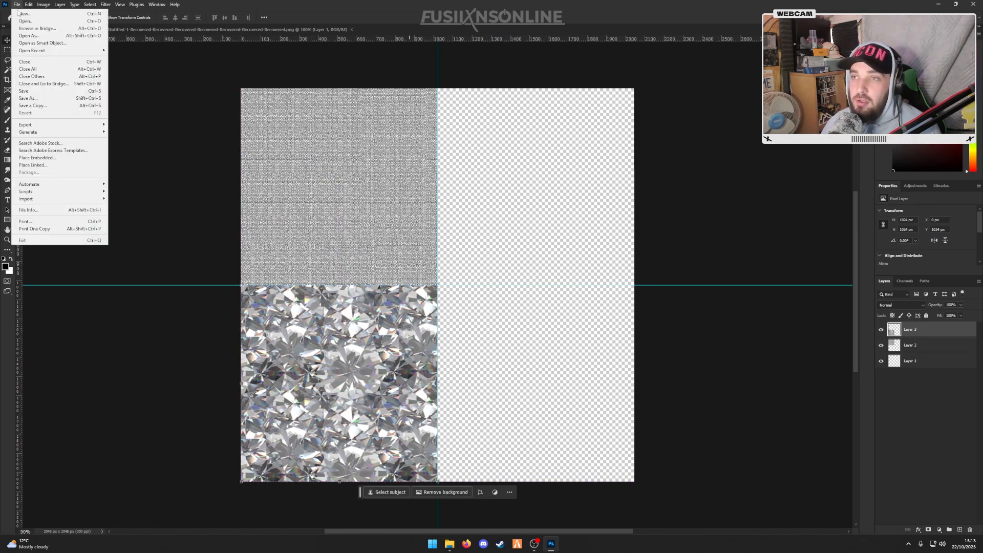
click(17, 4)
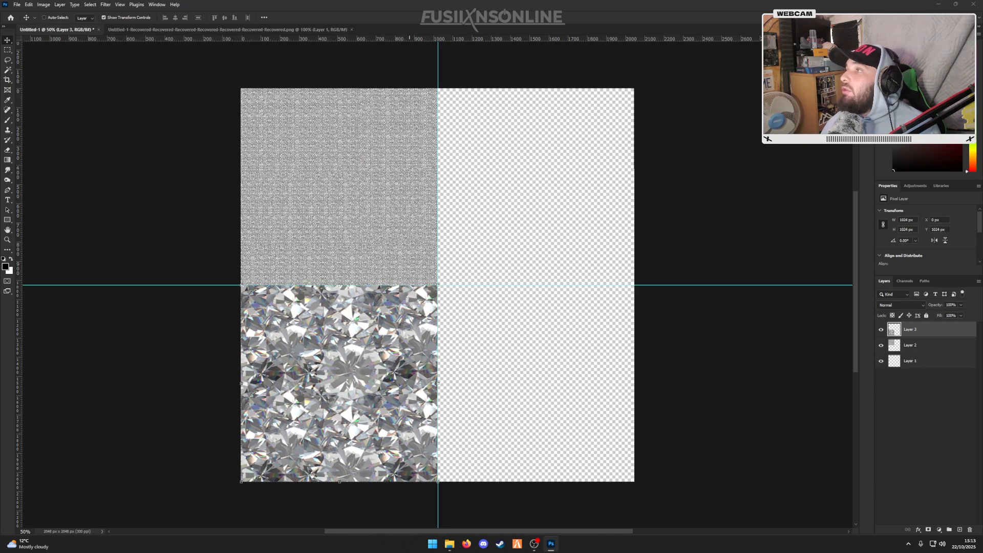
drag(117, 49, 313, 148)
drag(351, 185, 421, 259)
key(ctrl+t)
drag(241, 88, 454, 268)
key(Return)
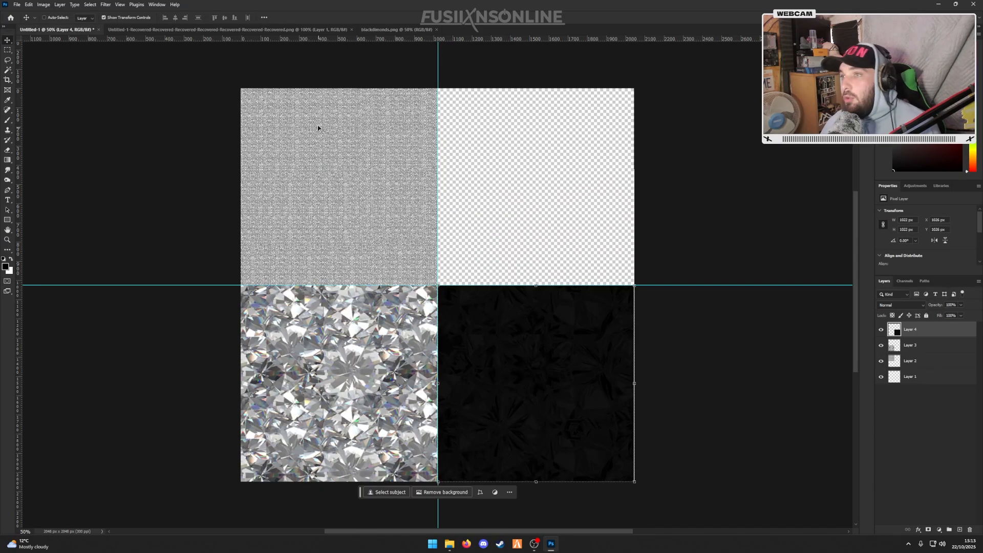
Close the blackdiamonds and large-faceted diamond source documents and open purpleglow.png.
click(351, 29)
click(183, 30)
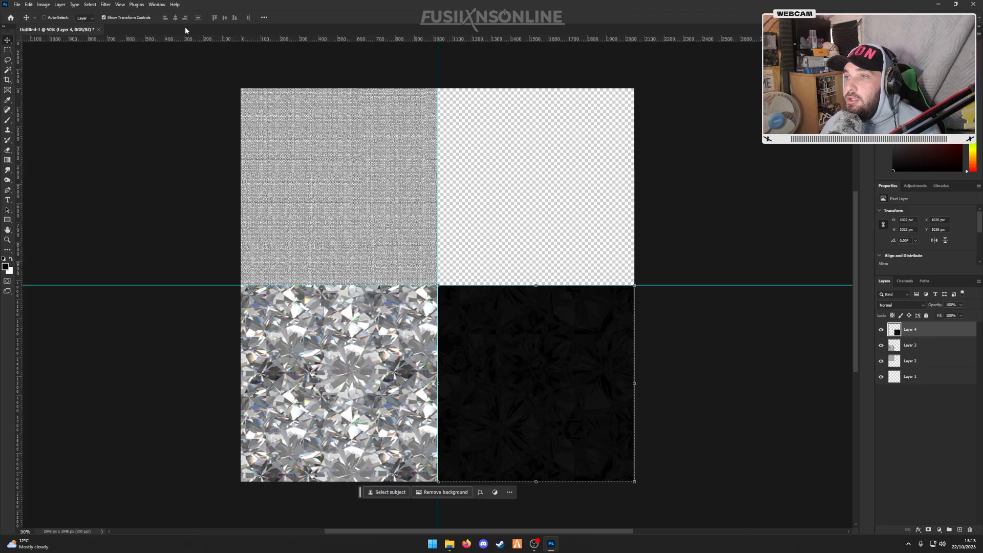
click(16, 6)
click(20, 20)
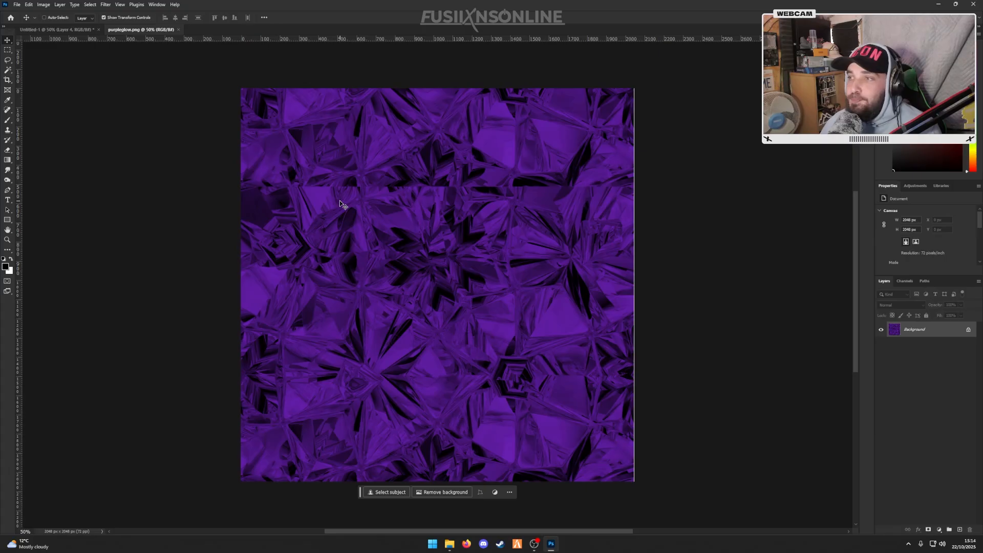
Place a copy of the purpleglow texture in the sheet's upper-right quadrant, scaled to 50%.
drag(343, 204, 395, 273)
key(ctrl+t)
drag(241, 482, 413, 262)
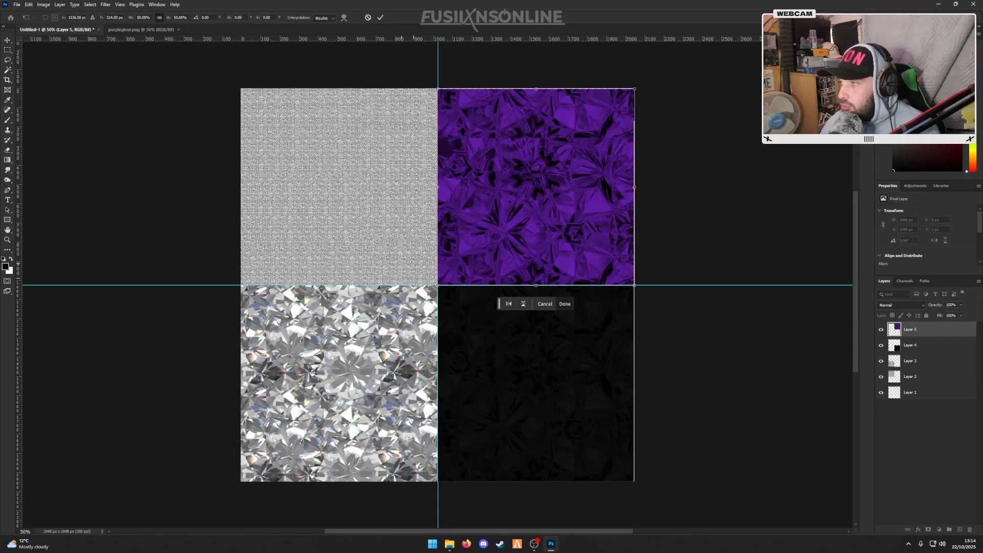
key(Return)
Enlarge the purple texture to about 102% and the black texture to about 105% so both overrun the canvas's right edge.
drag(500, 213, 497, 210)
key(ctrl+t)
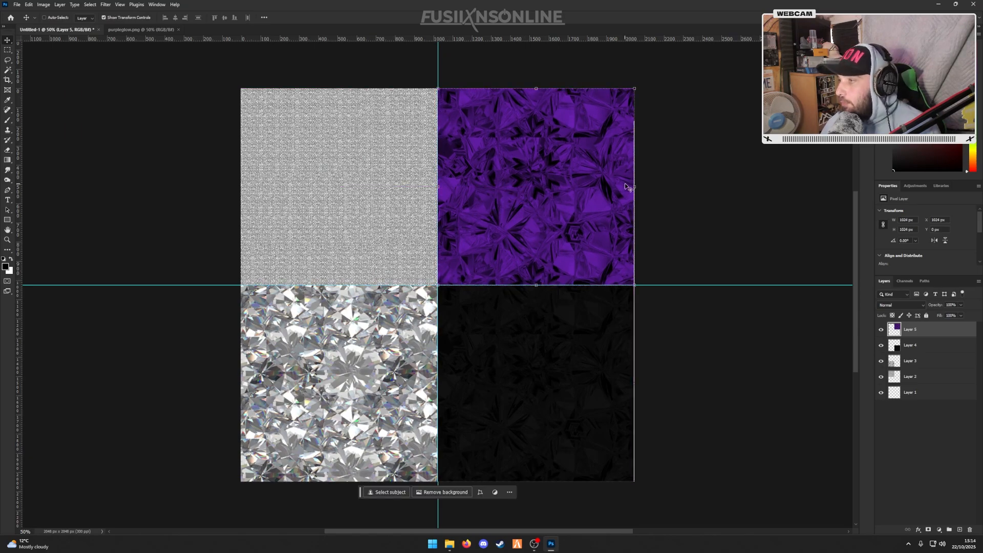
drag(633, 187, 638, 187)
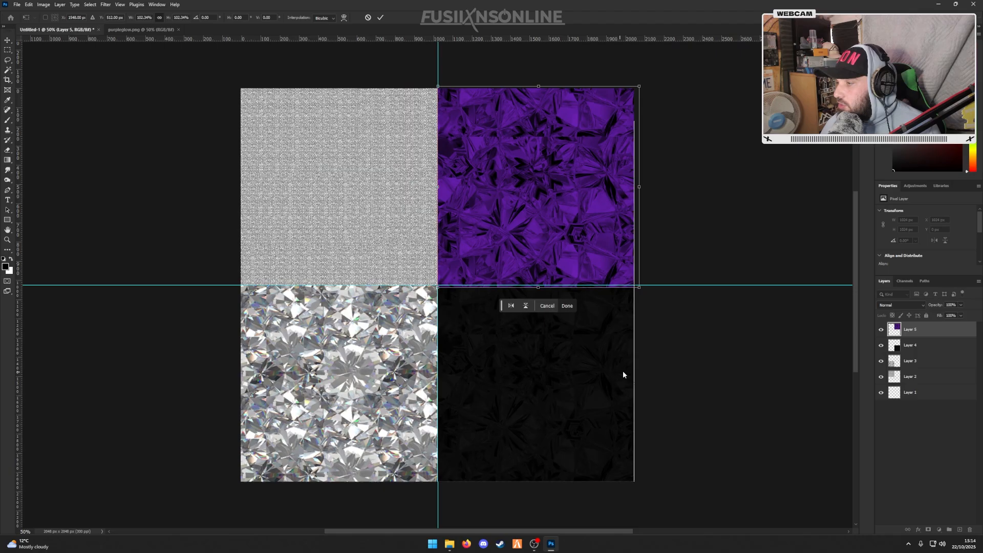
click(926, 349)
key(ctrl+t)
drag(634, 383, 644, 383)
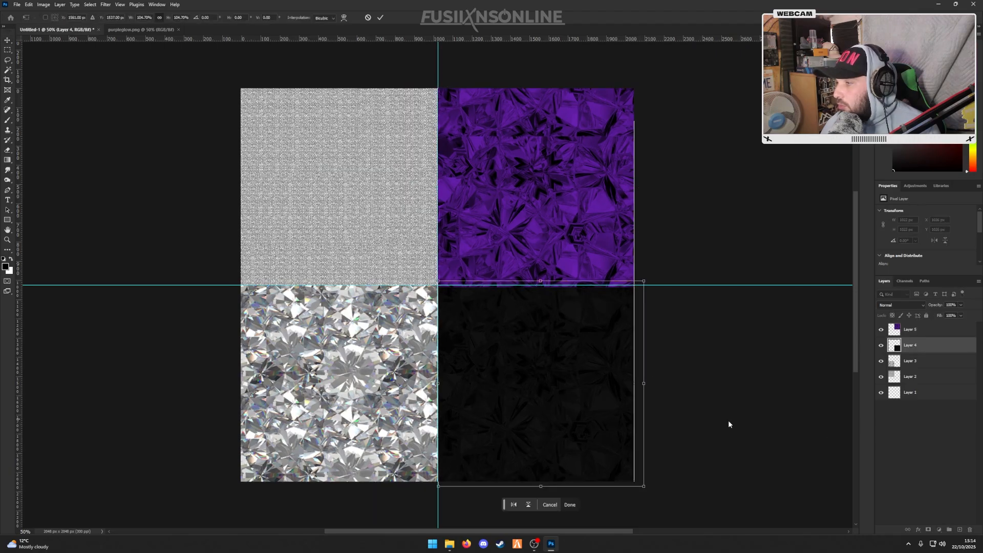
key(Return)
Nudge the black and purple texture layers so they meet at the horizontal guide, and deselect the layers.
click(573, 349)
click(465, 197)
click(920, 346)
drag(599, 349, 599, 350)
click(911, 333)
drag(575, 253, 575, 246)
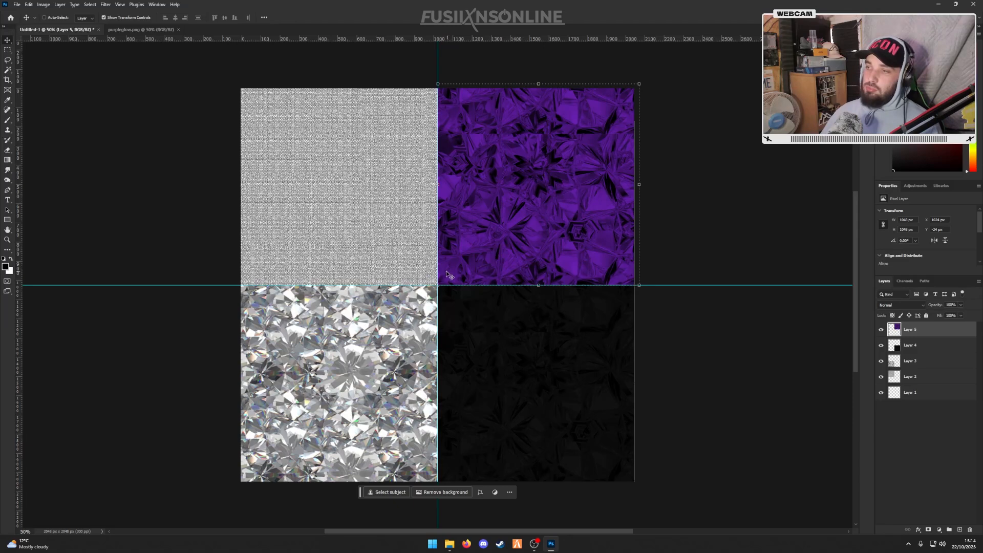
click(941, 435)
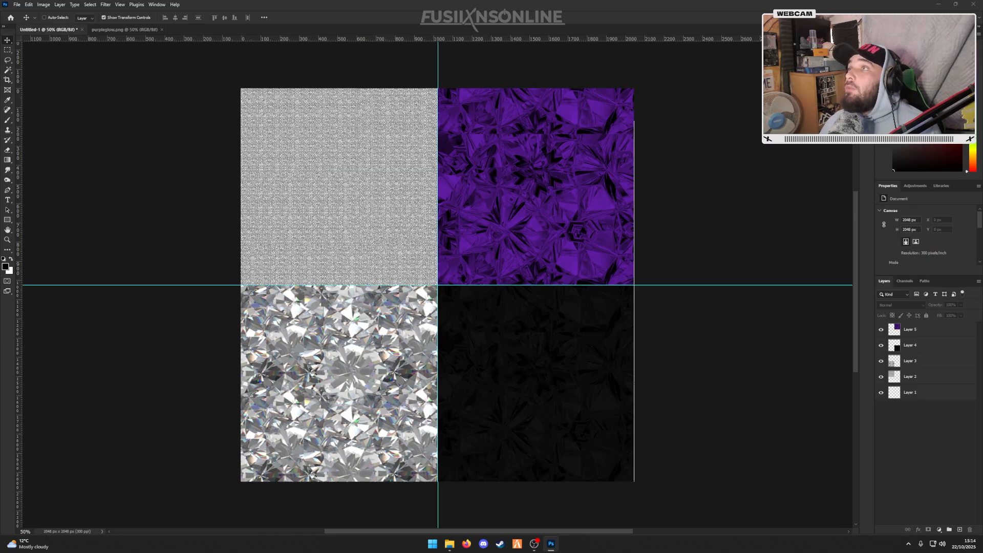
Save the document as Tutorial Texture.psd in the Tutorial Chain's Texture folder.
key(ctrl+s)
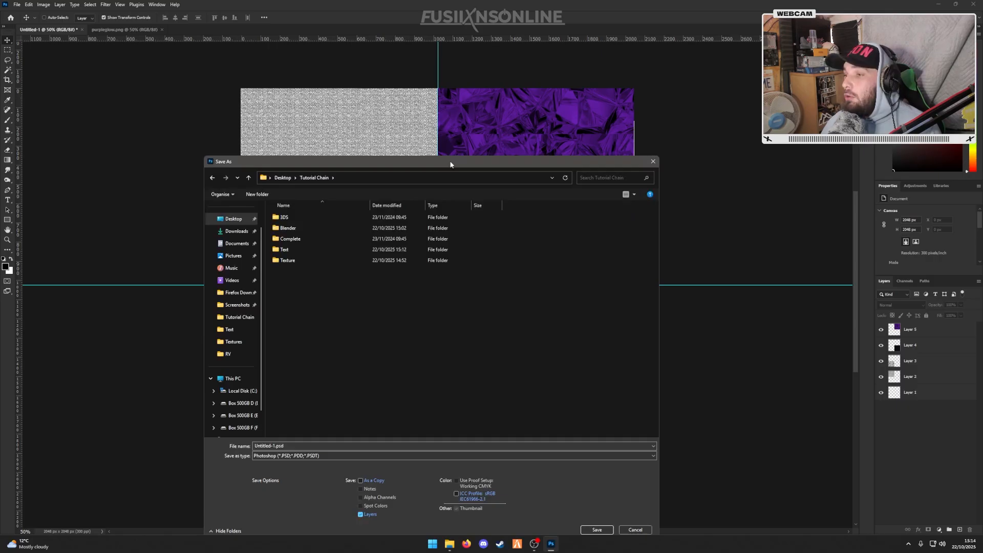
double_click(312, 252)
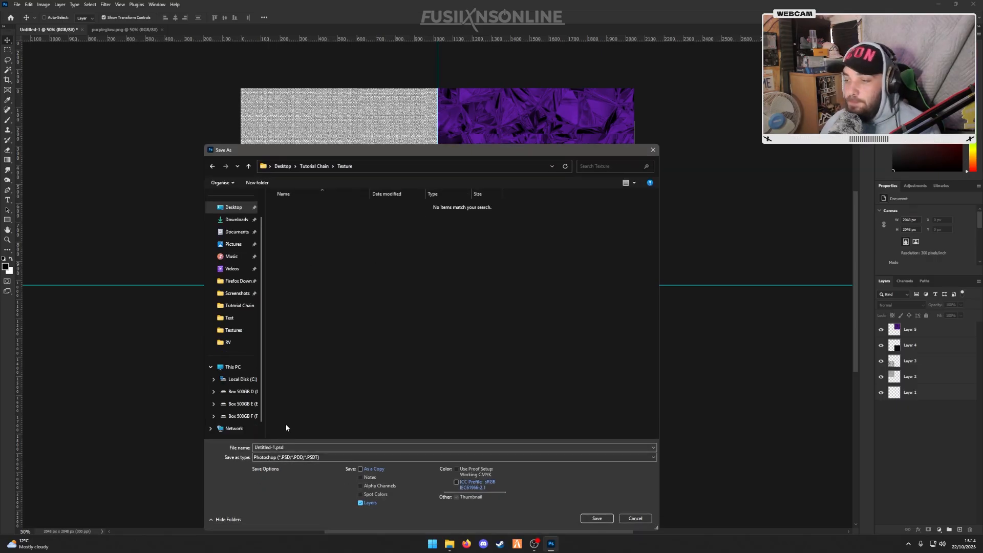
double_click(275, 447)
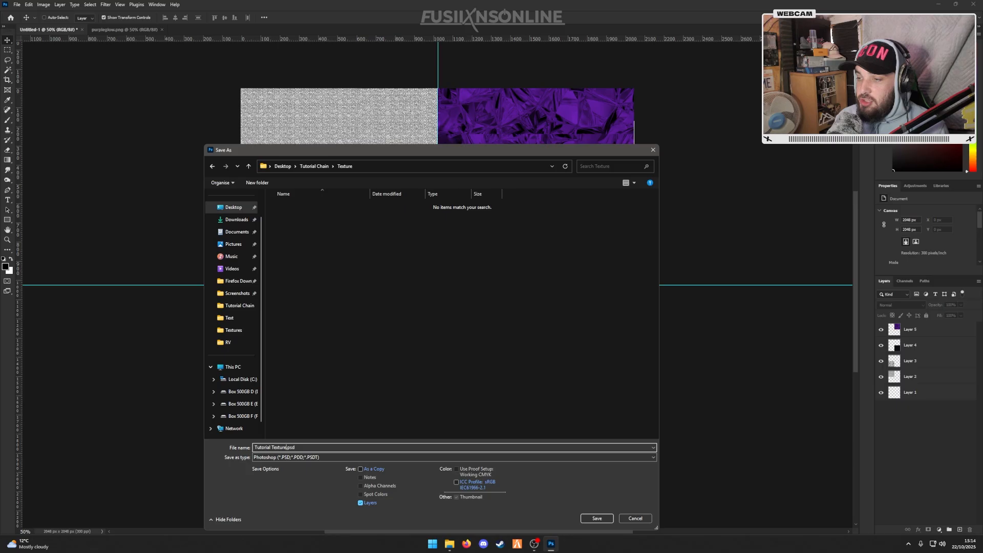
key(Return)
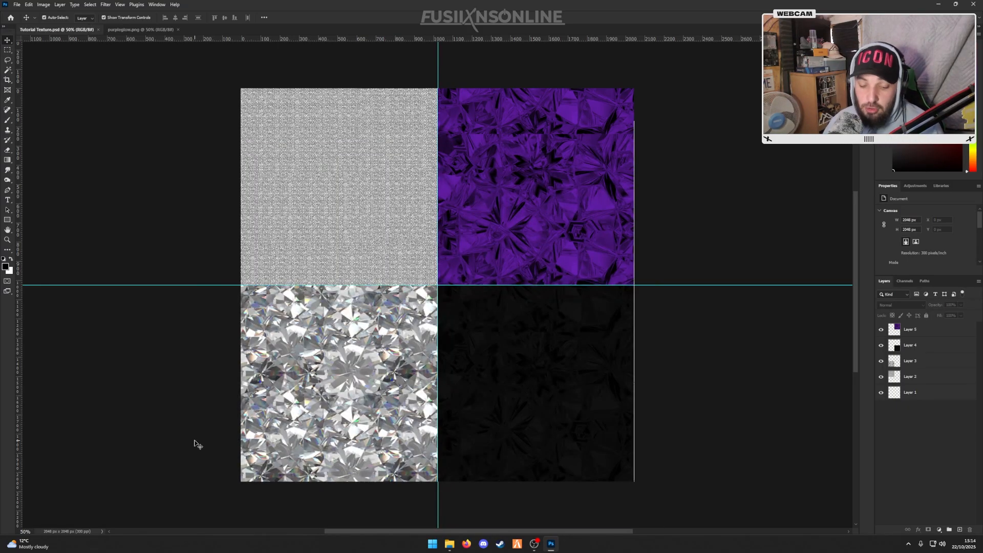
Save a PNG copy named Tutorial Texture.png in the Texture folder with the large file size option.
key(ctrl+shift+s)
click(283, 438)
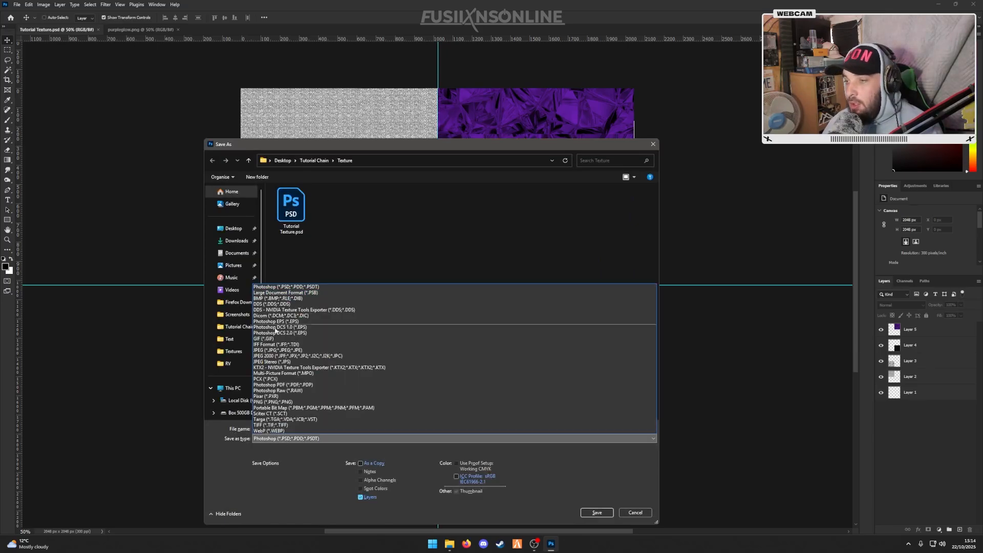
click(287, 401)
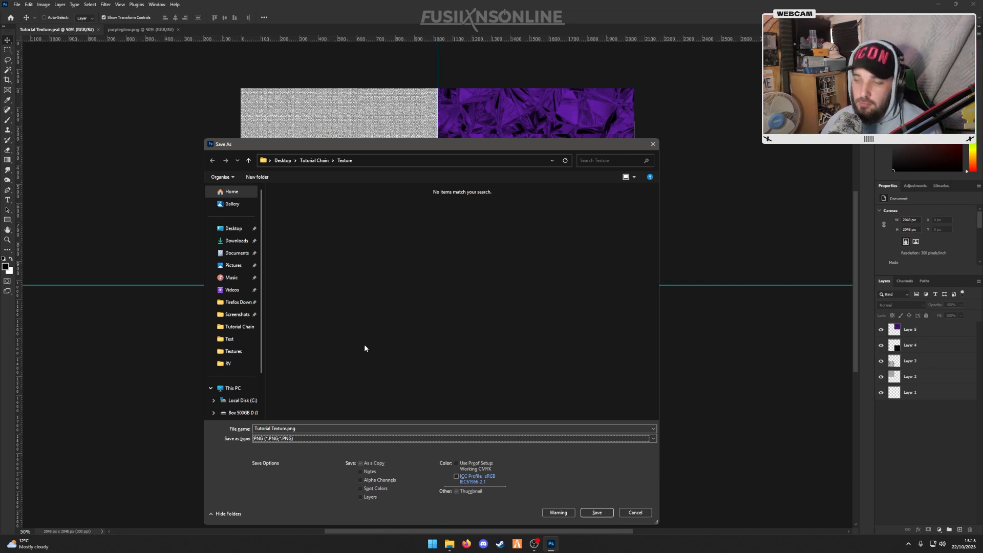
click(595, 512)
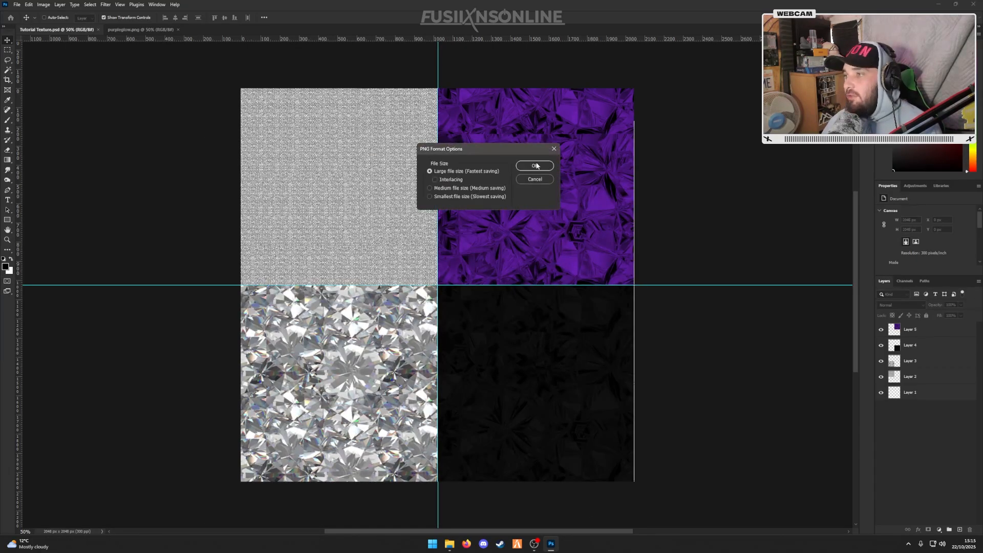
click(534, 166)
Quit Photoshop and bring the File Explorer window of the Texture folder to the middle of the desktop.
key(ctrl+q)
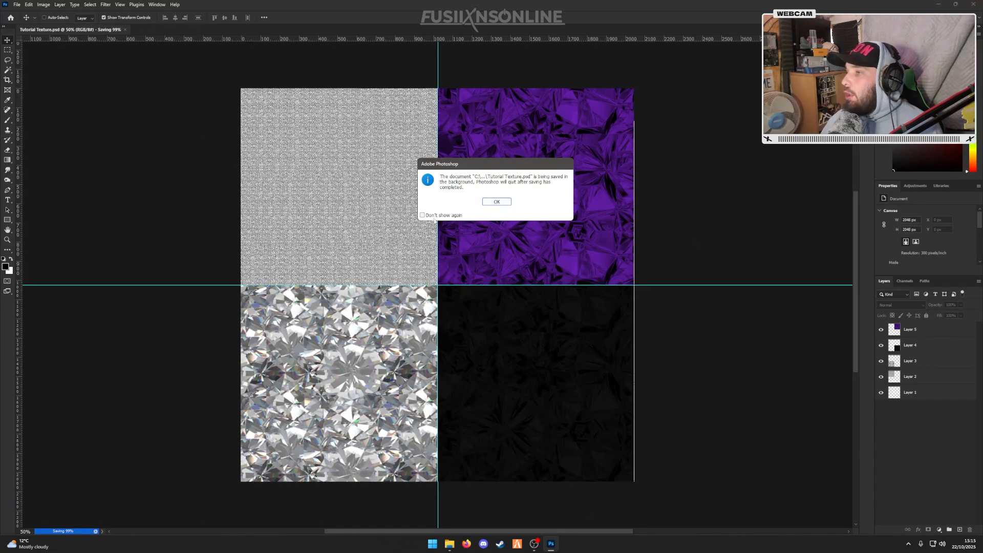
click(509, 201)
drag(874, 147, 641, 118)
drag(563, 248, 405, 219)
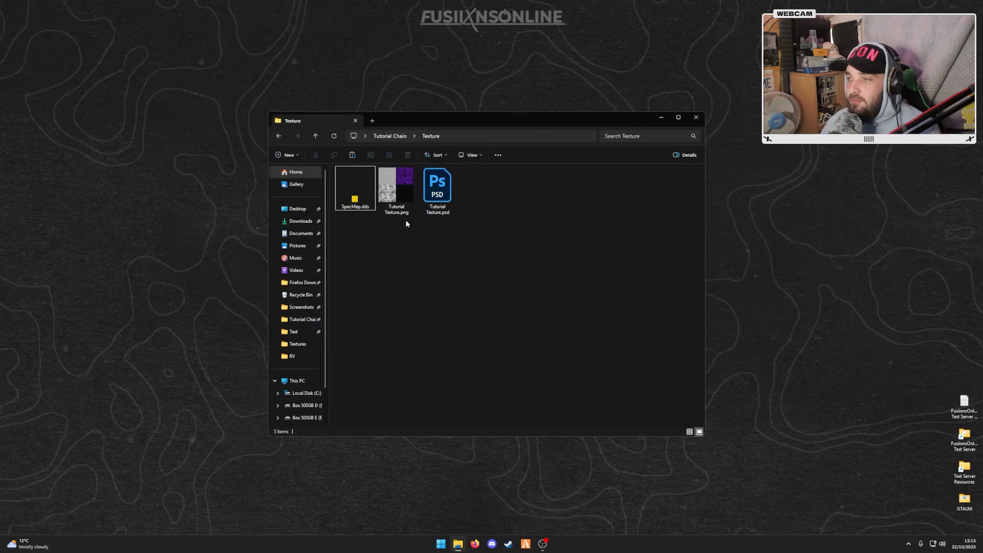
click(485, 514)
Switch to Firefox with the NormalMap-Online page and arrange it side by side with the Texture folder window.
click(475, 543)
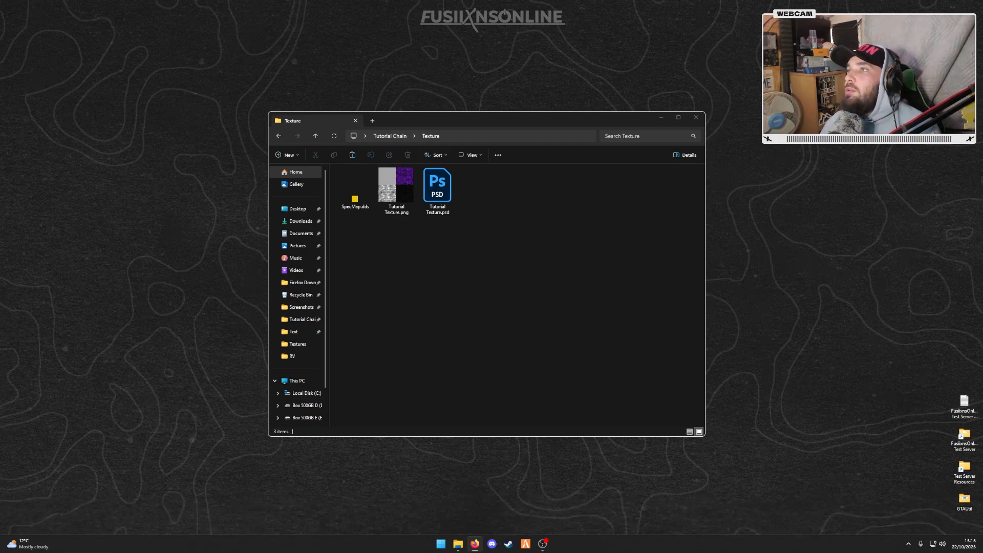
drag(453, 0, 396, 80)
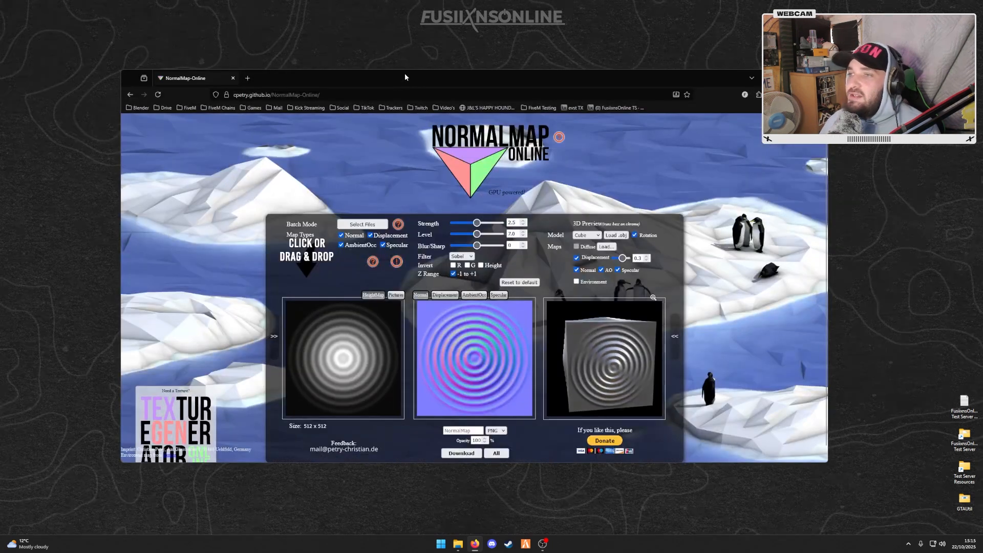
drag(292, 80, 982, 118)
click(352, 130)
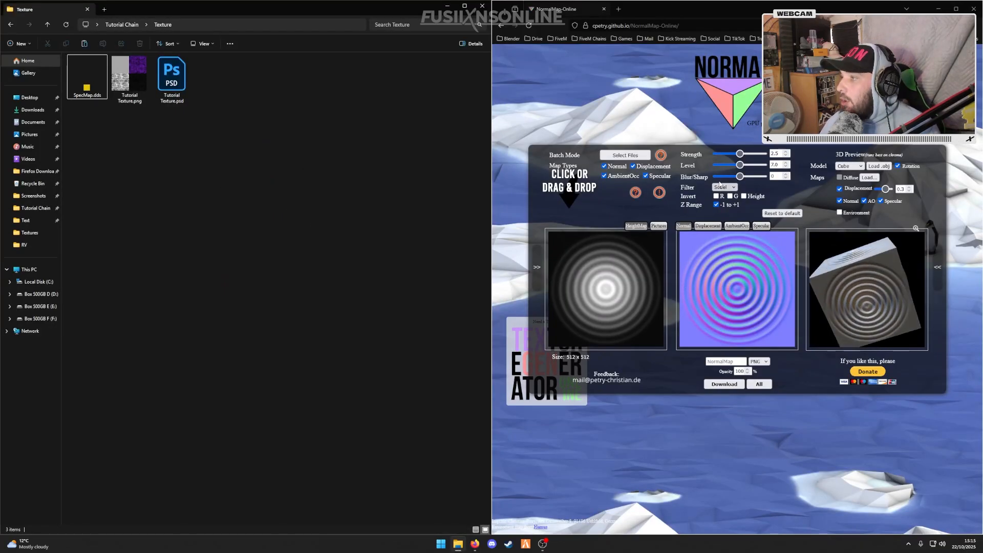
Exclude the Displacement and Specular maps, and batch-process Tutorial Texture.png from the Texture folder in NormalMap-Online.
click(633, 166)
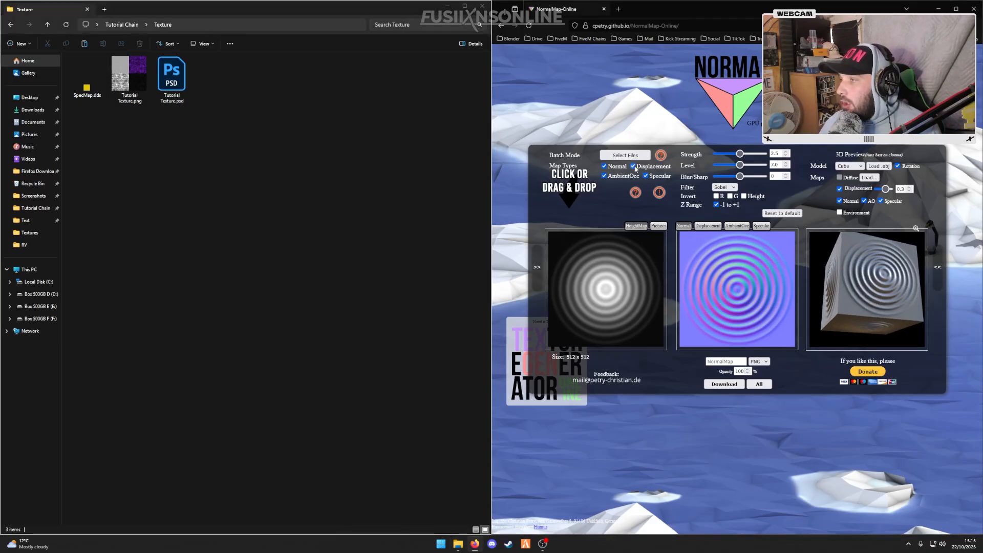
click(646, 176)
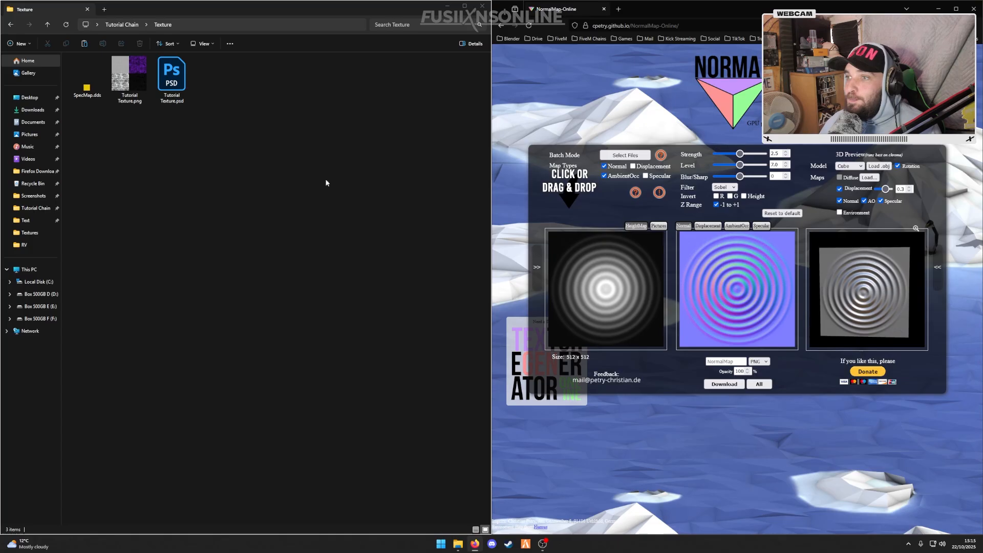
click(625, 155)
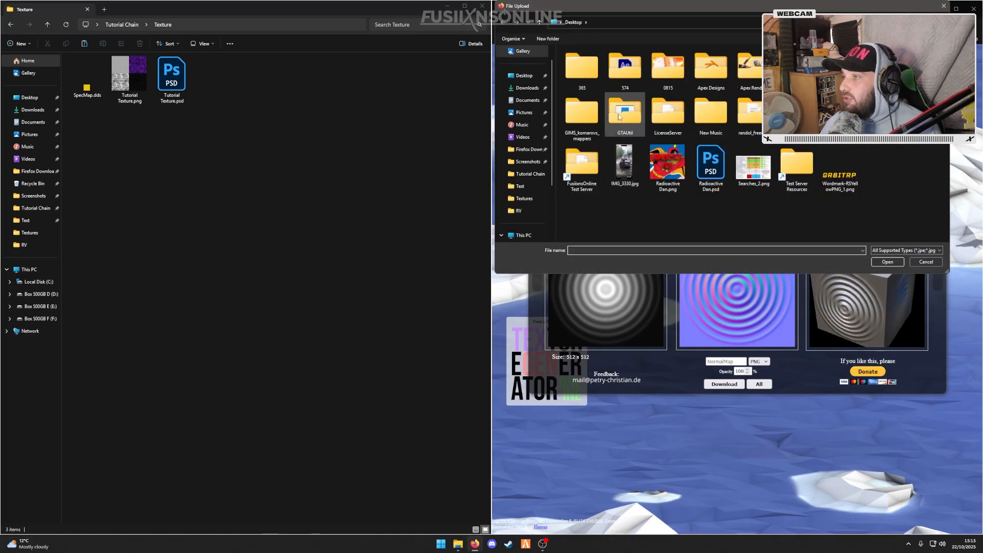
click(531, 173)
double_click(597, 104)
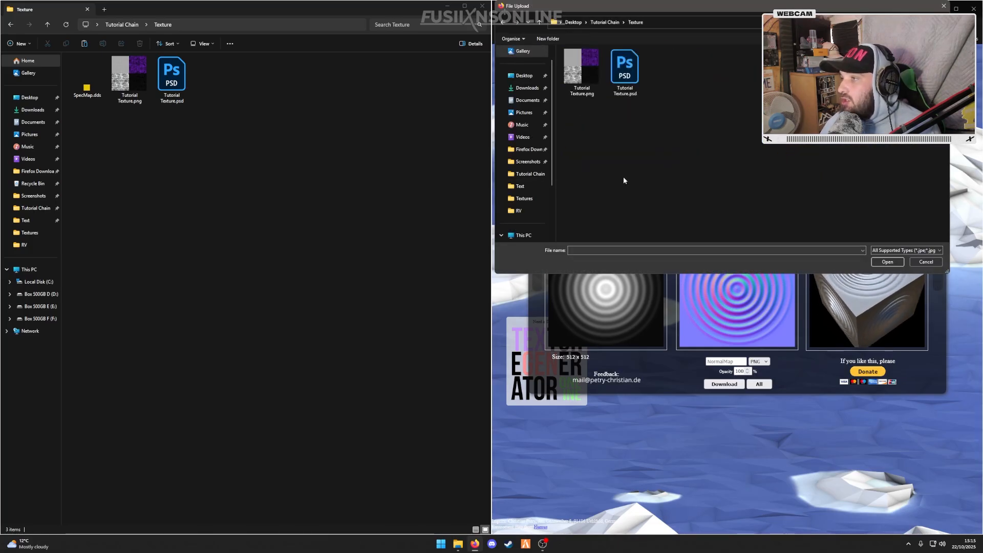
click(588, 90)
click(885, 262)
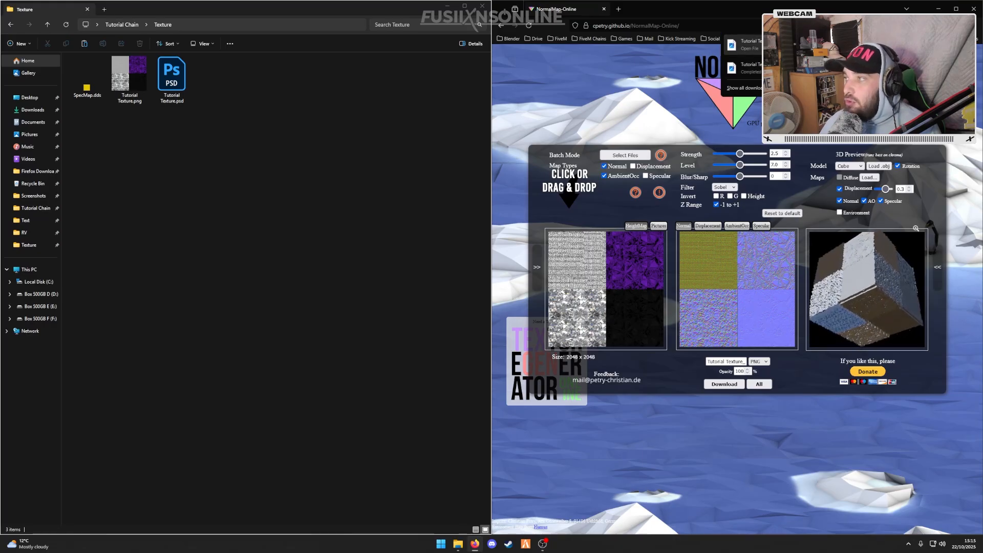
Paste Tutorial Texture_normal.png from Downloads into the Tutorial Chain's Texture folder and close the browser.
click(935, 46)
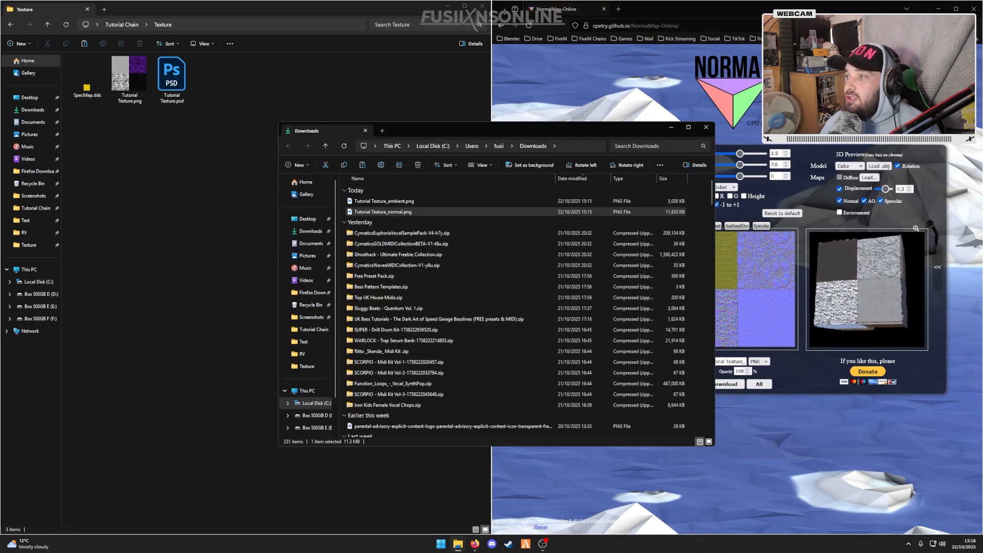
click(706, 128)
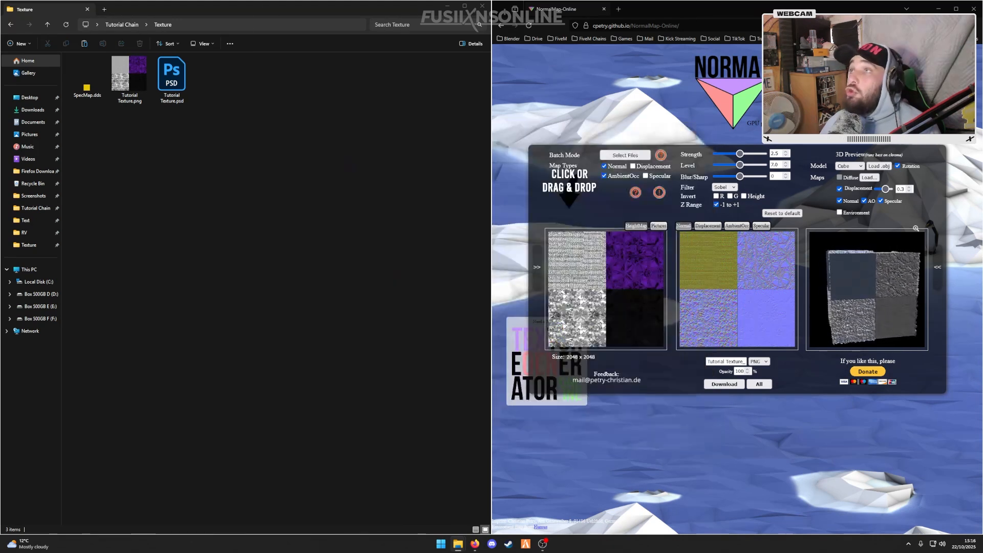
click(303, 156)
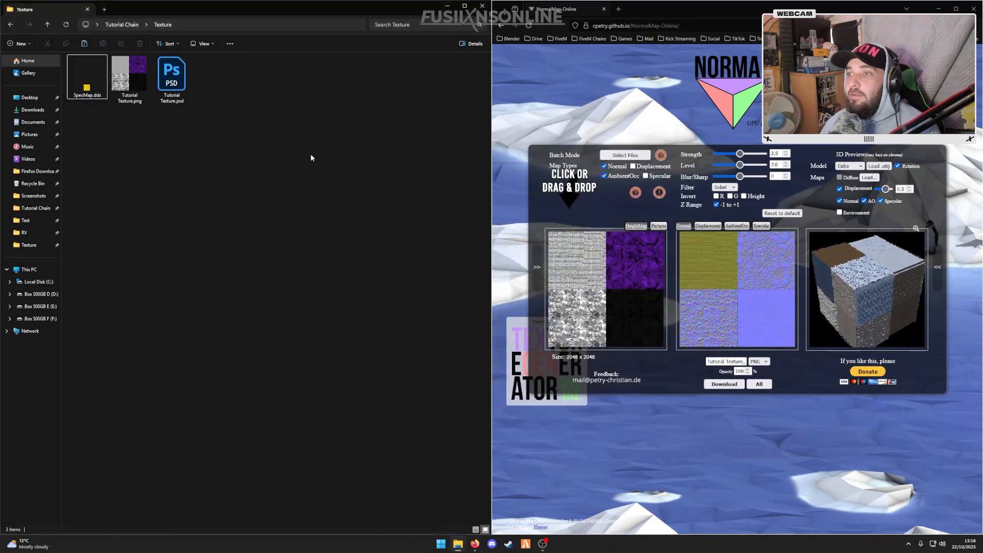
key(ctrl+v)
click(139, 92)
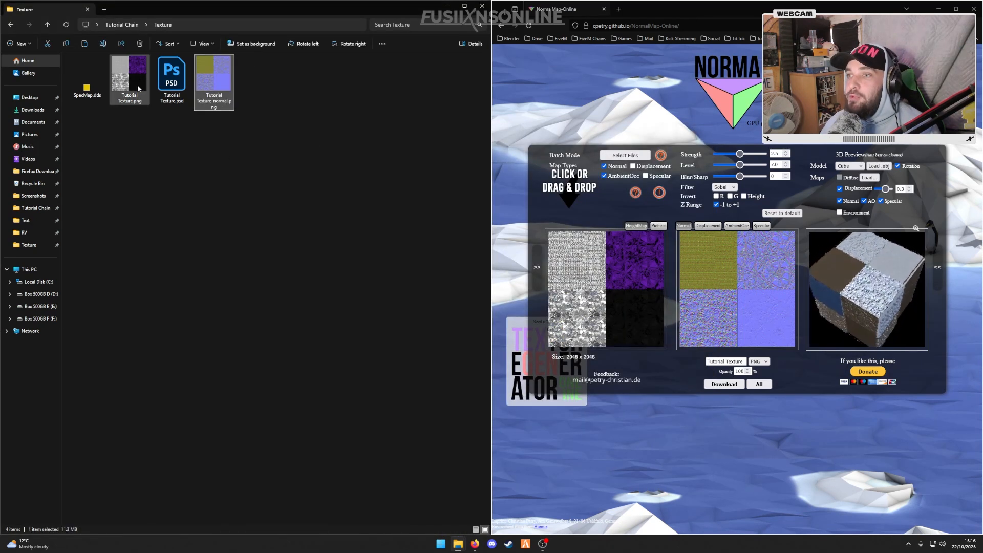
click(214, 79)
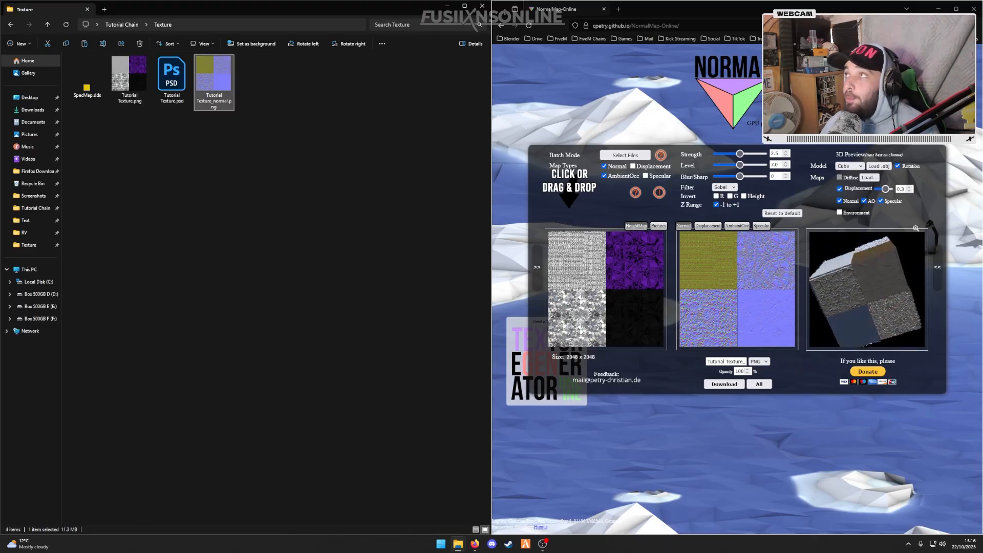
click(974, 8)
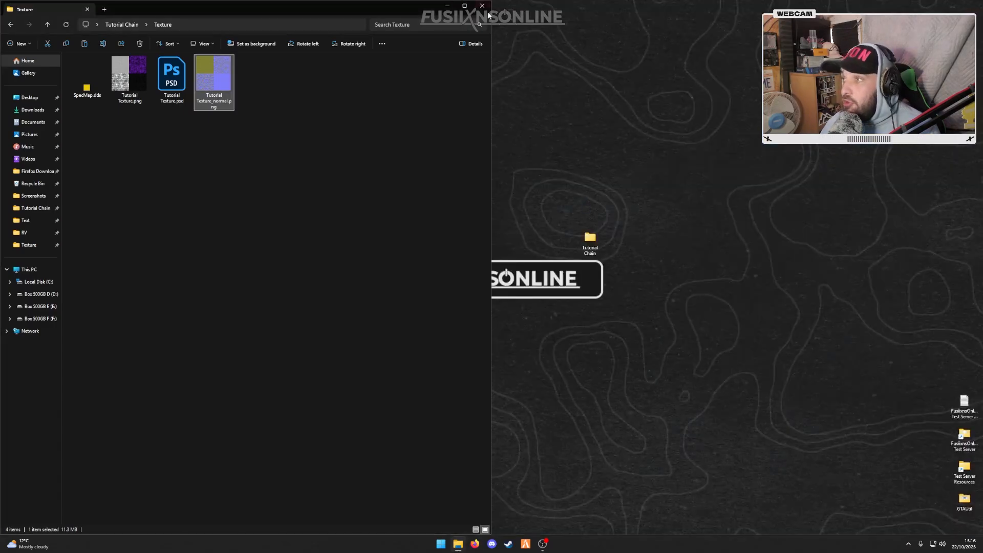
Close the Texture folder window, start Blender, and delete all default objects from the new scene.
click(483, 6)
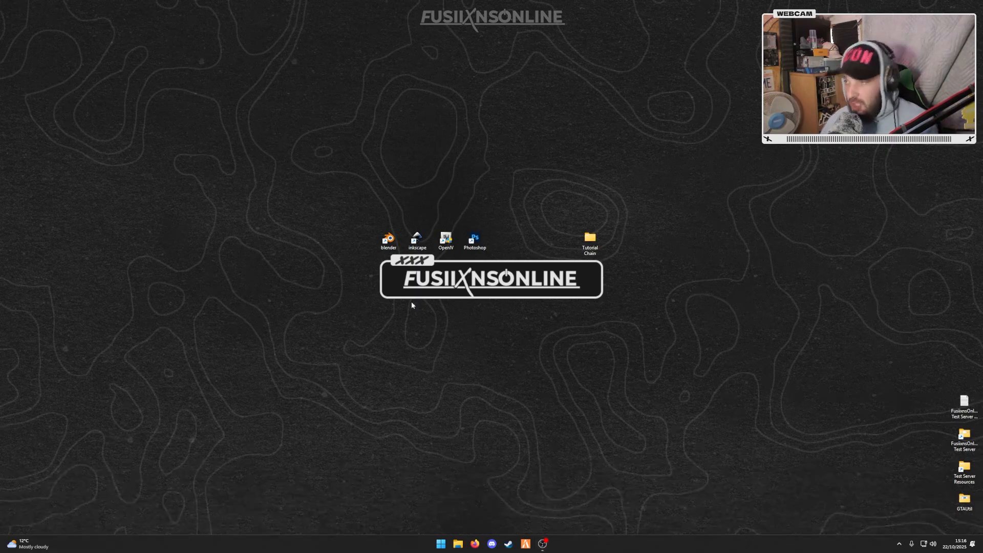
double_click(388, 239)
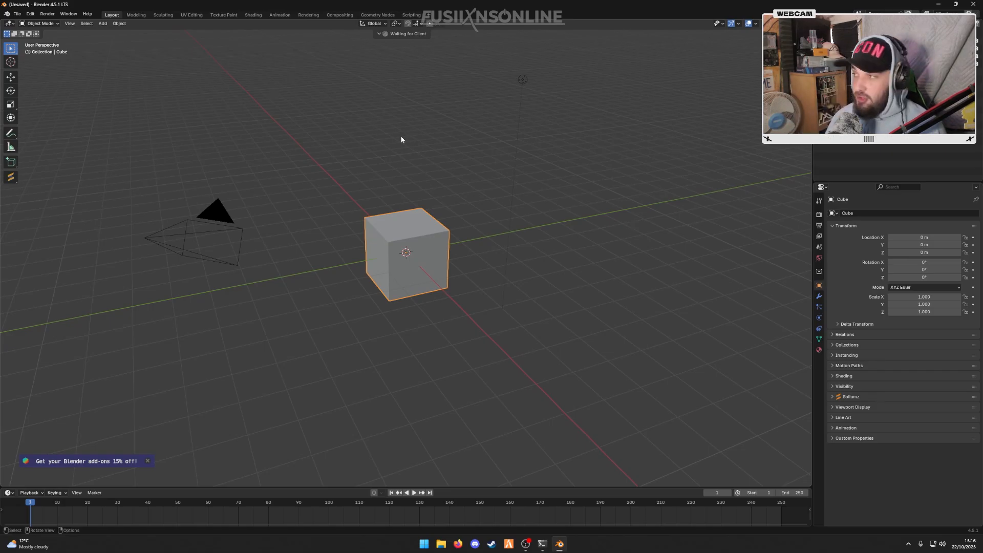
key(a)
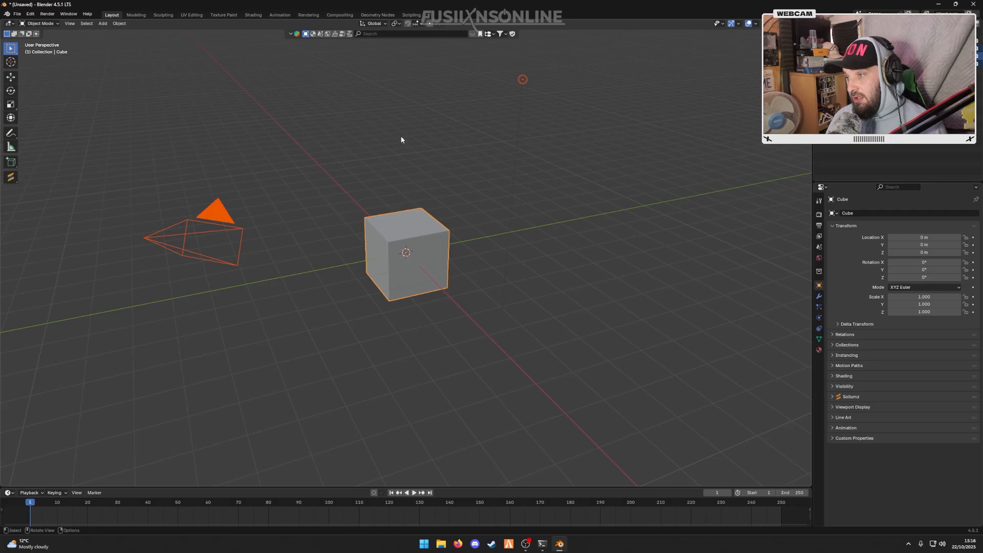
key(alt+a)
key(a)
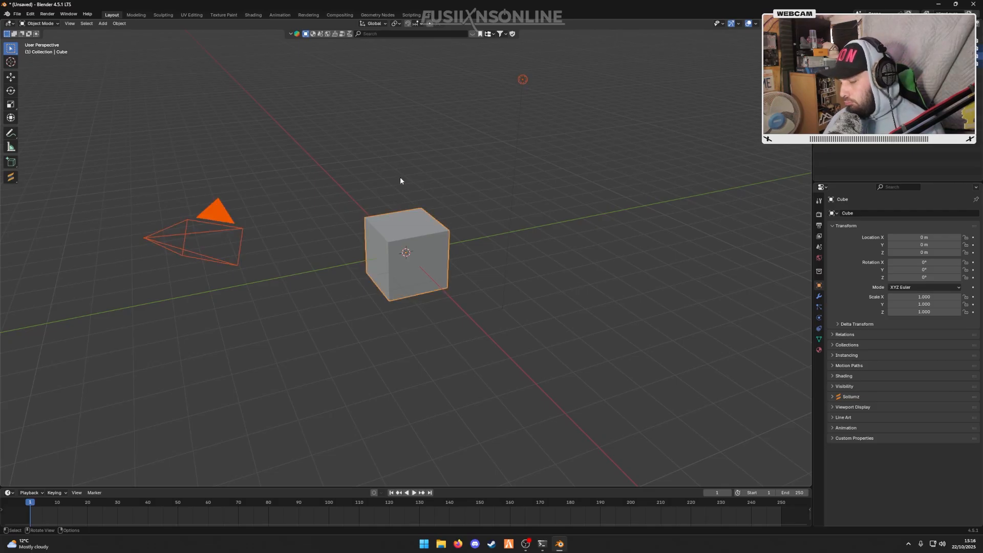
key(Delete)
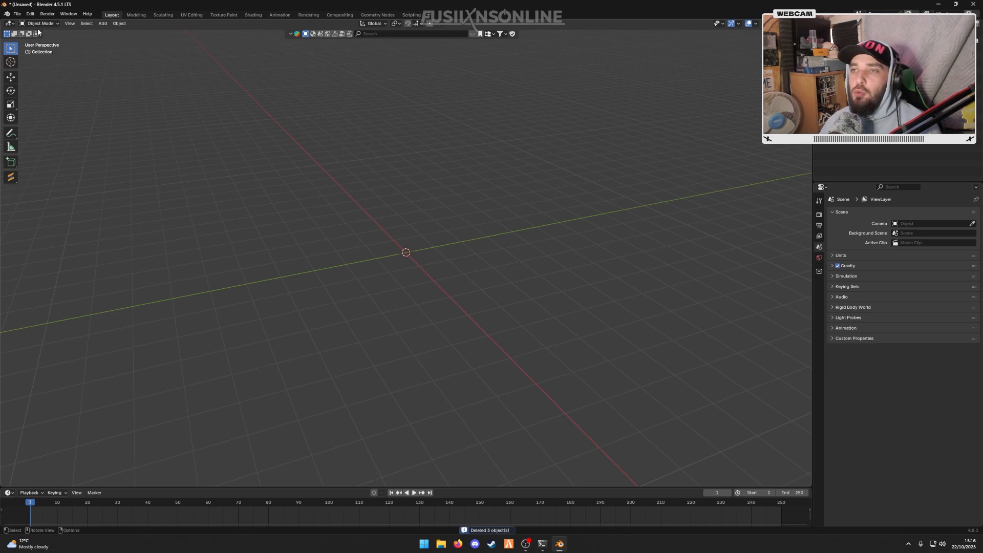
Import 1.svg, 2.svg and 3.svg together from the Text folder inside Tutorial Chain on the Desktop.
click(16, 16)
mouse_move(41, 123)
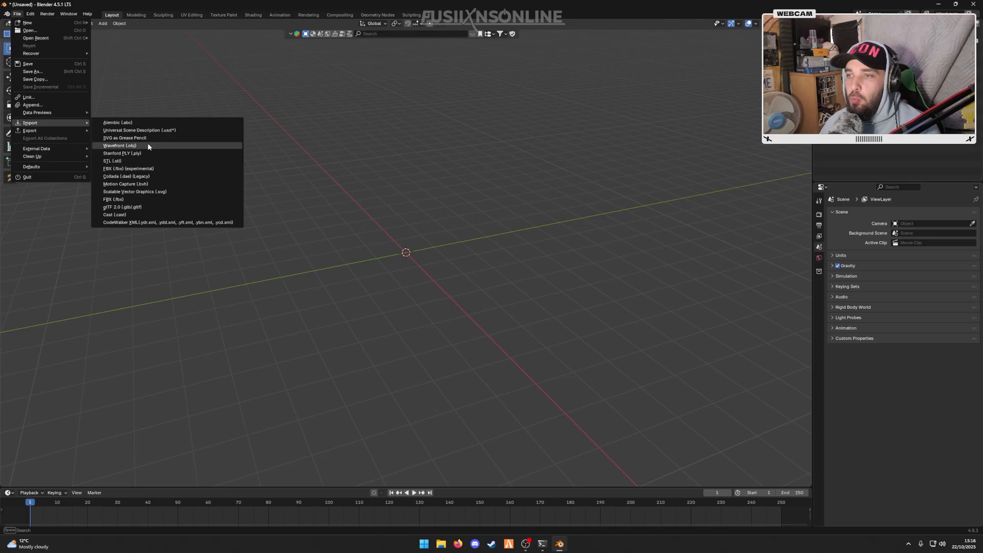
click(169, 193)
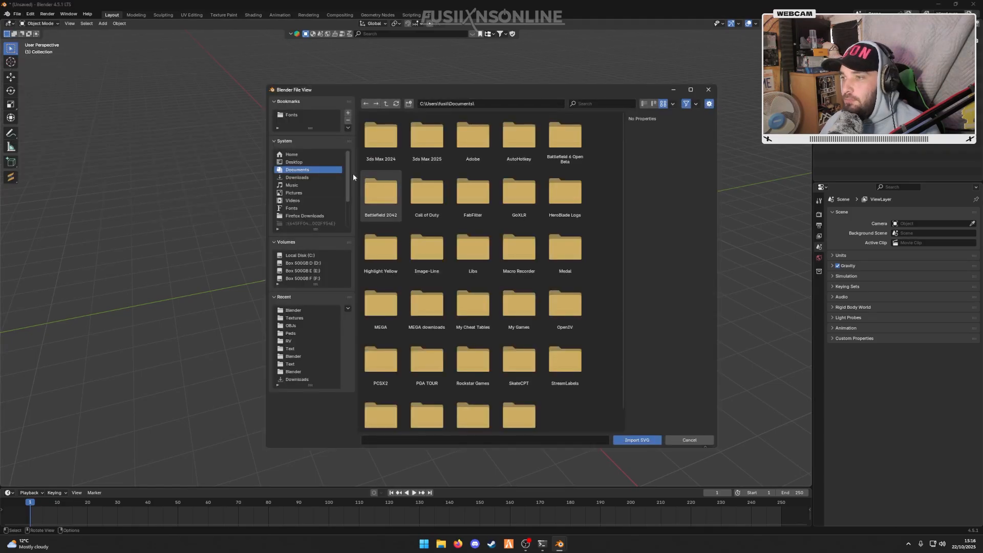
click(294, 162)
click(452, 317)
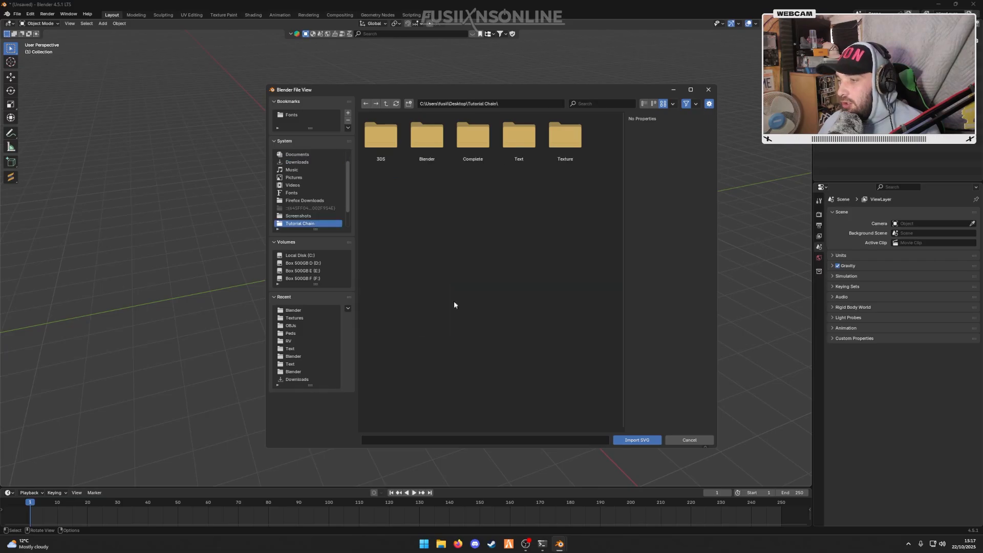
click(523, 148)
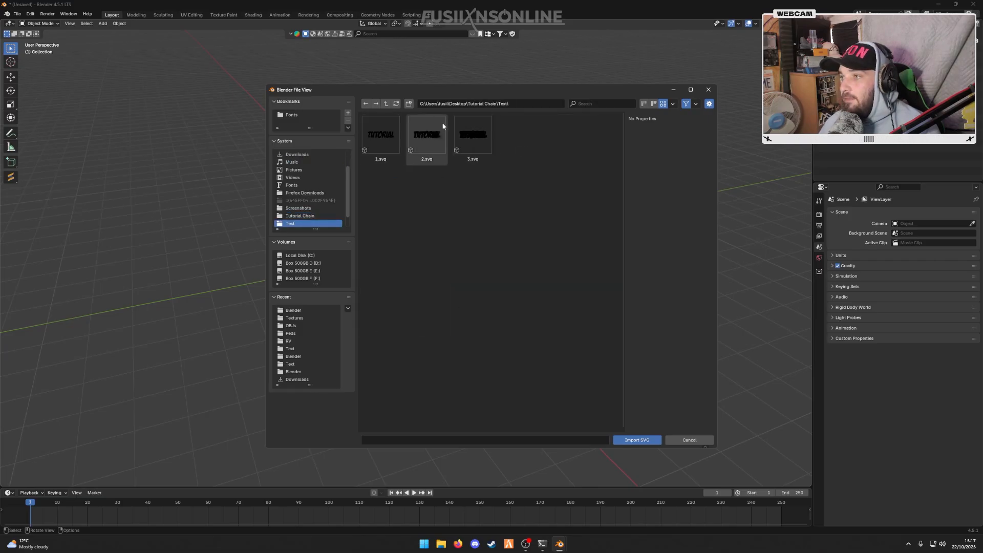
click(394, 154)
drag(374, 184, 499, 149)
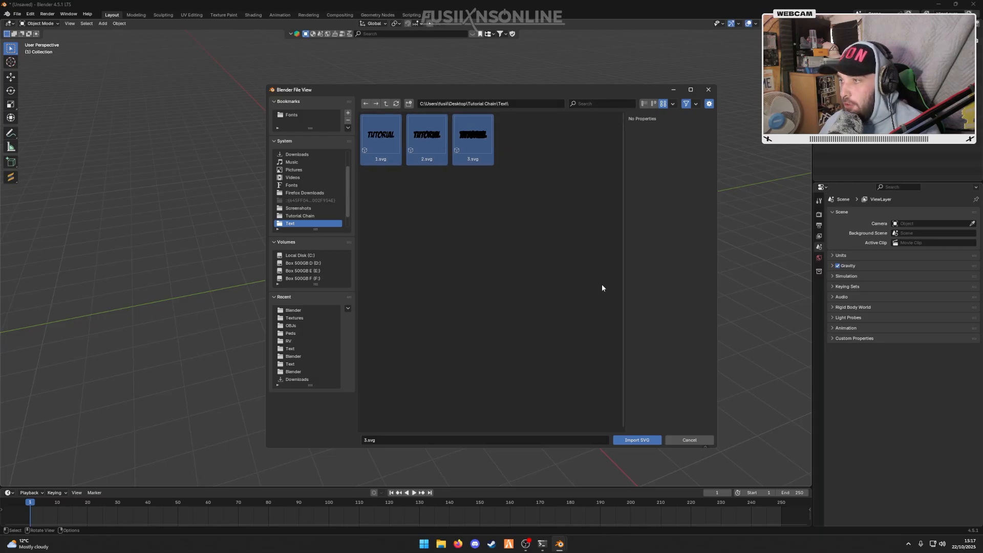
click(639, 440)
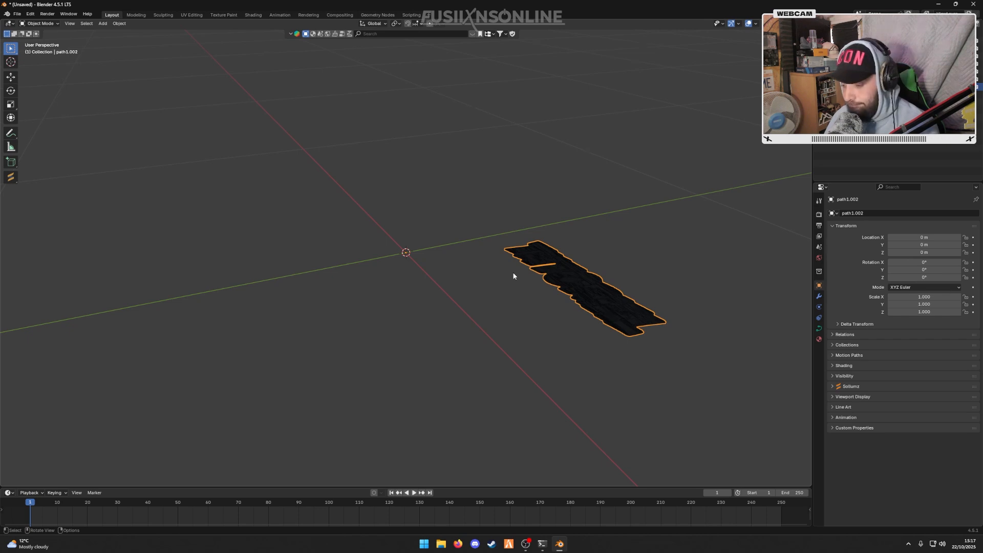
Gather the three imported paths in a single collection named TEXT, without the separate per-file SVG collections.
key(KP_Decimal)
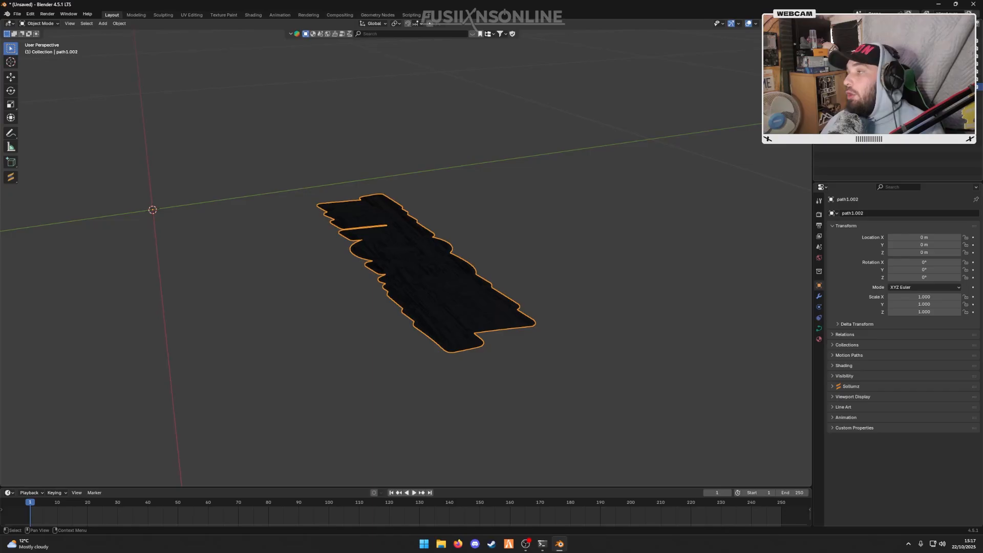
ctrl+click(850, 71)
ctrl+click(850, 56)
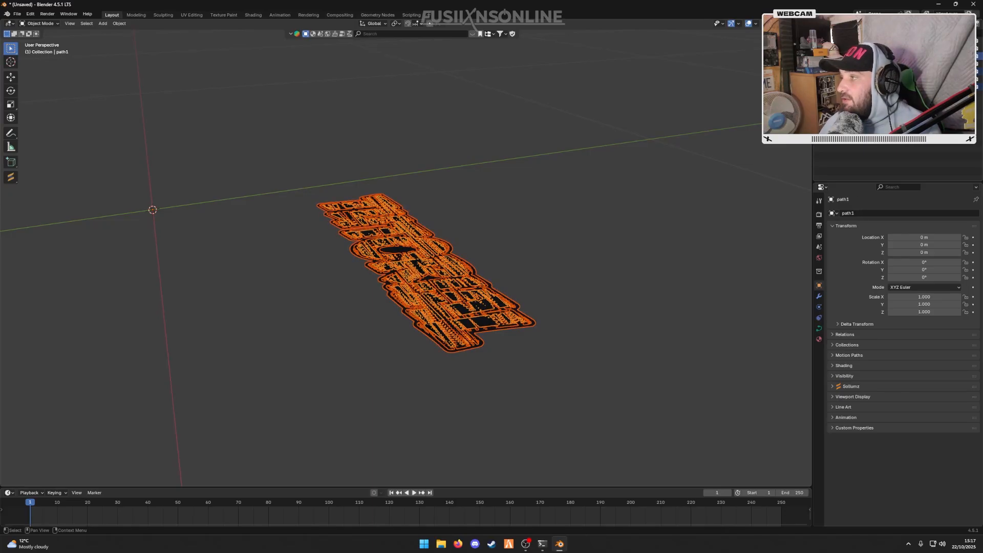
click(850, 33)
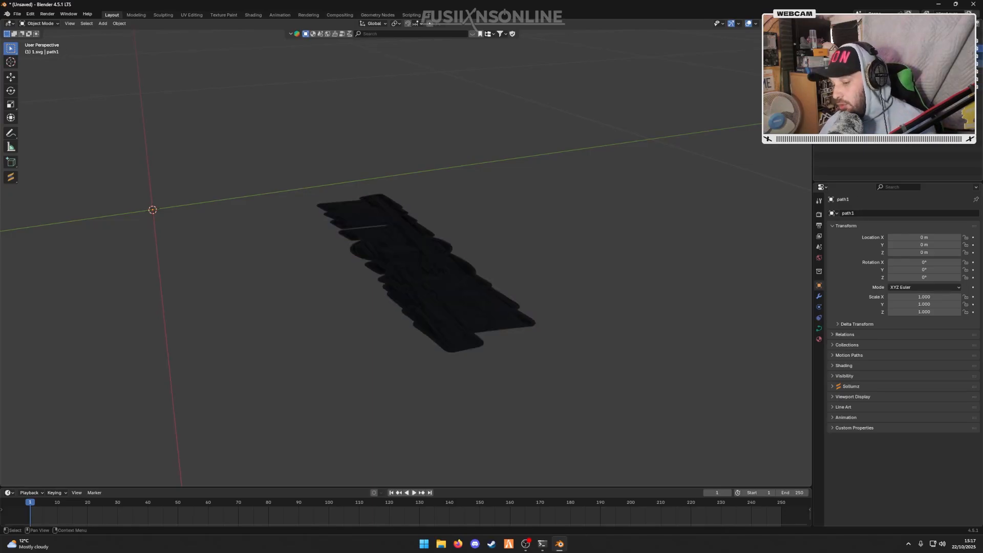
click(850, 63)
shift+click(850, 48)
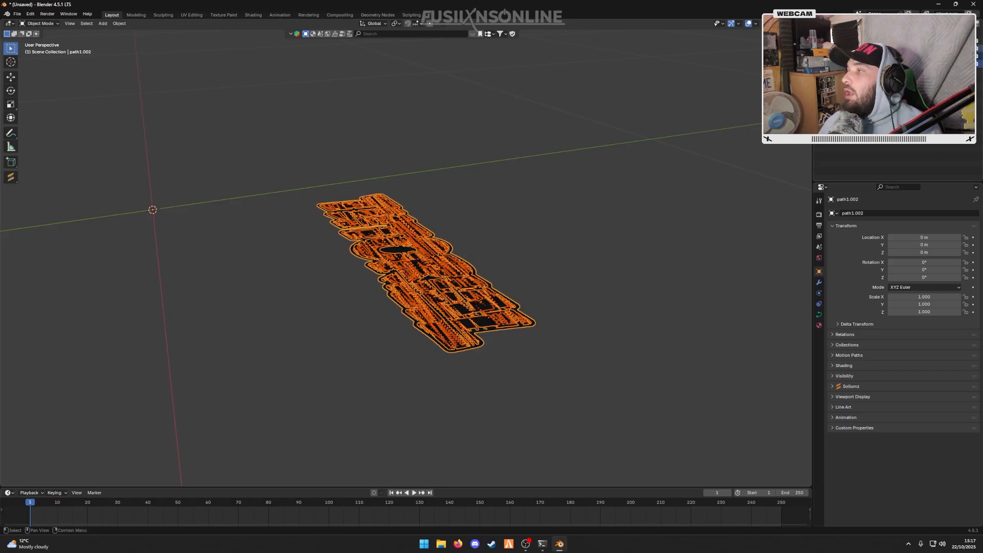
double_click(849, 40)
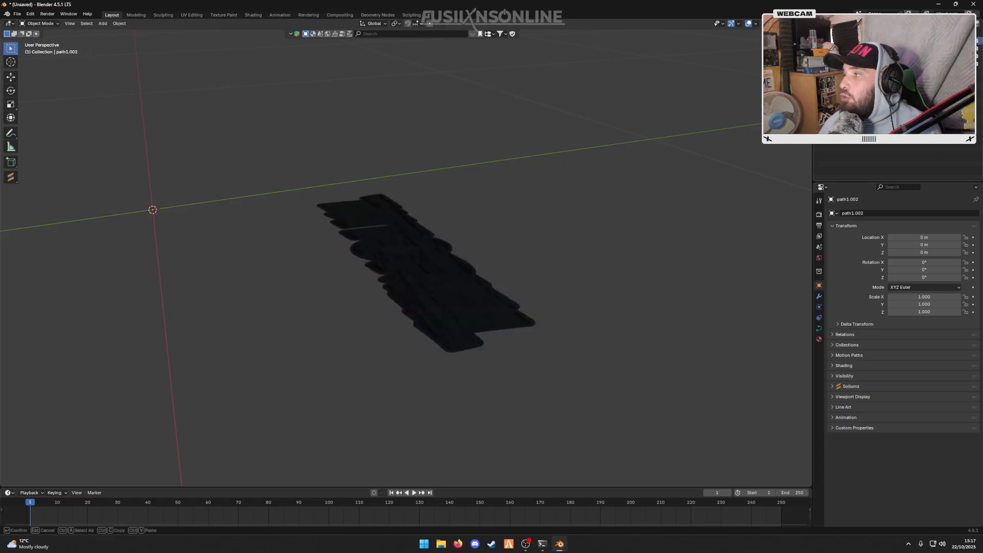
key(Return)
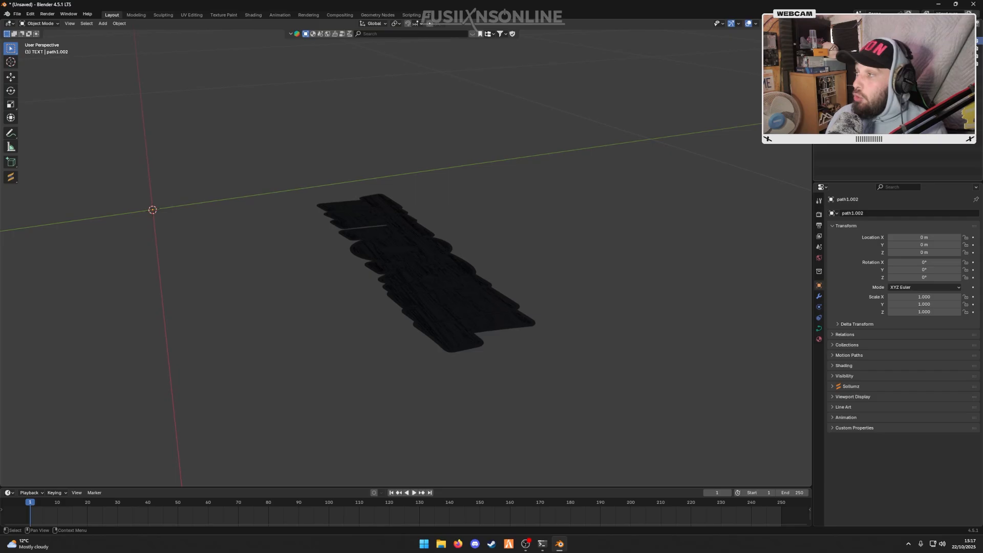
Hide the two wider outline paths and select the inner TUTORIAL lettering.
click(969, 48)
click(968, 56)
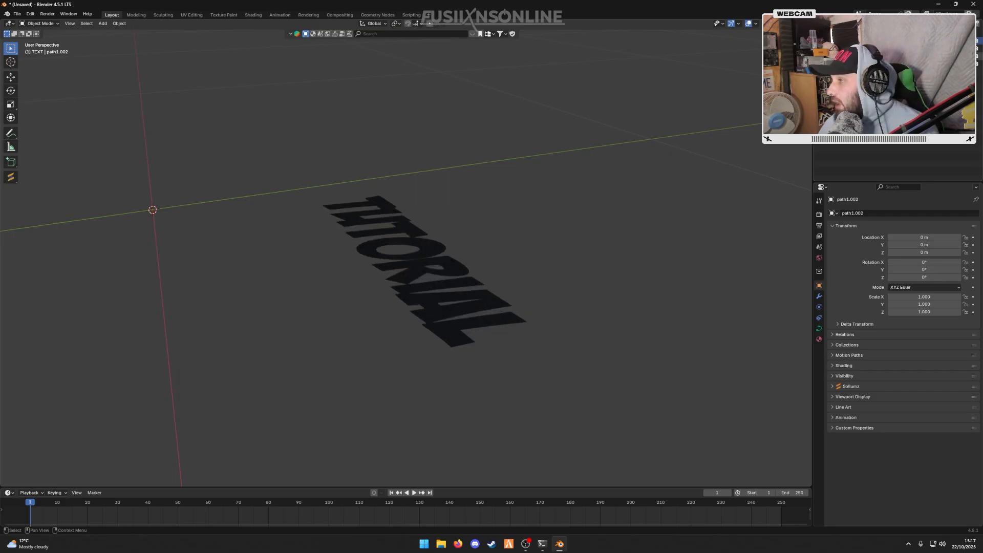
click(461, 312)
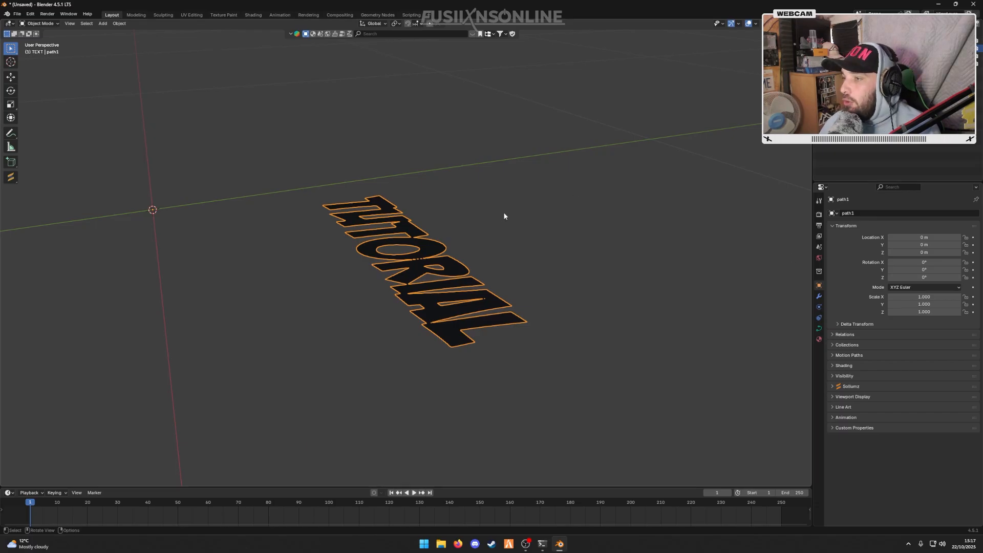
Compare the two wider outline paths with the inner lettering by temporarily showing and selecting them.
click(969, 55)
click(969, 64)
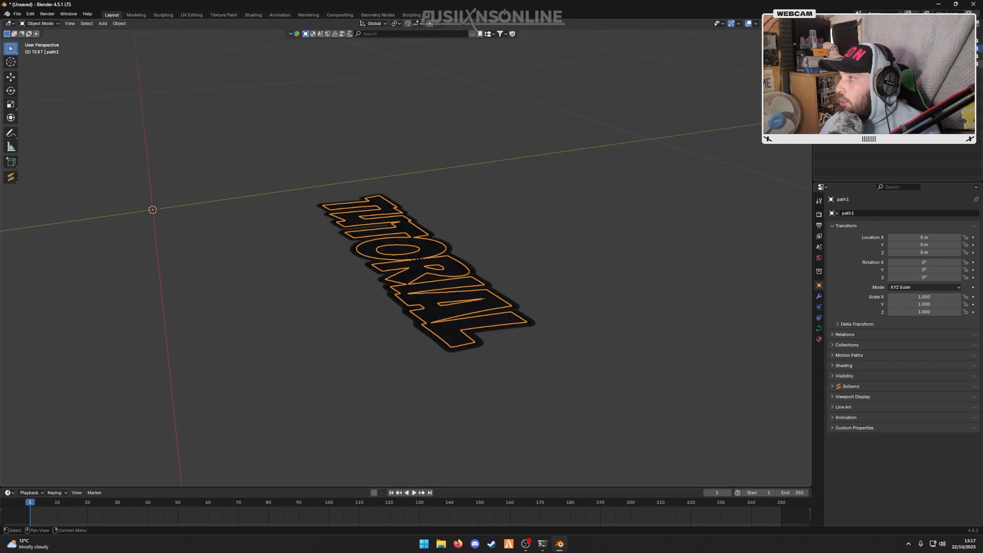
click(860, 56)
click(860, 64)
click(860, 56)
click(860, 63)
click(860, 55)
click(860, 63)
click(968, 63)
click(969, 55)
Extrude the inner lettering curve path1 by 0.01 m in its geometry properties.
click(860, 48)
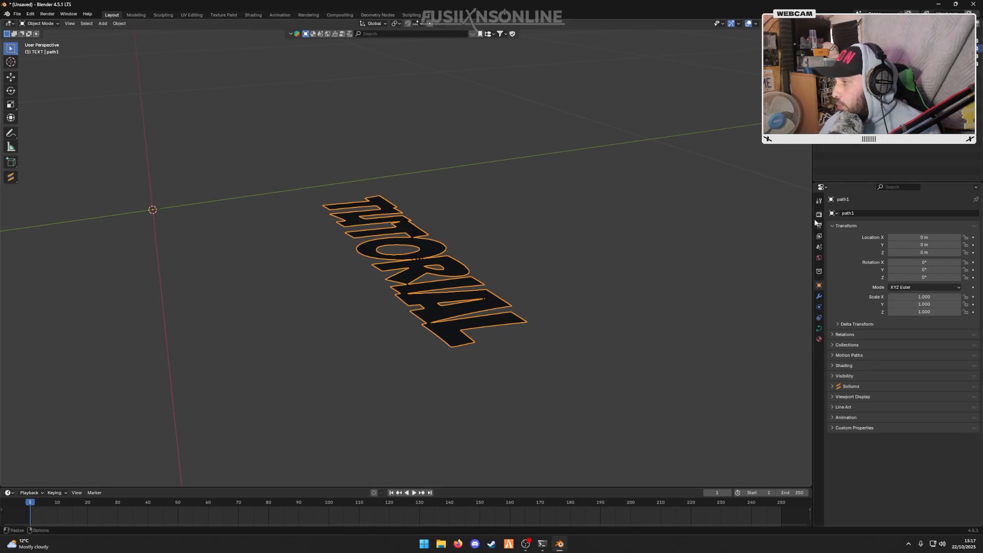
click(818, 329)
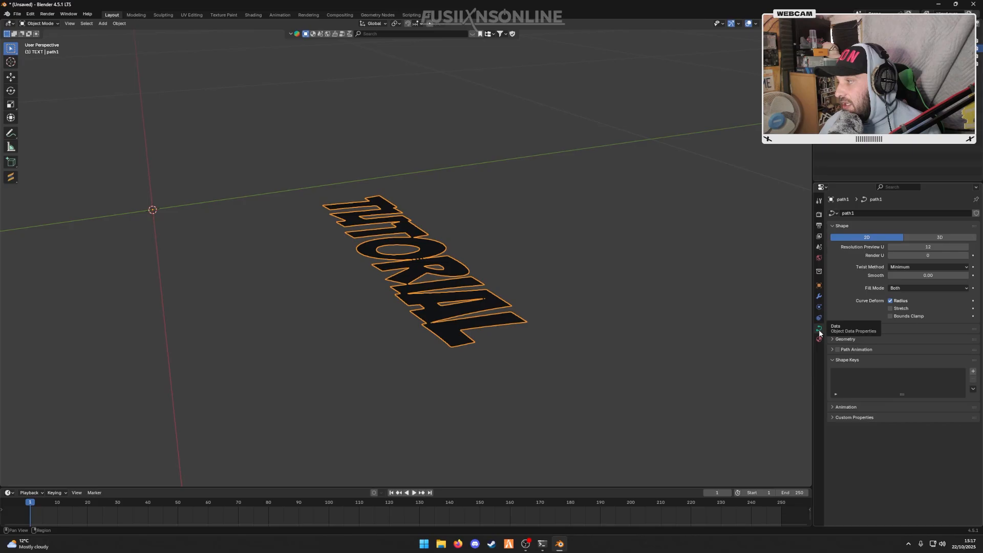
click(834, 339)
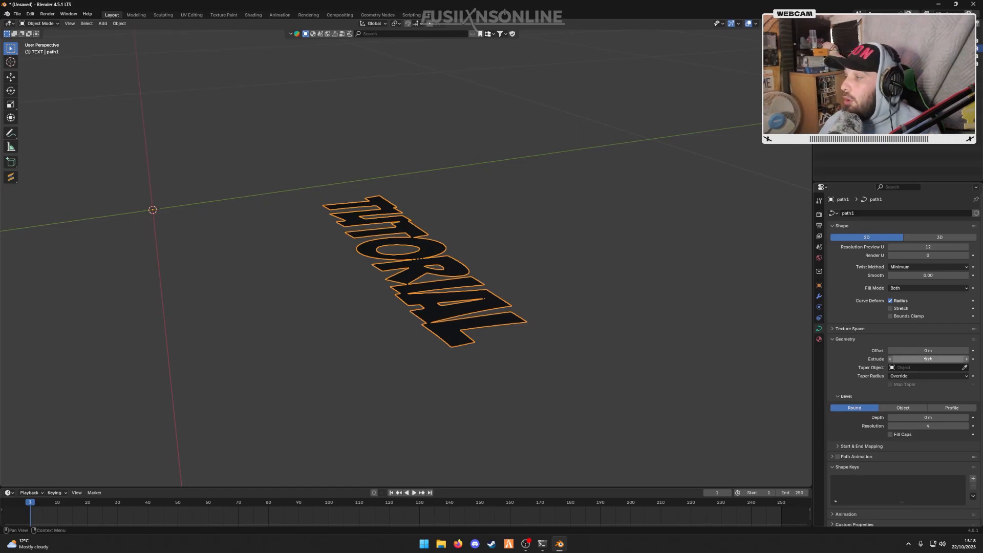
drag(922, 359, 947, 359)
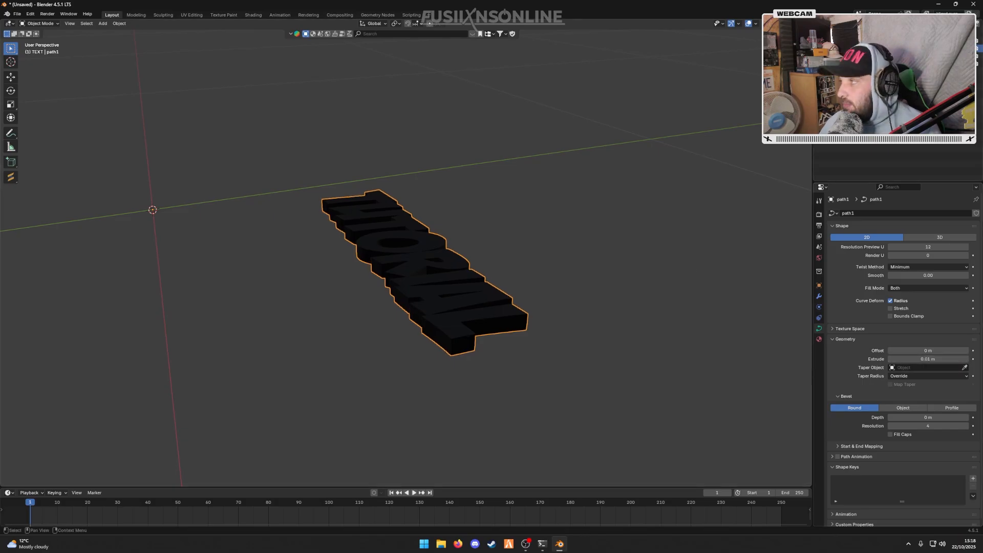
Hide the inner lettering, show the middle outline path1.001, and set its Extrude to 0.02 m.
click(969, 48)
click(865, 55)
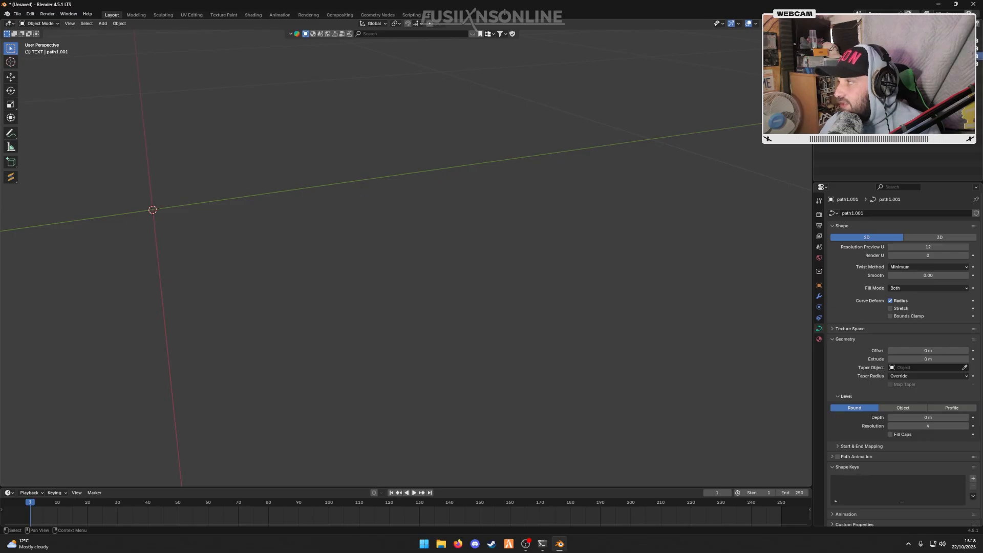
click(969, 55)
click(865, 56)
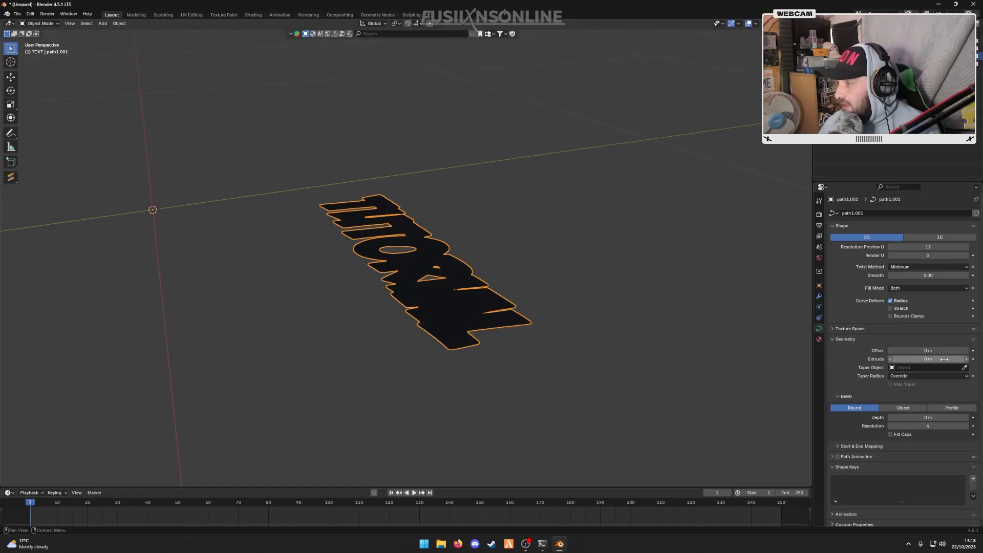
drag(923, 360, 937, 360)
click(694, 283)
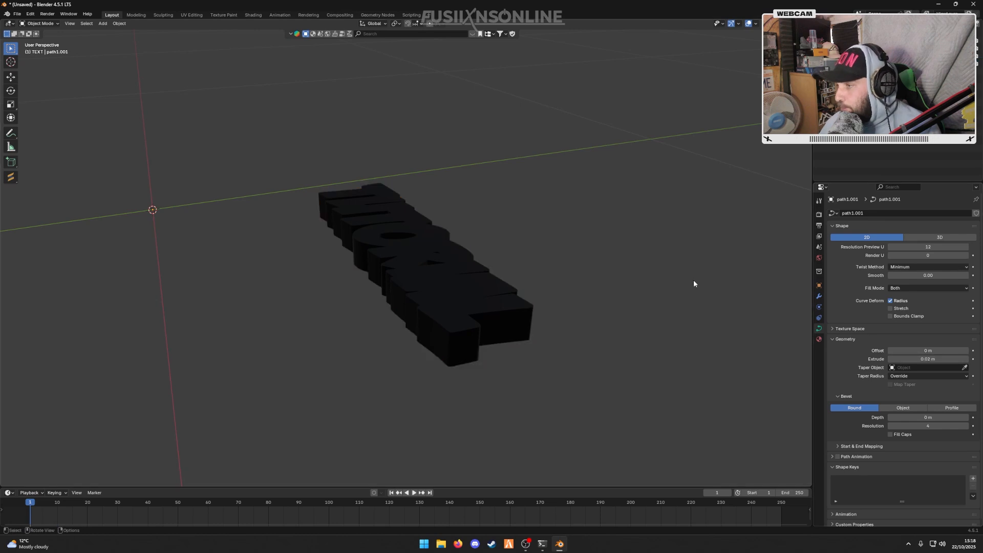
Hide the middle outline, show the widest outline path1.002, and set its Extrude to 0.02 m.
click(969, 56)
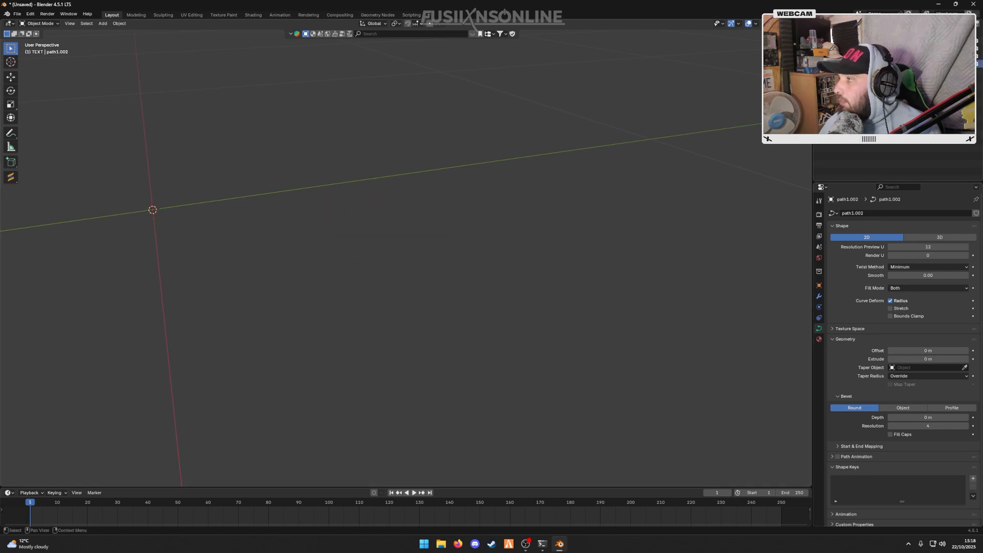
click(969, 56)
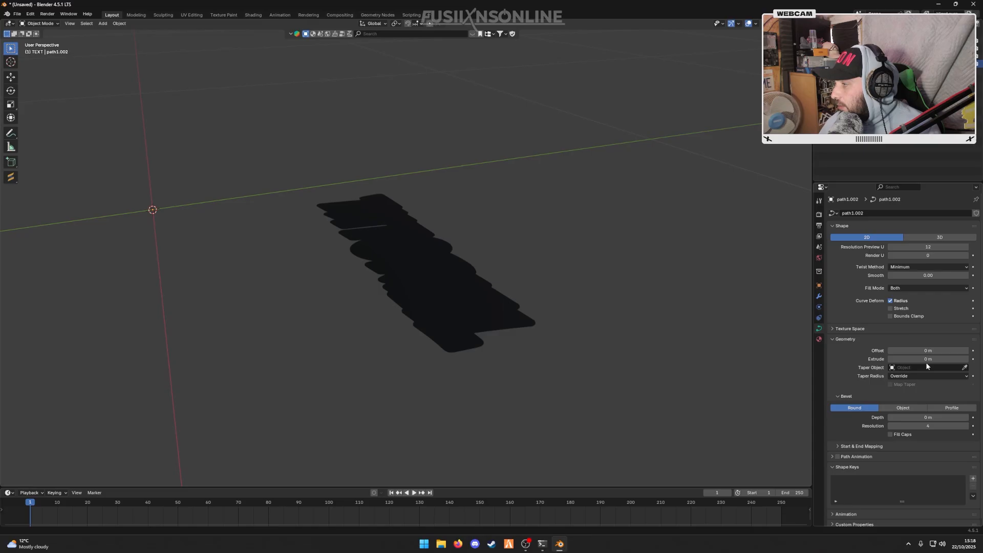
drag(914, 358, 950, 359)
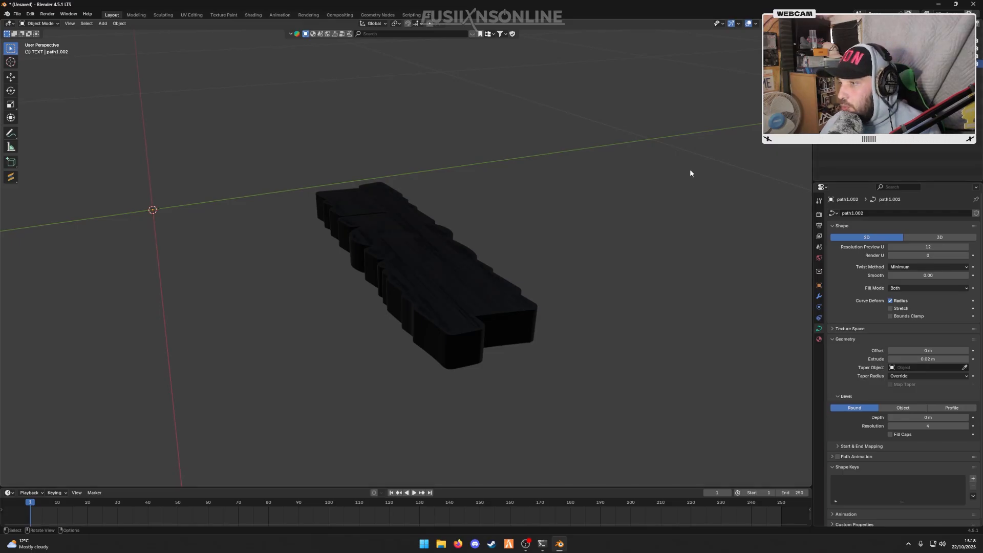
click(386, 288)
click(610, 186)
click(410, 226)
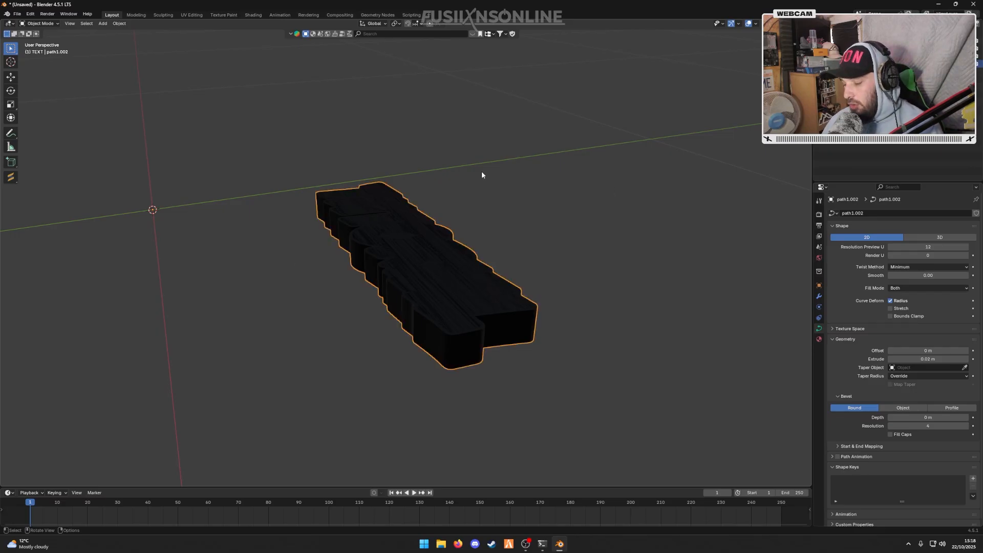
Move the inner lettering path1 and middle outline path1.001 together up along Z, above the widest outline.
key(KP_3)
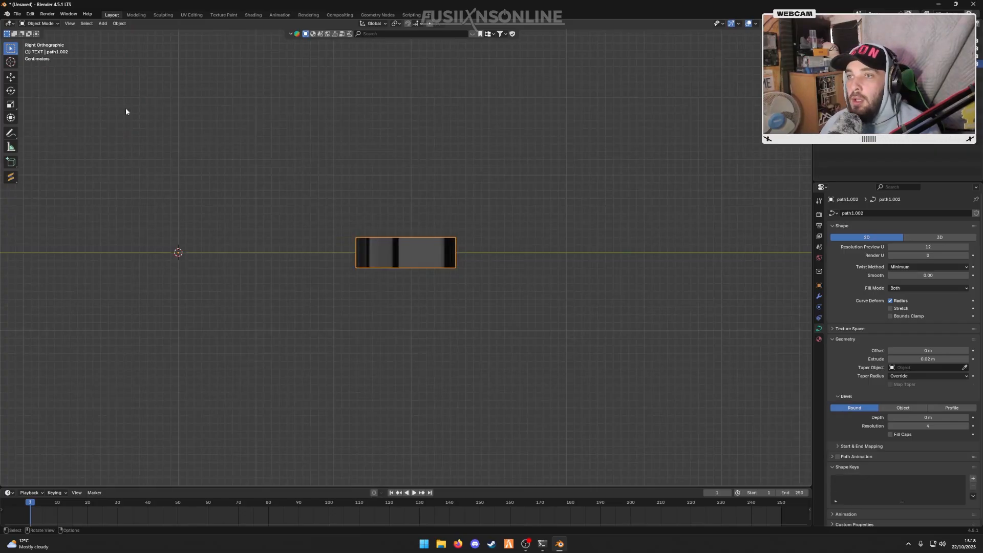
click(860, 56)
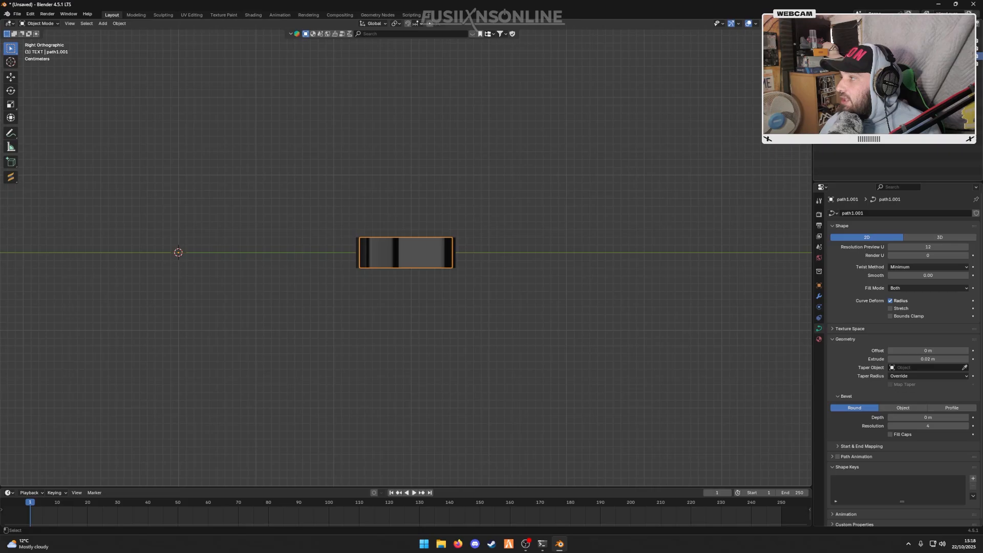
ctrl+click(860, 48)
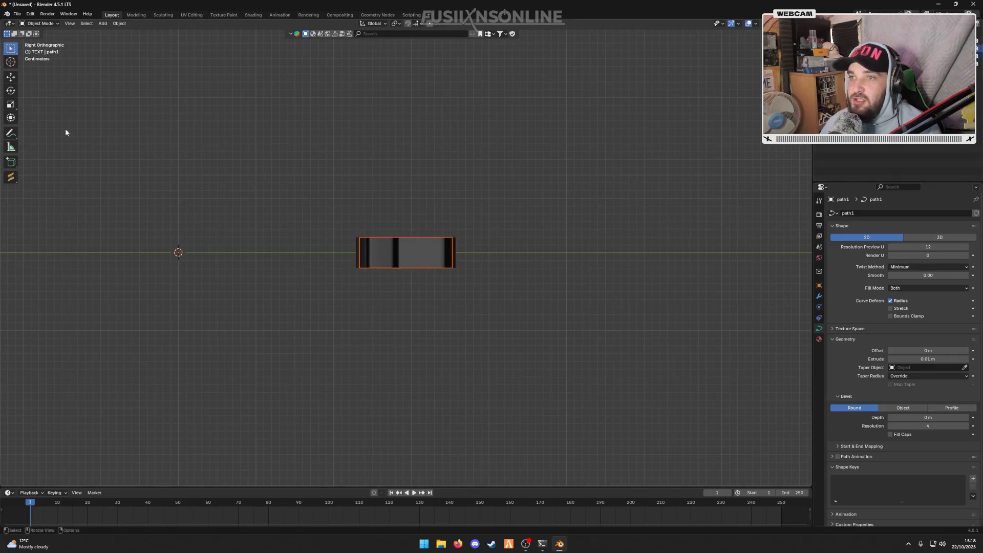
click(10, 77)
drag(179, 225, 222, 217)
middle_drag(323, 208, 335, 227)
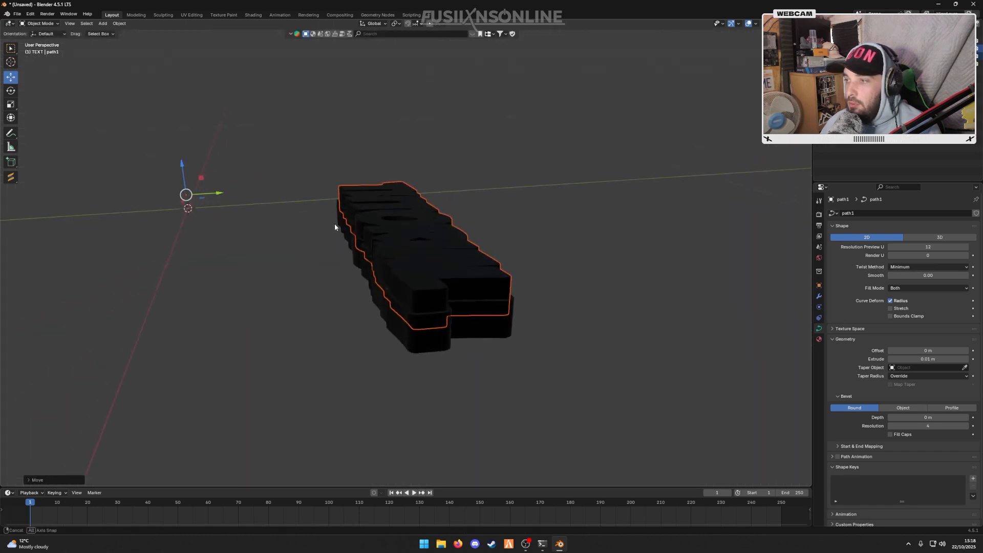
Undo the last move of the inner lettering path1 and check the stacking of the three layers.
click(524, 205)
key(ctrl+z)
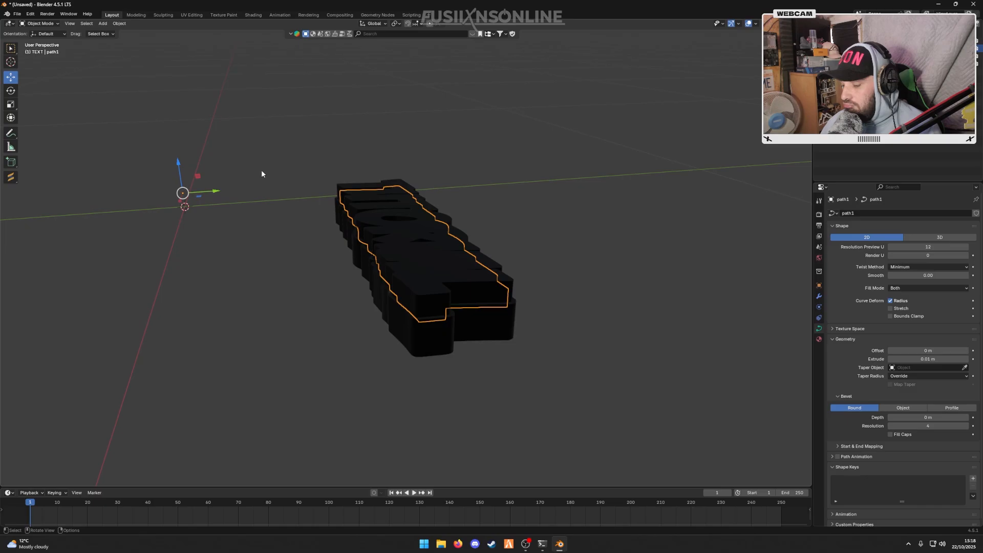
key(KP_3)
middle_drag(180, 185, 407, 255)
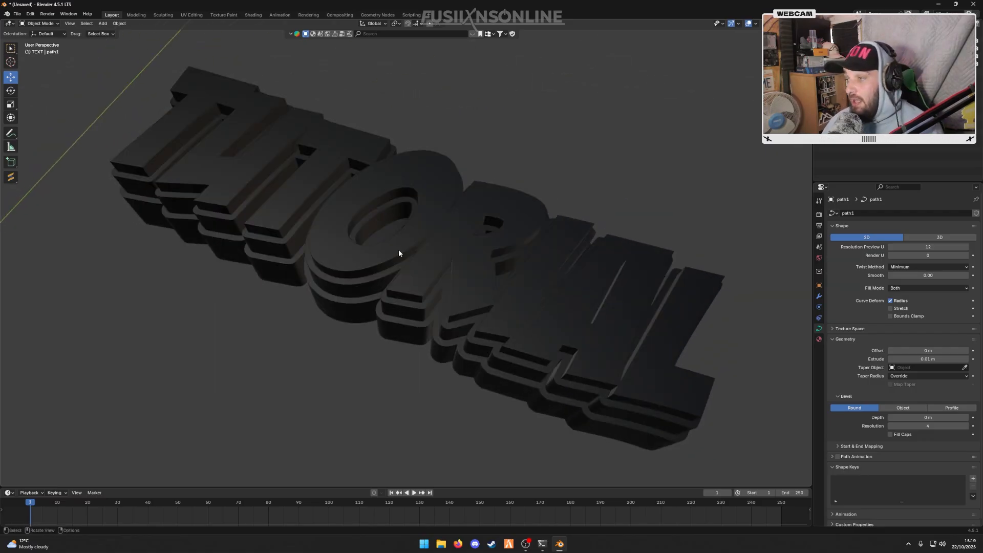
scroll(408, 254, down, 3)
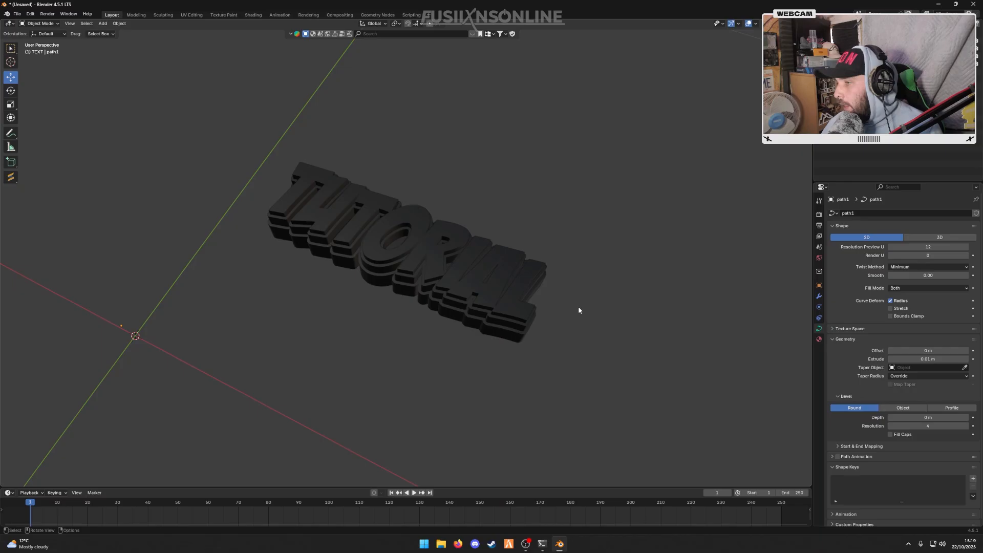
middle_drag(579, 309, 748, 252)
Remove the imported SVG material slots from the inner lettering path1, middle outline path1.001 and widest outline path1.002.
key(a)
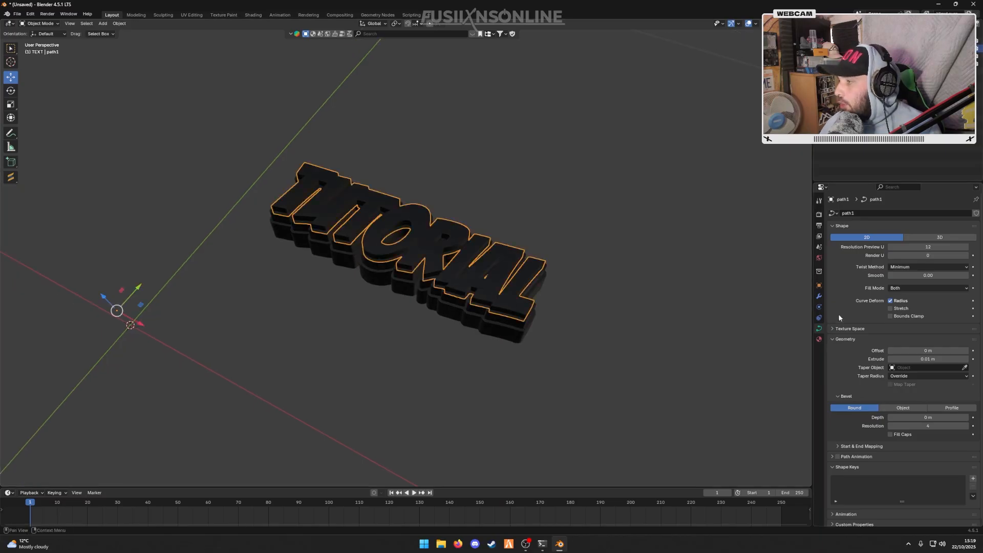
click(829, 334)
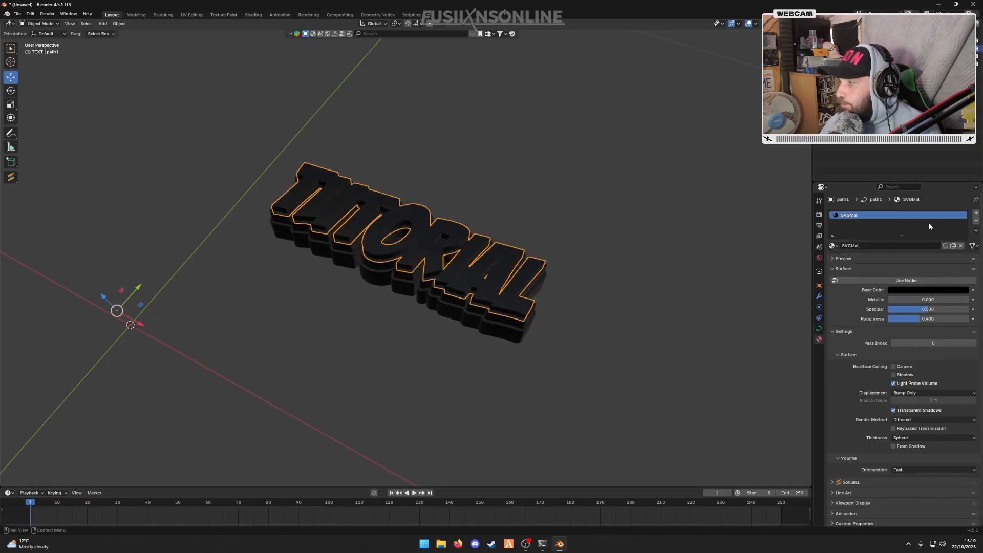
click(976, 221)
click(901, 56)
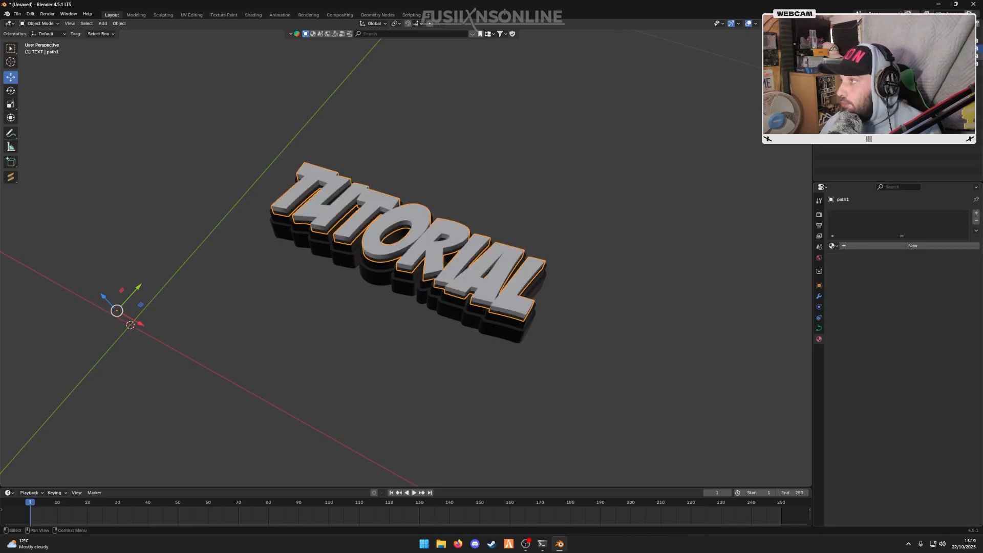
click(976, 221)
click(900, 68)
click(975, 221)
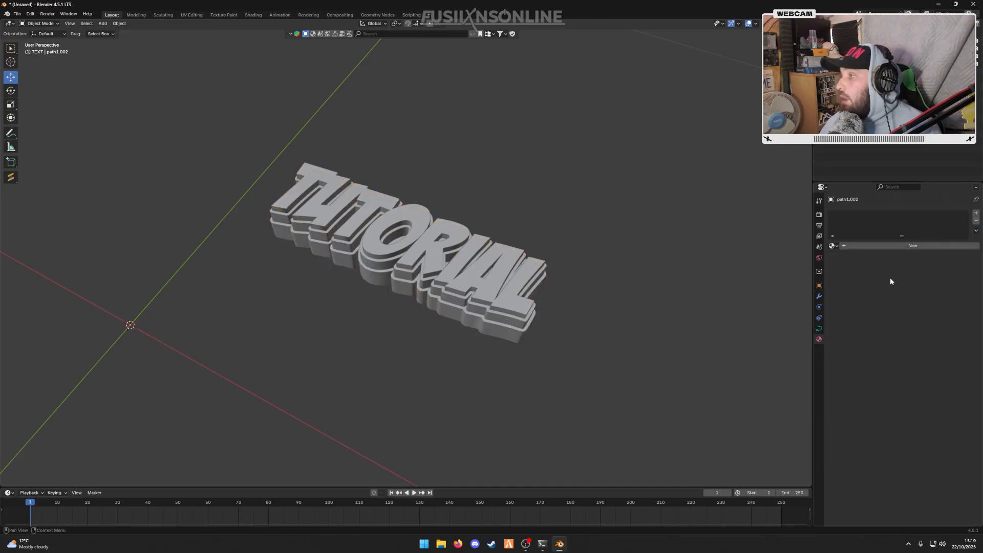
Create a new material on the inner lettering path1 with an Image Texture as its Base Color.
click(901, 46)
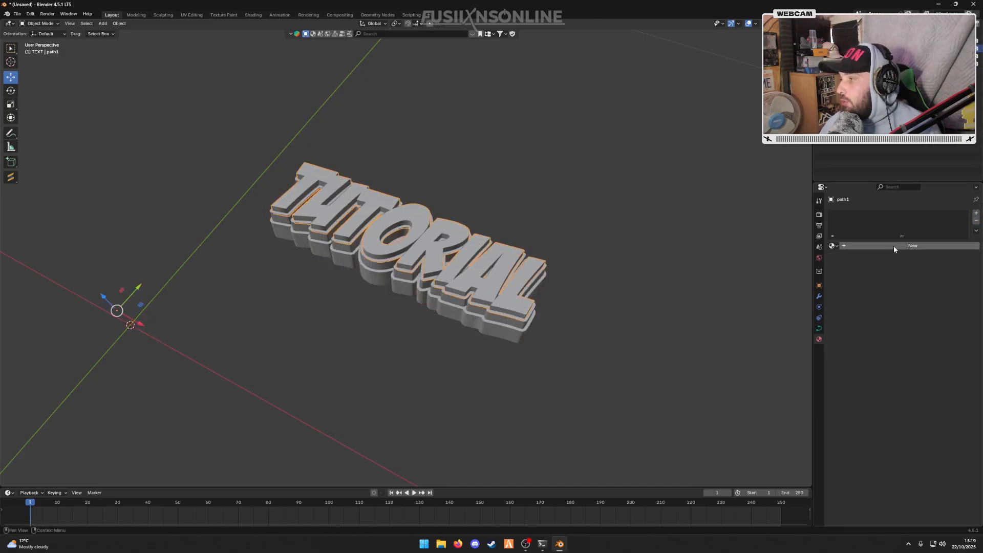
click(893, 246)
click(891, 294)
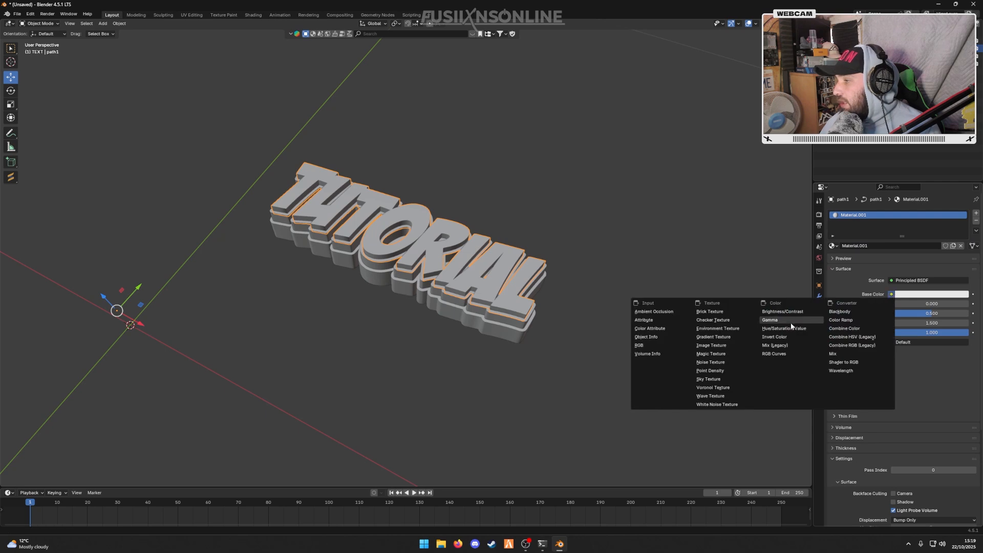
click(726, 345)
Load Tutorial Texture.png from the Desktop folder Tutorial Chain\Texture as the material's base color image.
click(946, 304)
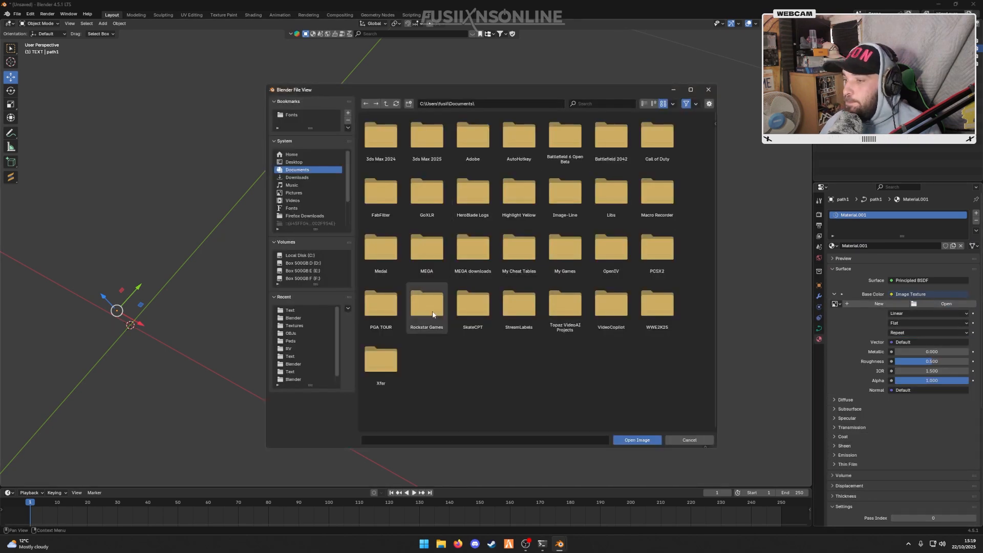
click(294, 162)
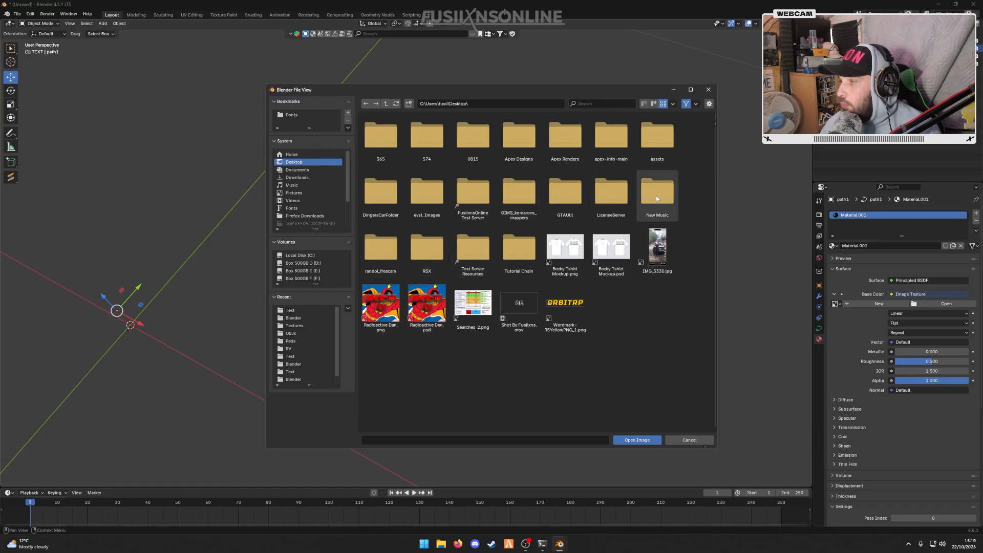
double_click(518, 251)
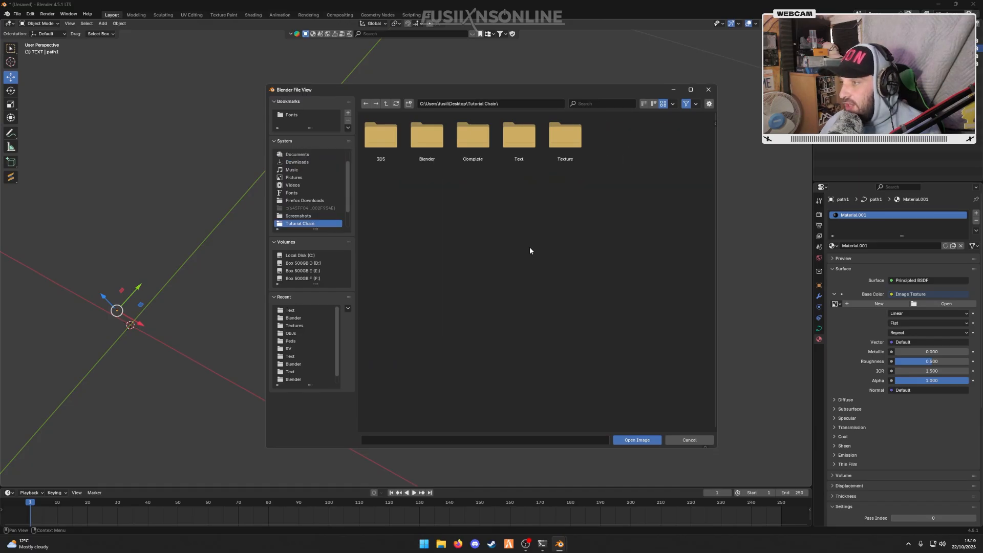
double_click(566, 136)
click(427, 146)
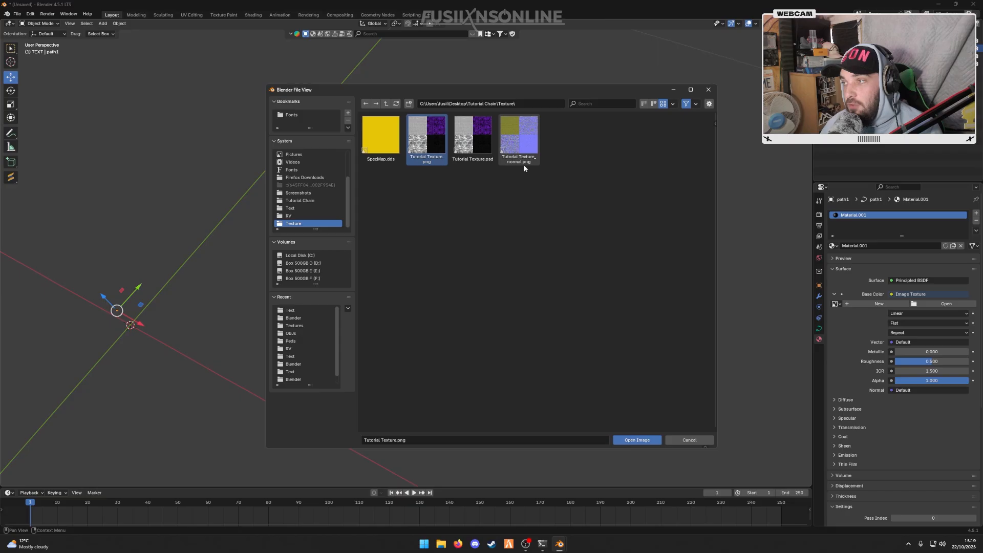
click(636, 439)
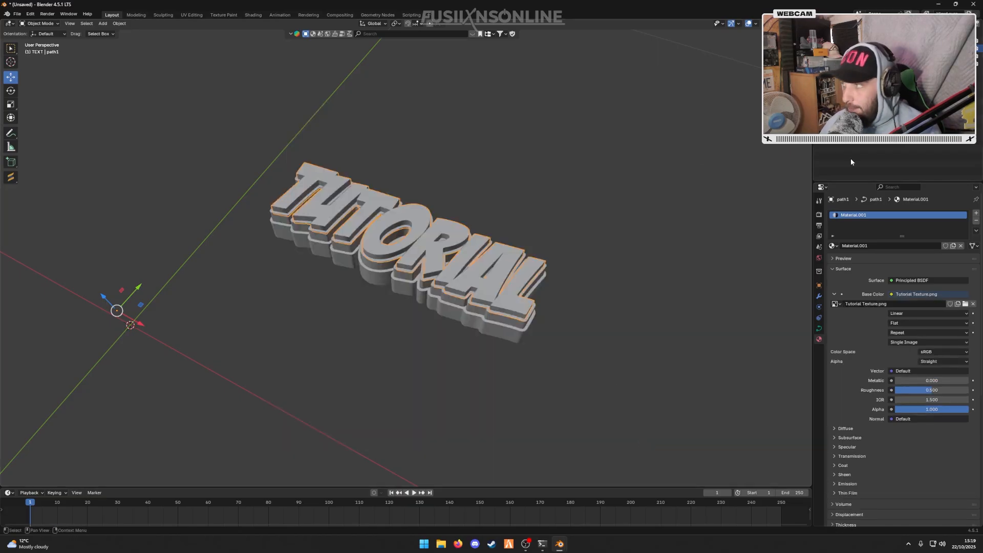
Assign the existing Material.001 to the middle outline path1.001 and the widest outline path1.002.
click(861, 145)
click(861, 56)
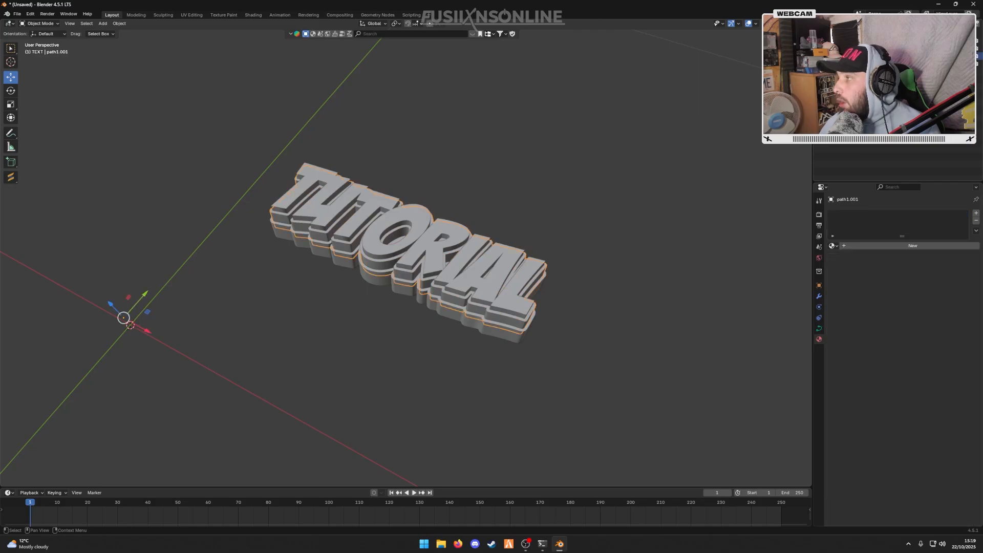
click(832, 247)
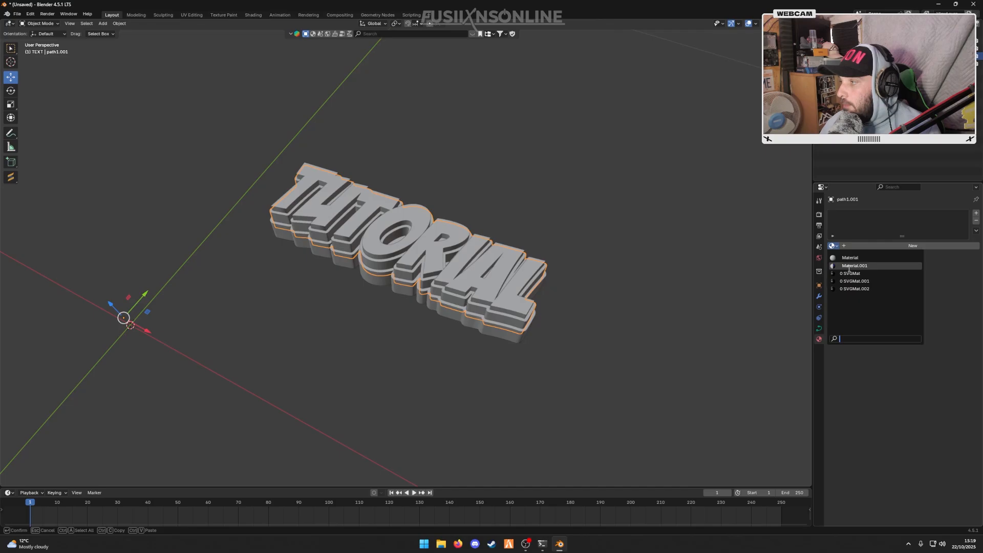
click(871, 267)
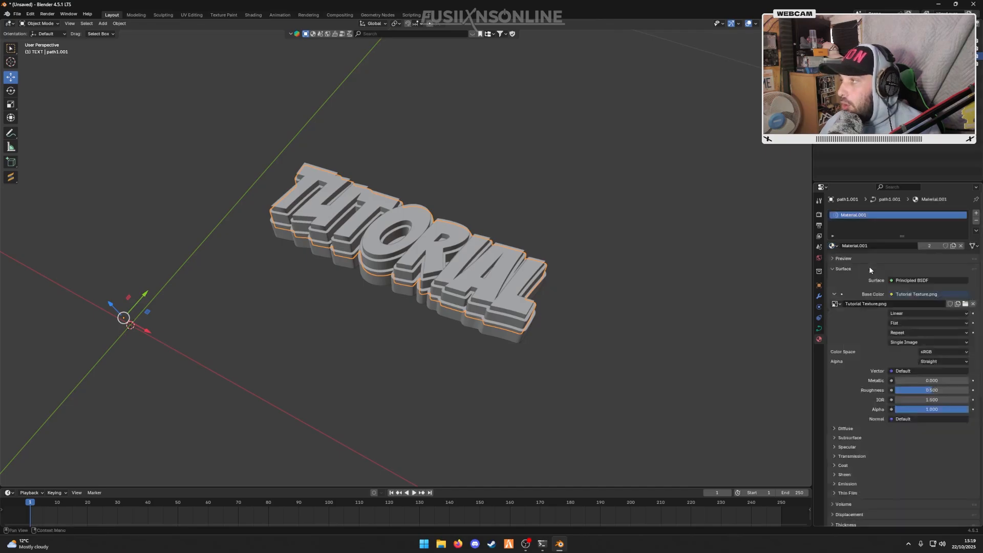
click(861, 64)
click(832, 245)
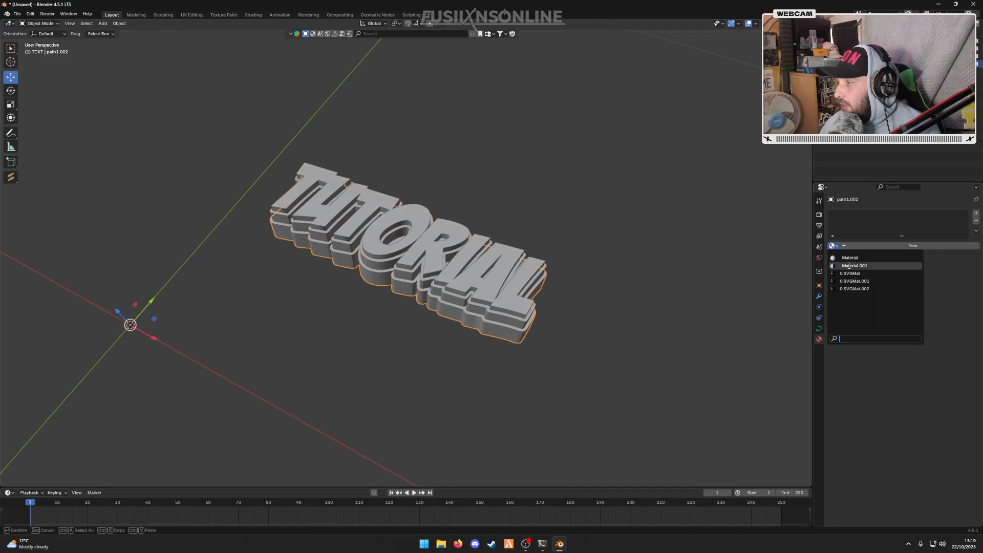
click(870, 267)
Select all three lettering layers together and convert them from curves to meshes.
click(860, 48)
click(484, 185)
click(425, 254)
click(376, 271)
click(376, 272)
right_click(423, 226)
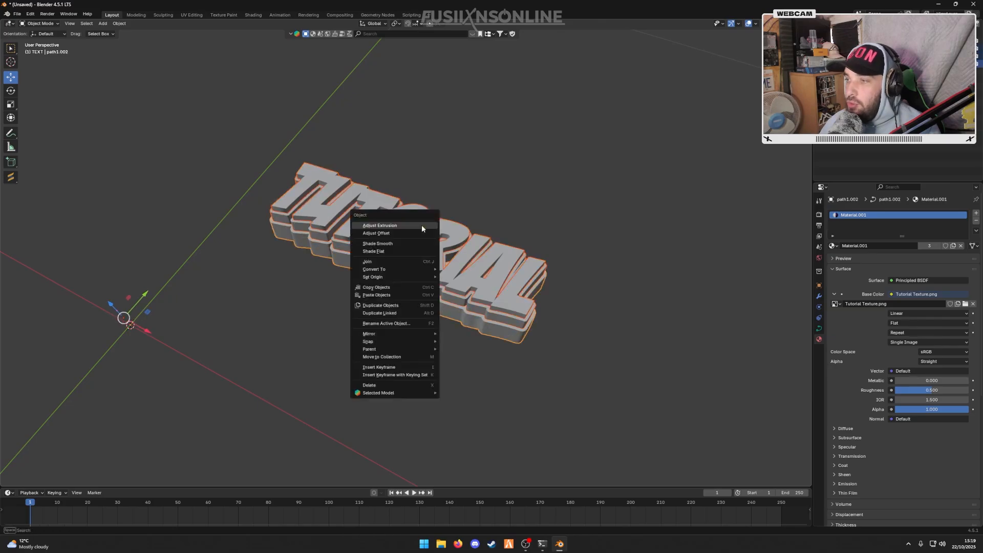
mouse_move(410, 276)
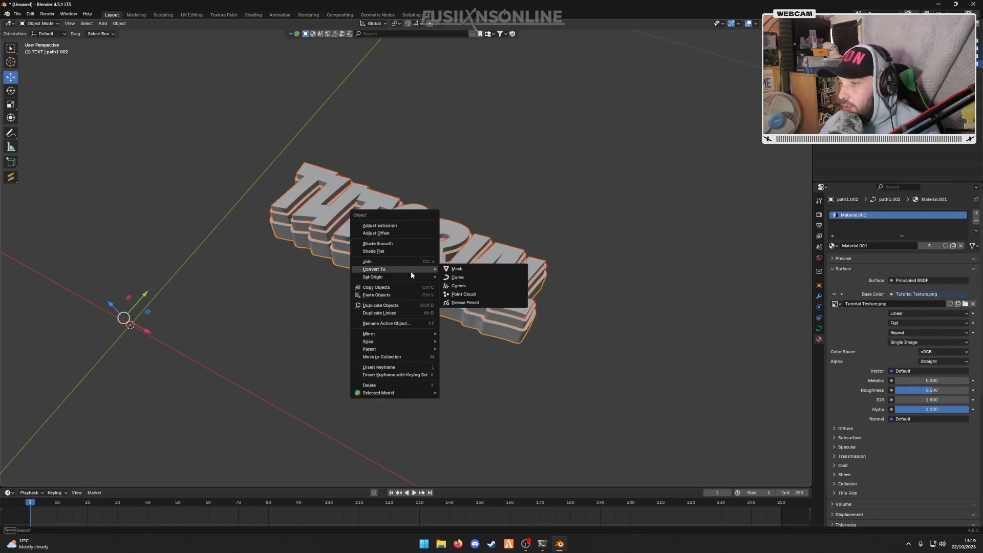
click(455, 268)
Deselect the lettering and set the viewport's solid shading color to Texture.
click(659, 261)
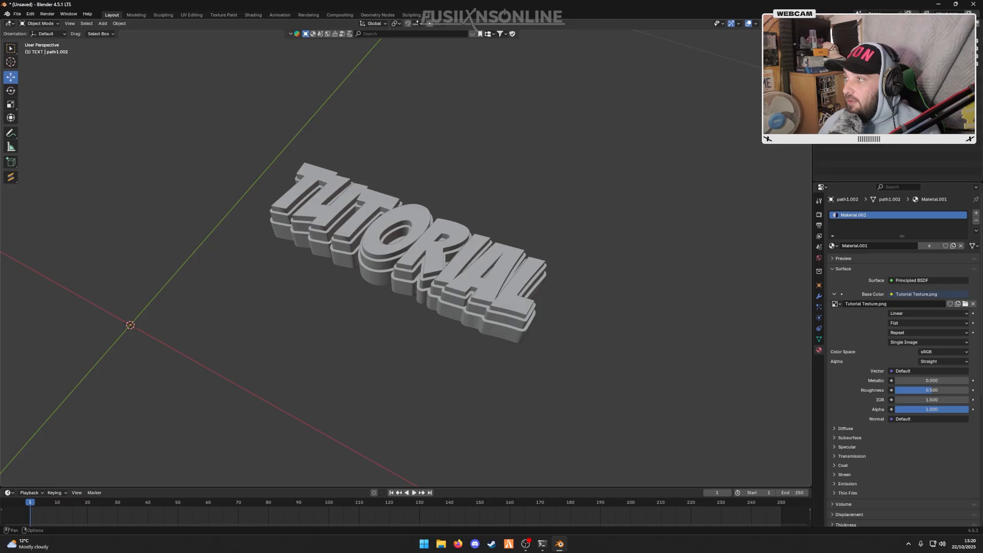
click(756, 23)
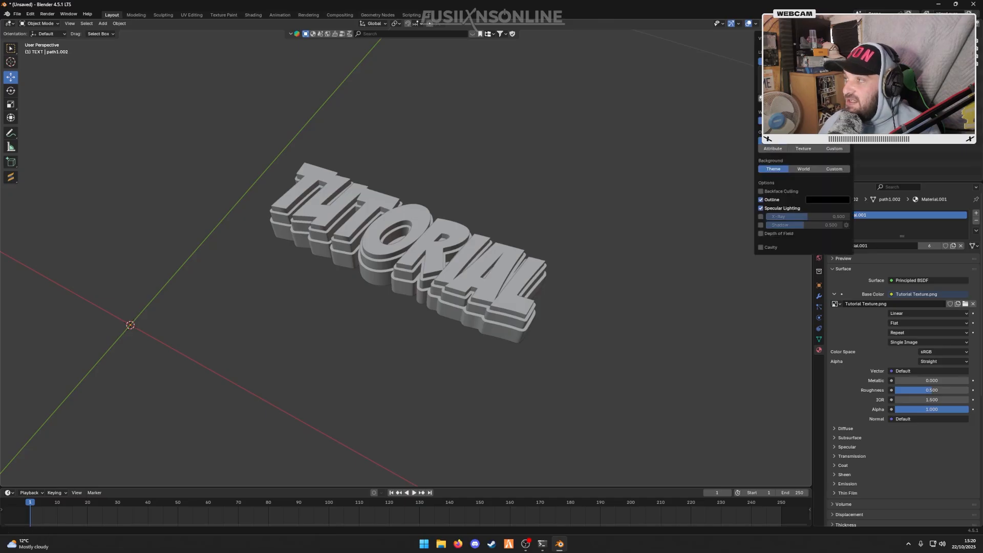
click(803, 148)
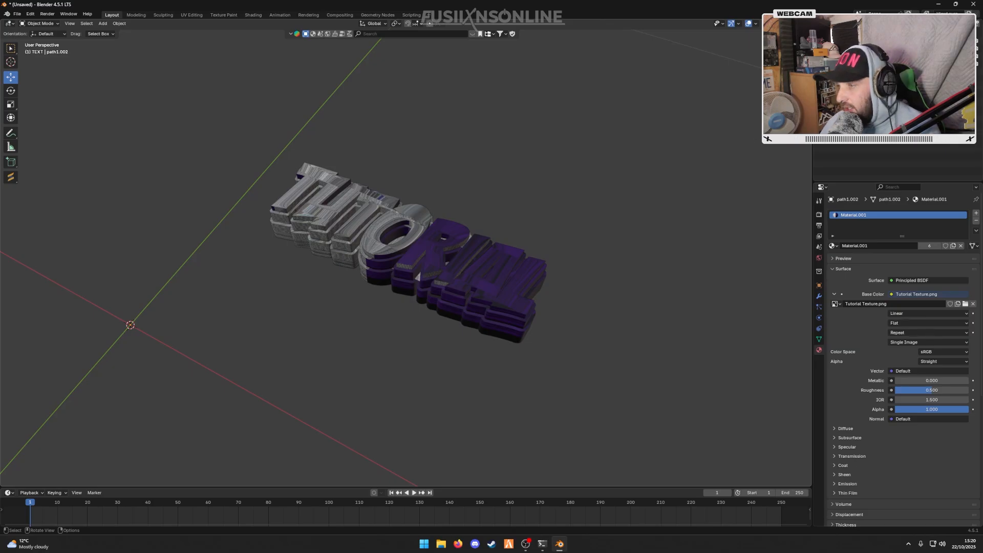
Open the inner lettering path1 in the UV Editing workspace and select all of its geometry.
click(871, 48)
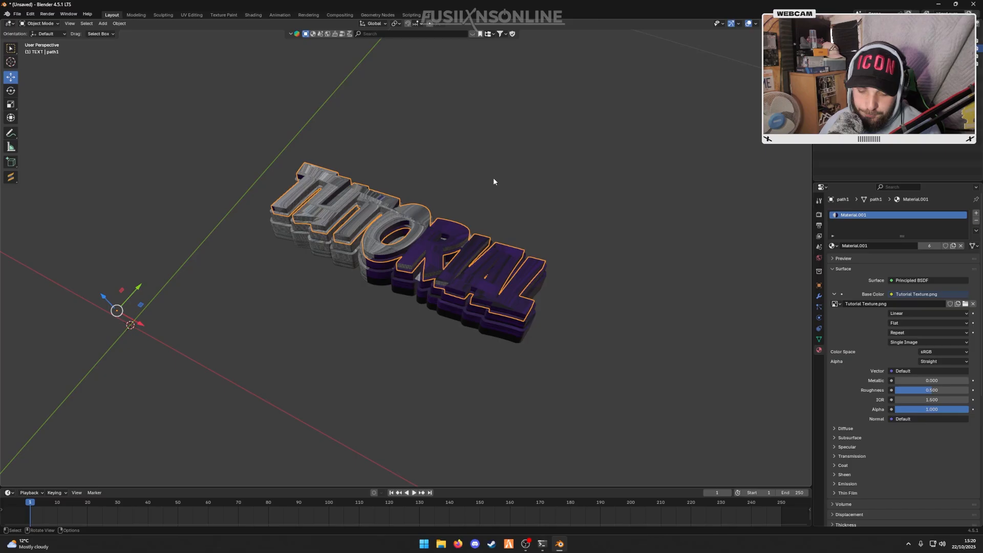
key(Tab)
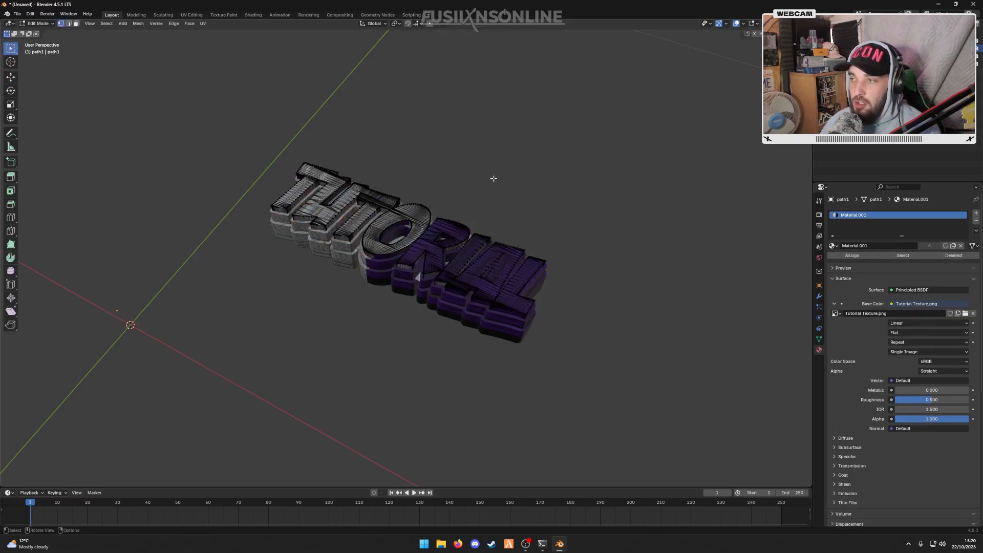
key(Tab)
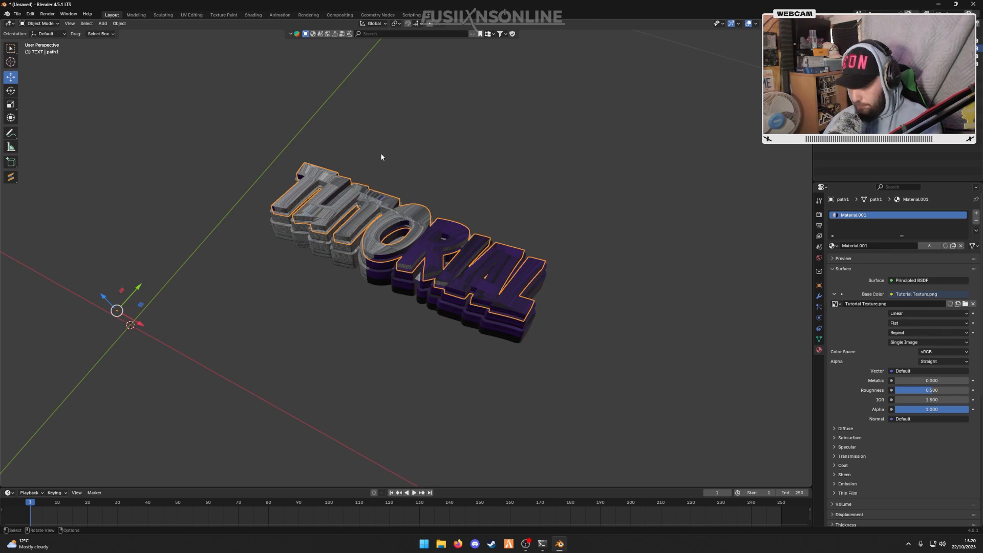
click(191, 15)
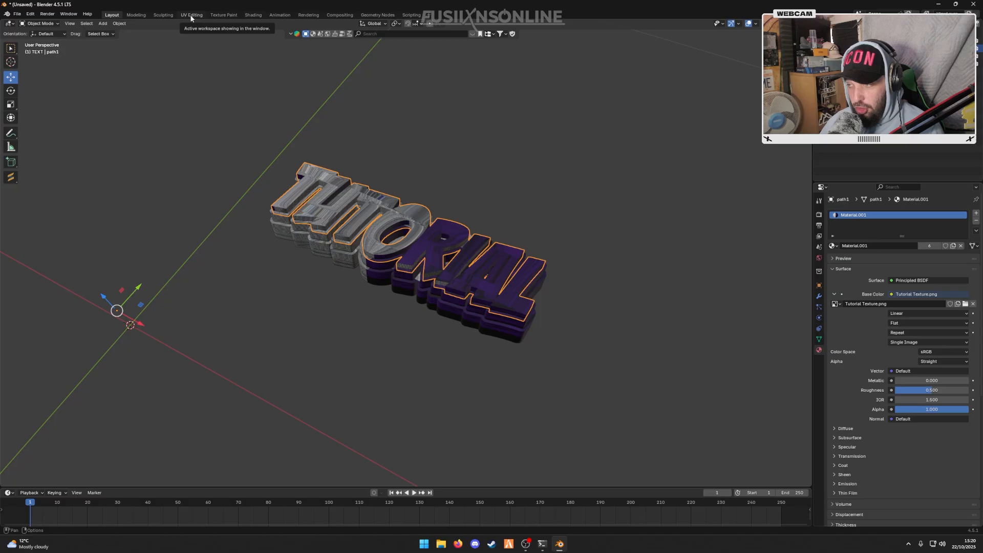
key(a)
scroll(273, 255, down, 4)
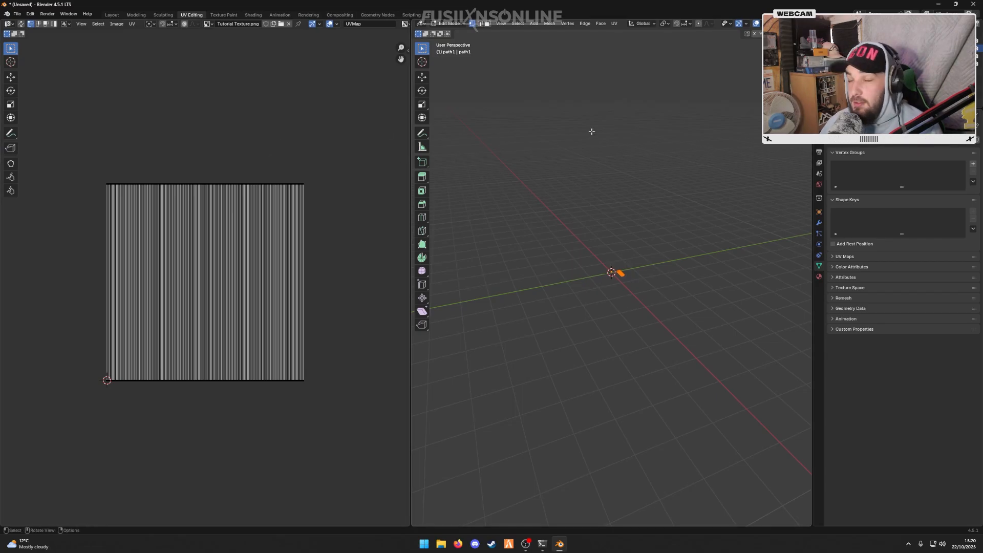
Unwrap the whole inner lettering with Cube Projection while viewing it from the top.
key(KP_7)
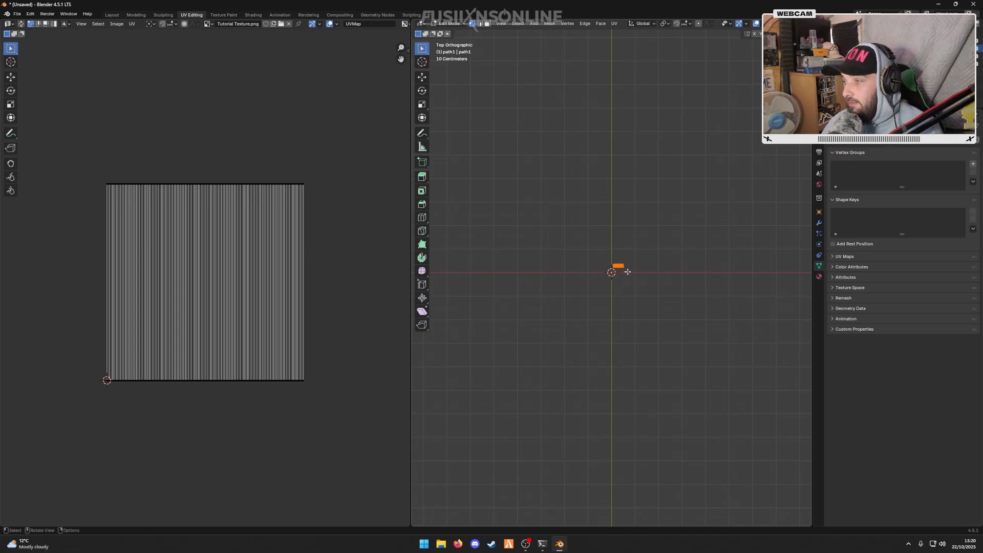
scroll(628, 271, up, 6)
shift+middle_drag(628, 270, 414, 459)
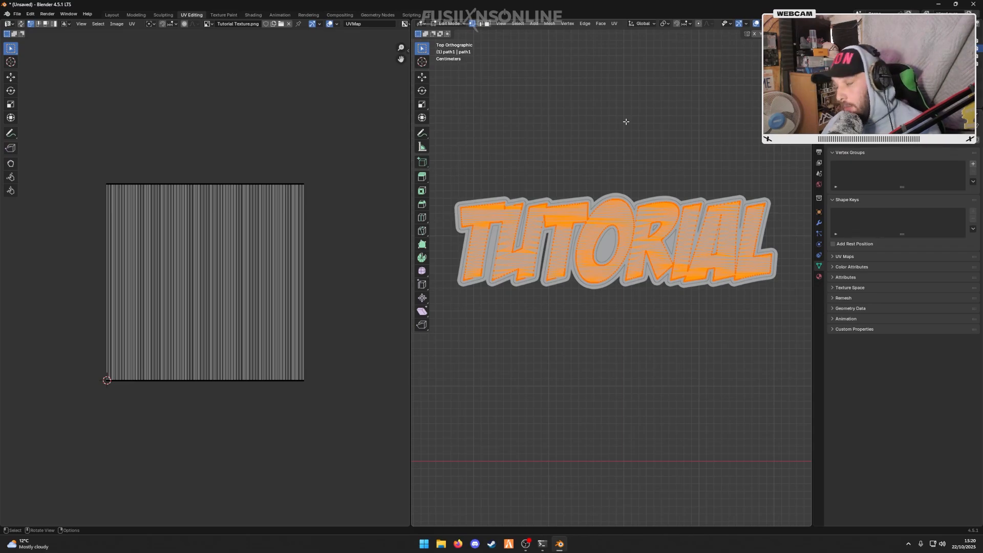
key(u)
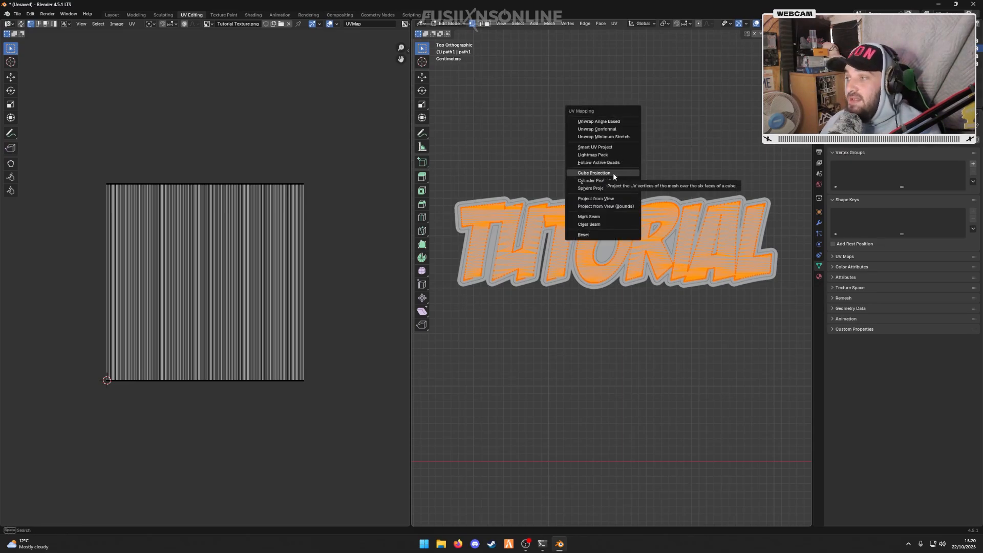
click(594, 173)
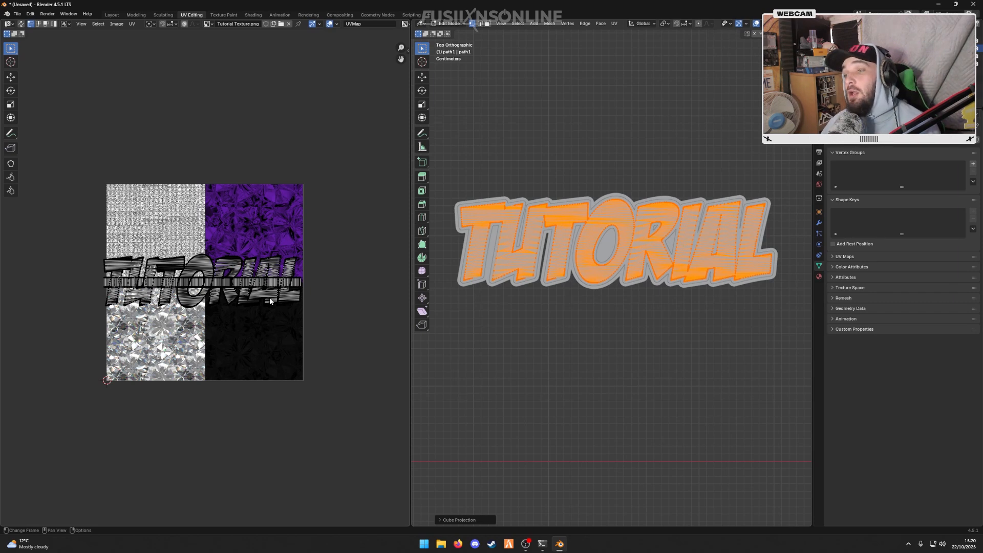
Scale down all of the lettering's UVs and move them onto the lower-left white diamond quadrant of the texture.
key(a)
key(s)
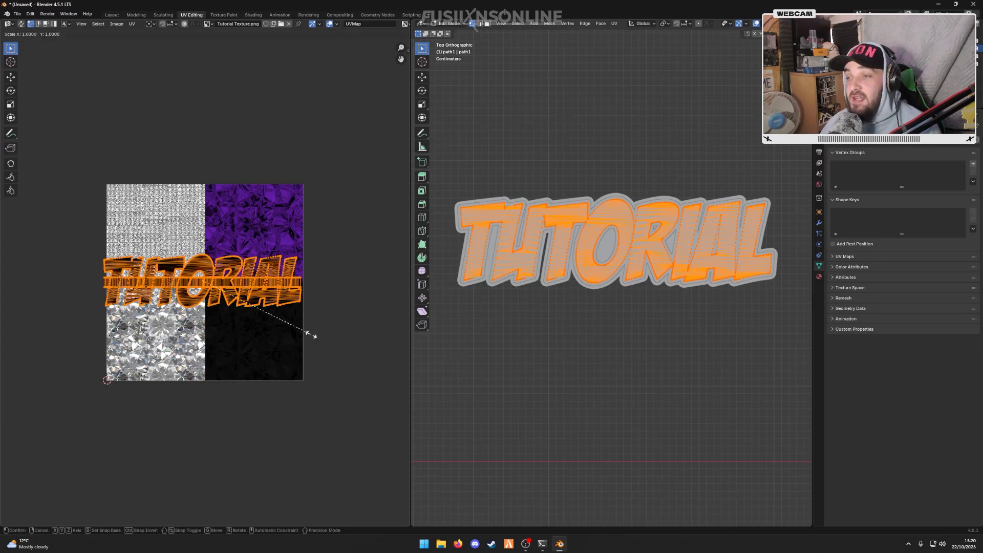
click(244, 301)
click(11, 77)
drag(202, 281, 156, 331)
Enlarge the lettering's UVs to span nearly the full width of the white diamond quadrant without crossing its edges.
scroll(165, 349, up, 1)
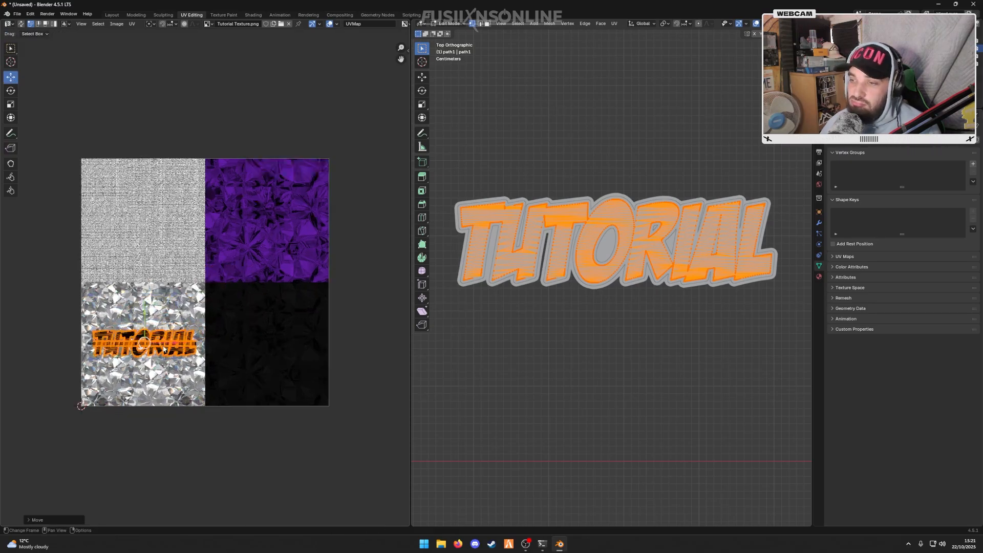
scroll(165, 349, up, 1)
middle_drag(163, 374, 193, 309)
key(s)
click(197, 318)
click(190, 293)
key(s)
key(Escape)
key(a)
key(s)
click(220, 298)
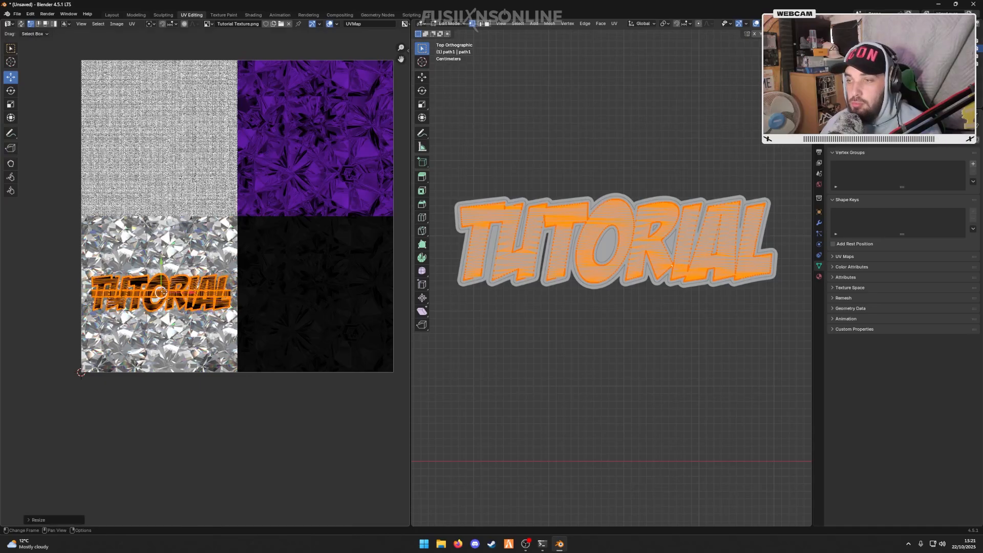
Rotate the inner lettering's UVs diagonally within the white diamond quadrant and enlarge them to span it nearly corner to corner.
key(r)
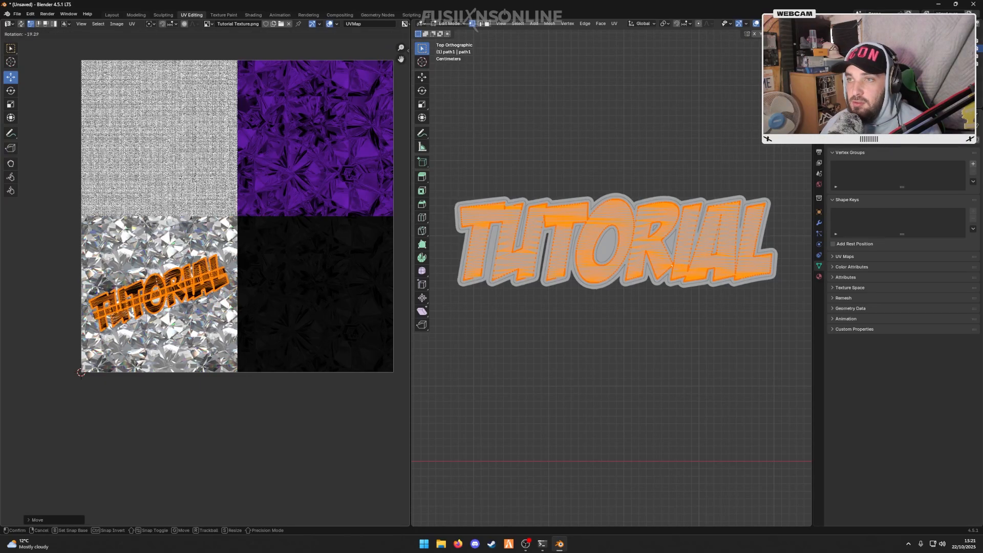
key(Return)
key(s)
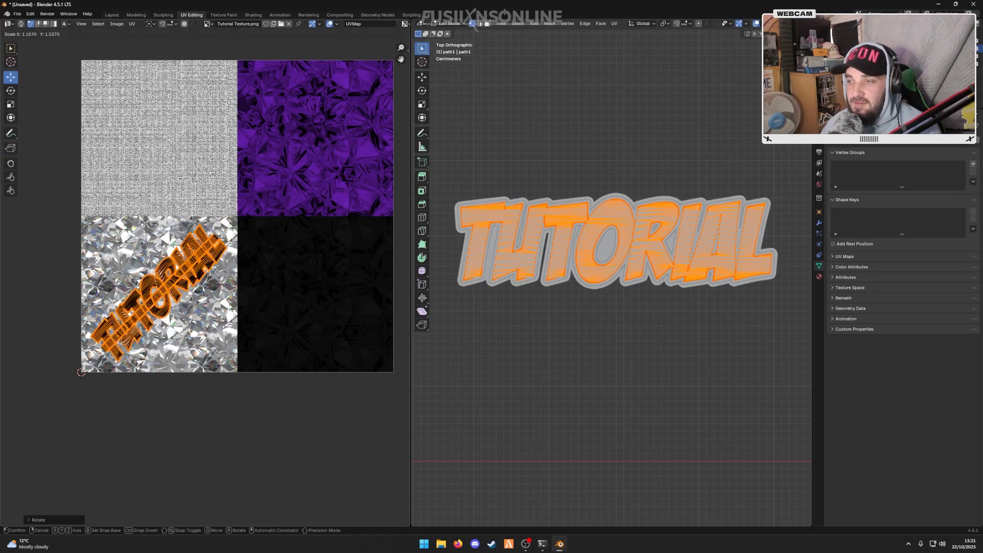
click(144, 227)
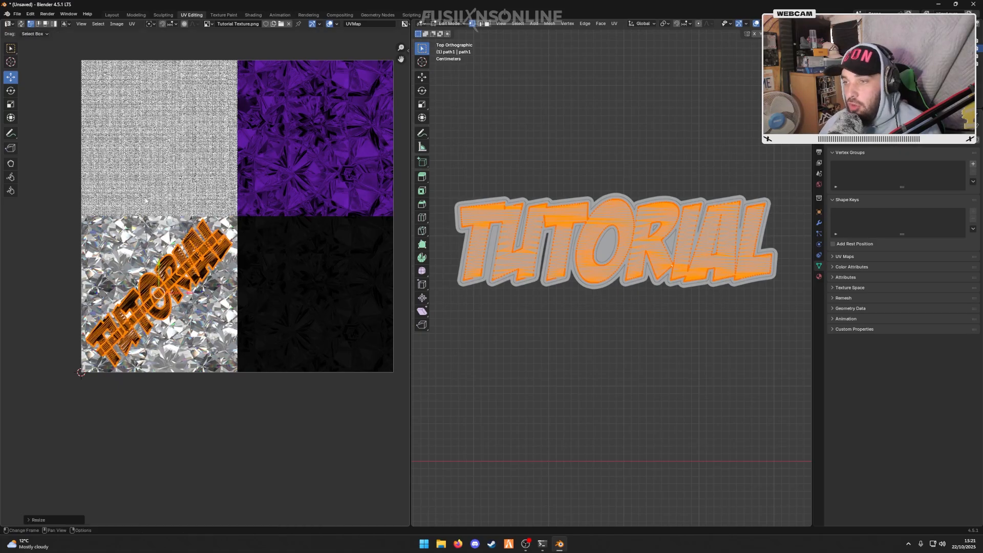
click(110, 15)
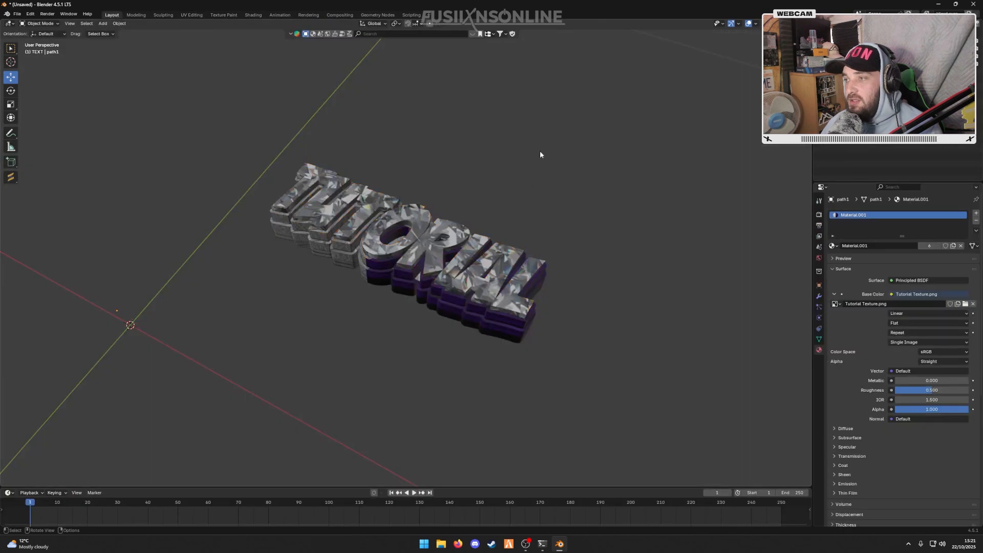
Open the middle lettering layer path1.001 in the UV Editing workspace and unwrap all its geometry with Cube Projection.
click(425, 258)
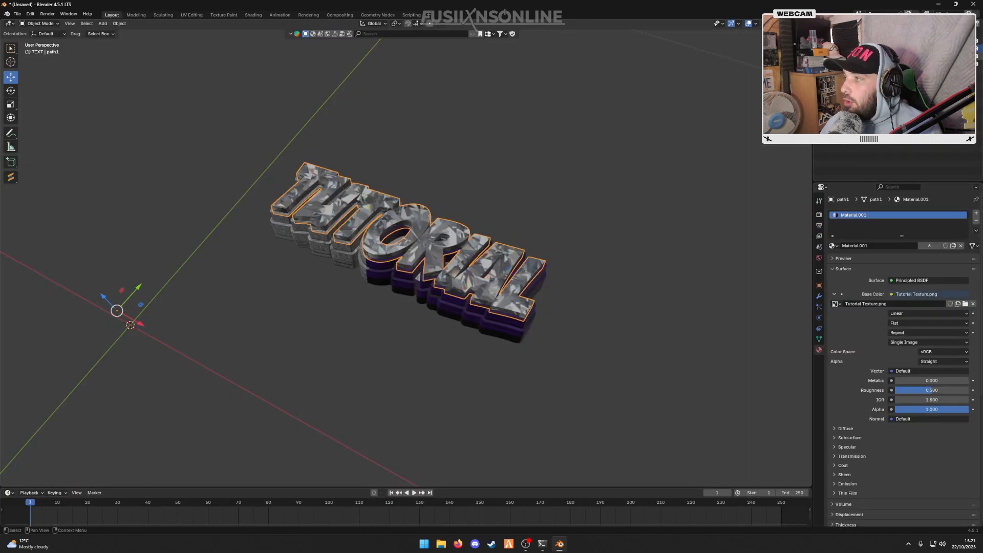
click(850, 56)
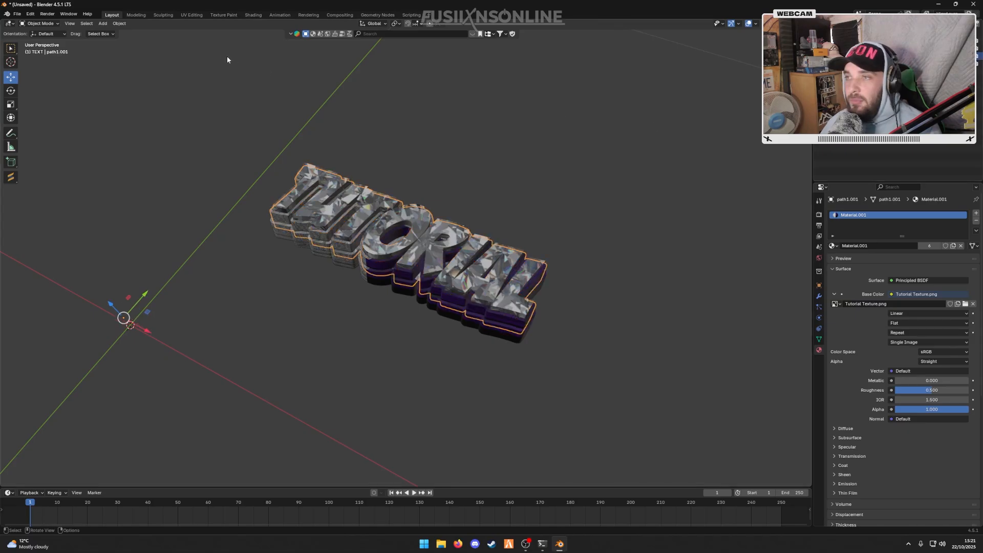
click(192, 15)
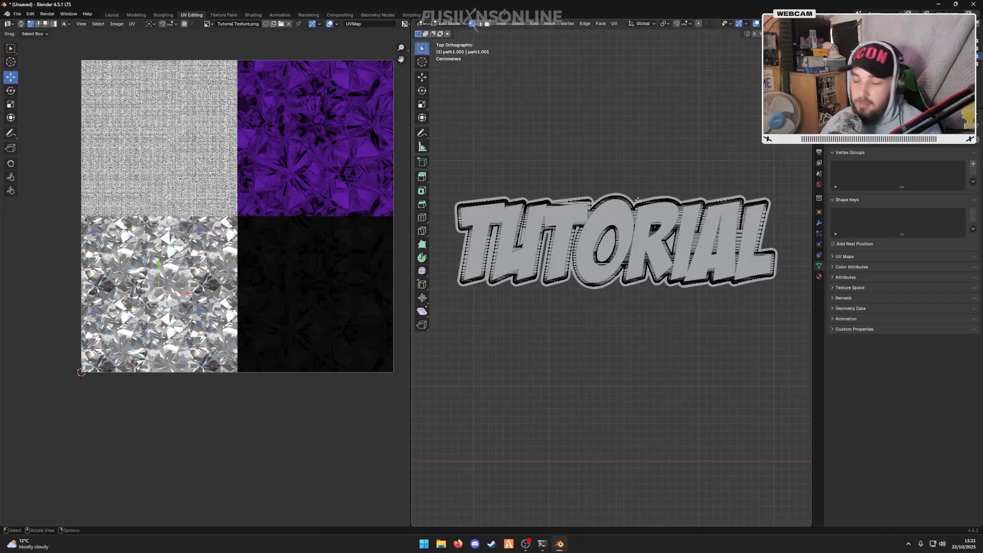
key(a)
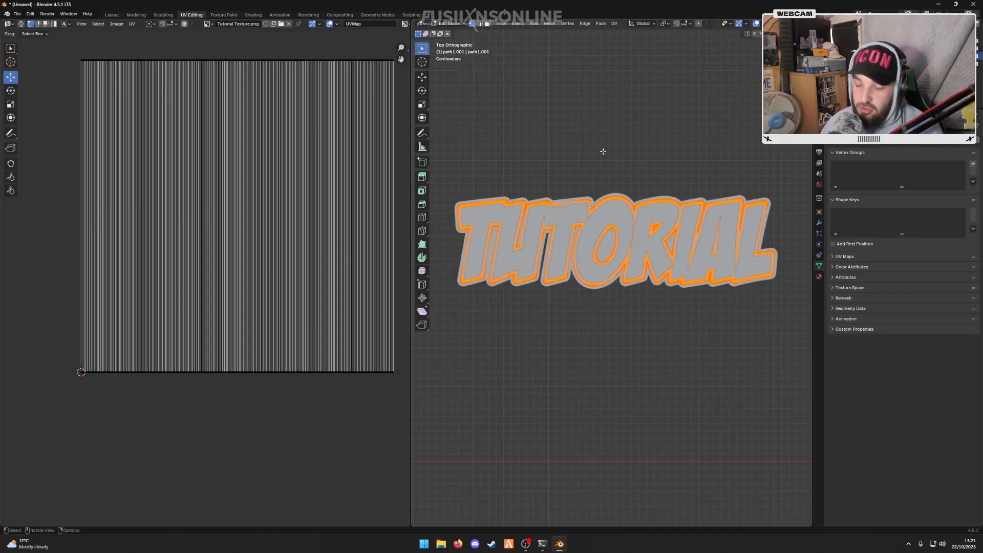
key(u)
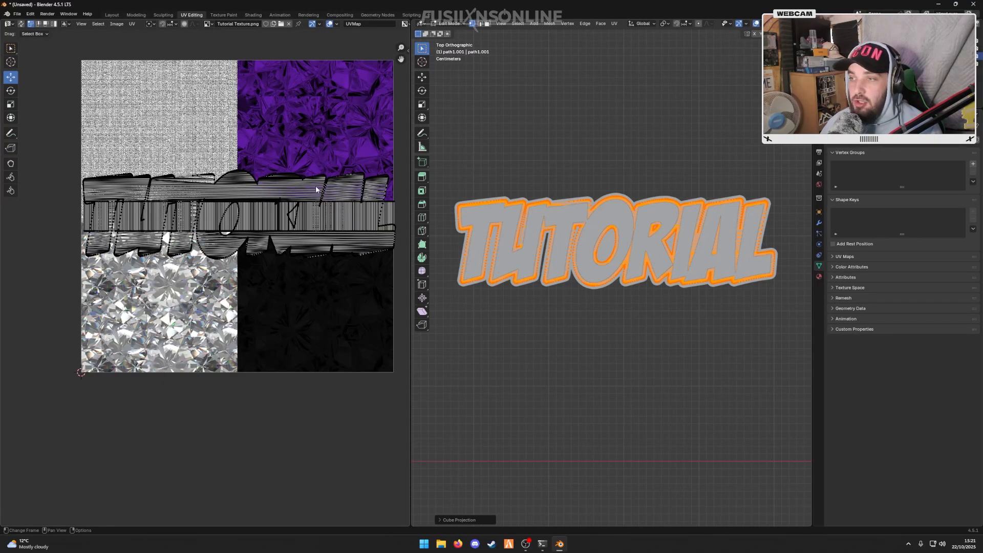
Scale down all of path1.001's UVs to about half size and move them onto the purple diamond quadrant of the texture.
key(a)
key(s)
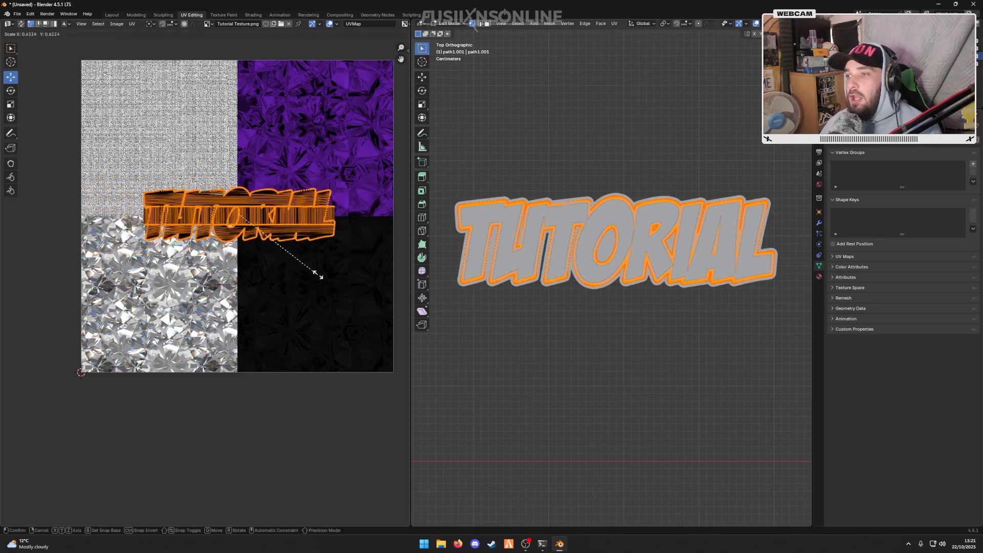
click(302, 258)
key(g)
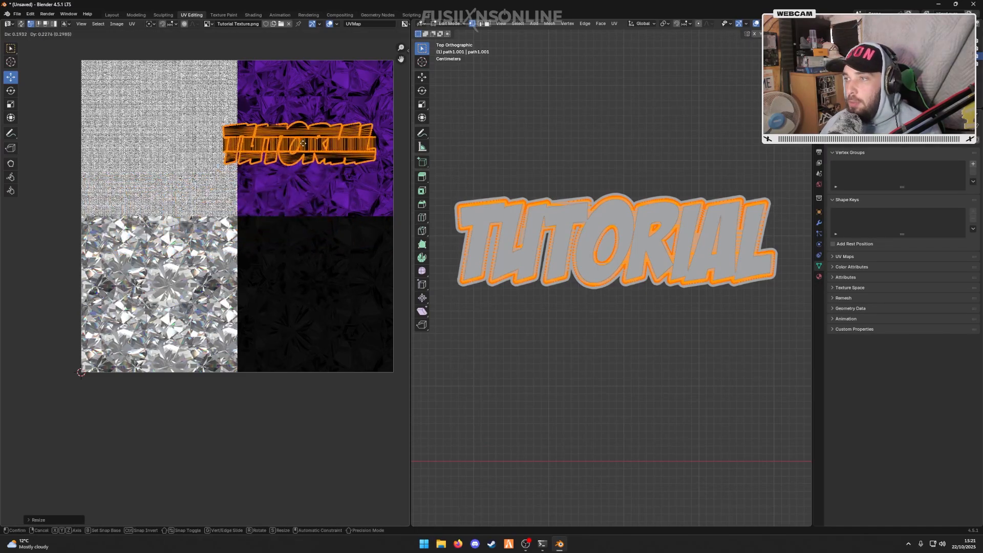
click(315, 139)
Shrink path1.001's UVs to fit inside the purple quadrant, shift them down within it, and inspect the textured lettering in the Layout workspace.
key(s)
click(344, 184)
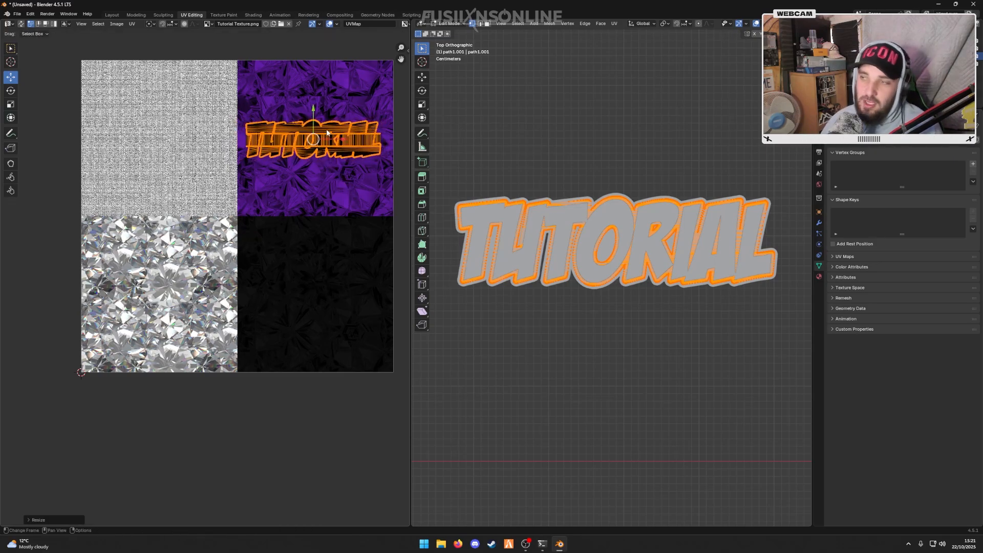
drag(313, 123, 313, 188)
click(112, 14)
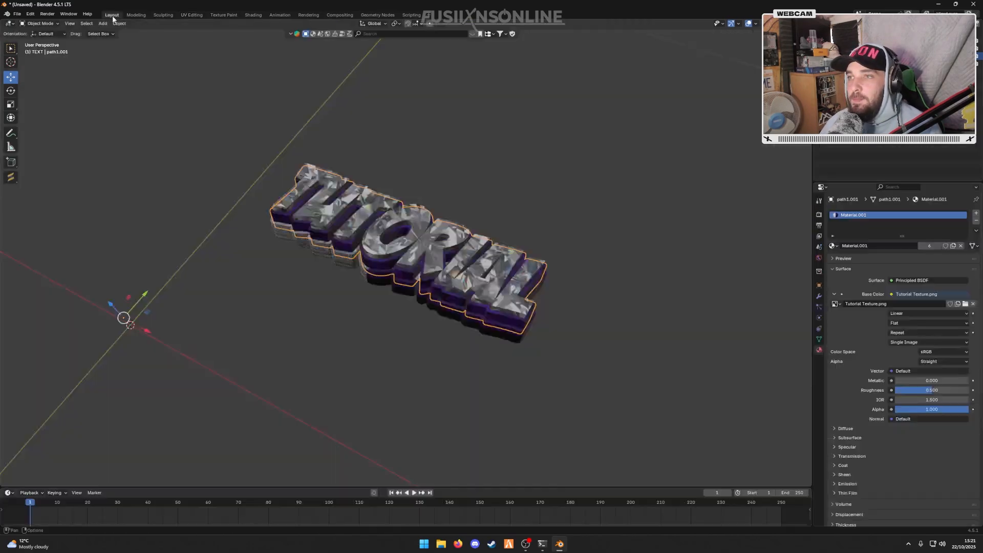
scroll(385, 264, up, 8)
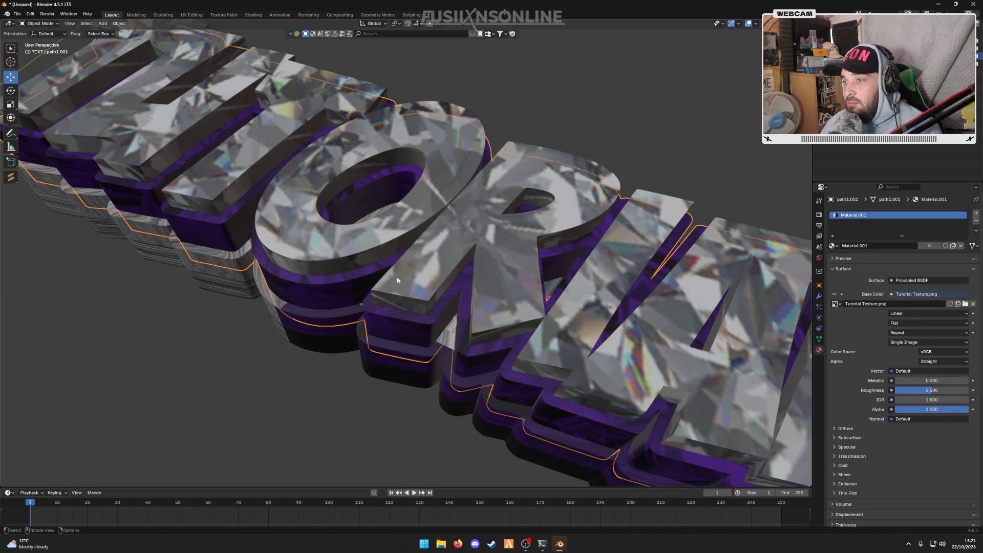
scroll(342, 286, down, 8)
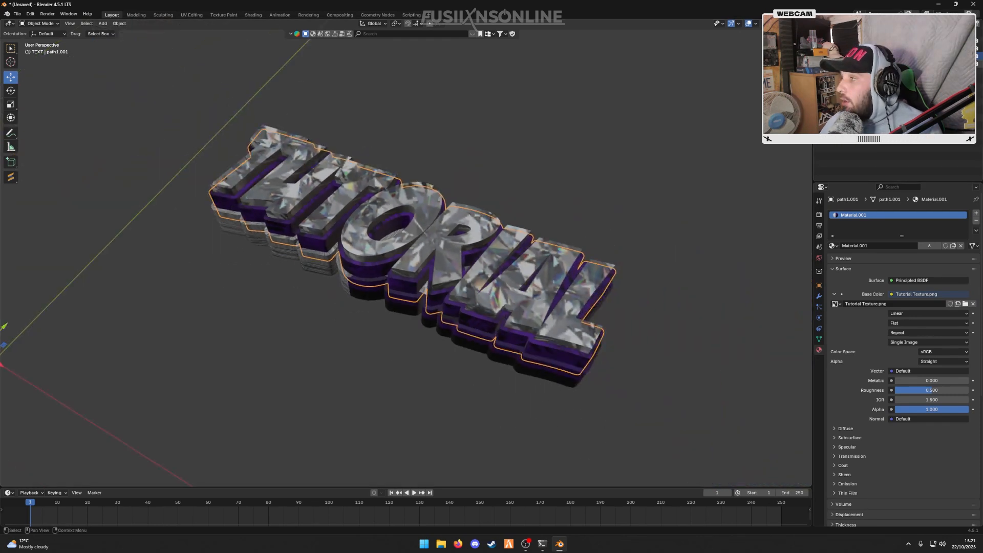
Open the outer backing layer path1.002 in the UV Editing workspace and unwrap all its geometry with Cube Projection.
click(440, 195)
click(192, 14)
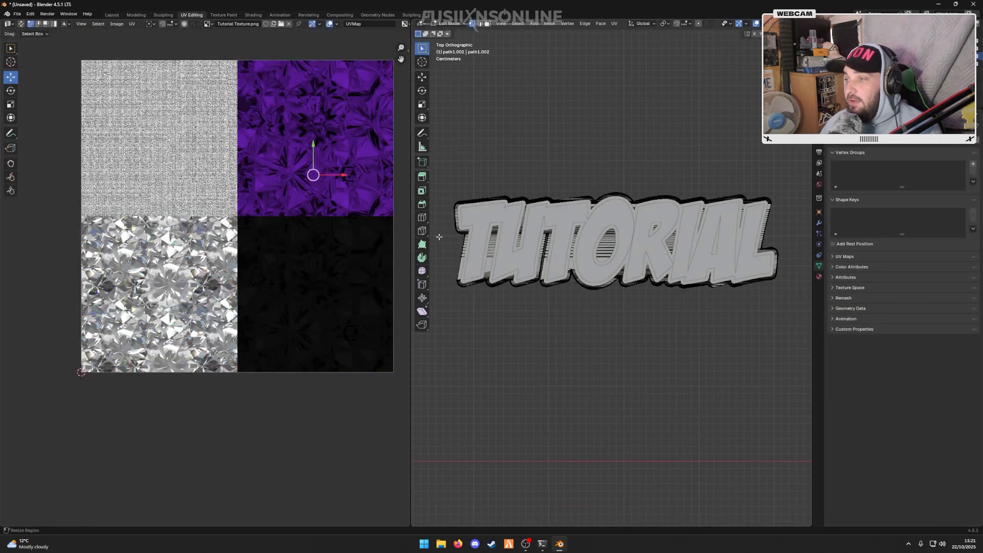
key(a)
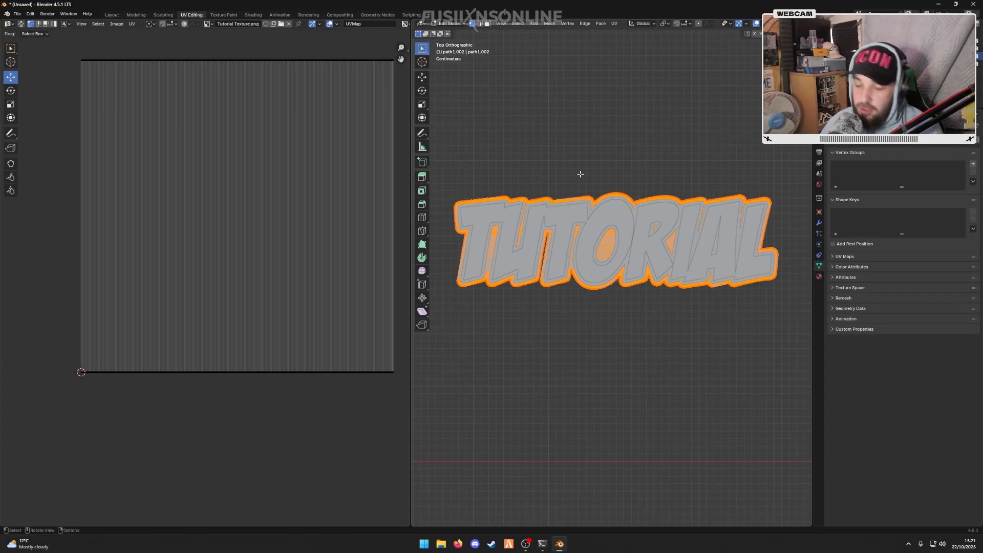
key(u)
click(578, 187)
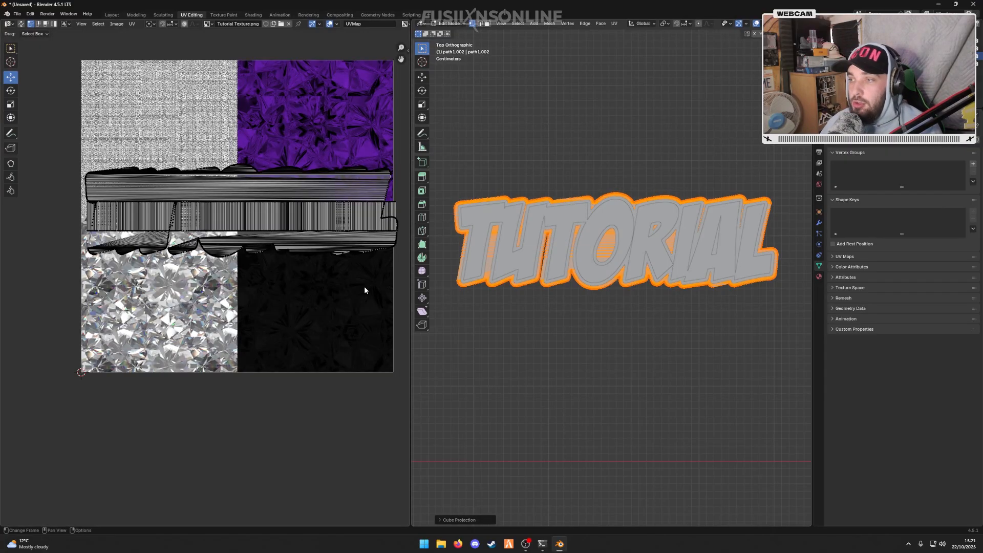
Scale down all of path1.002's UVs to about half size and move them onto the black diamond quadrant of the texture.
key(a)
key(s)
click(306, 253)
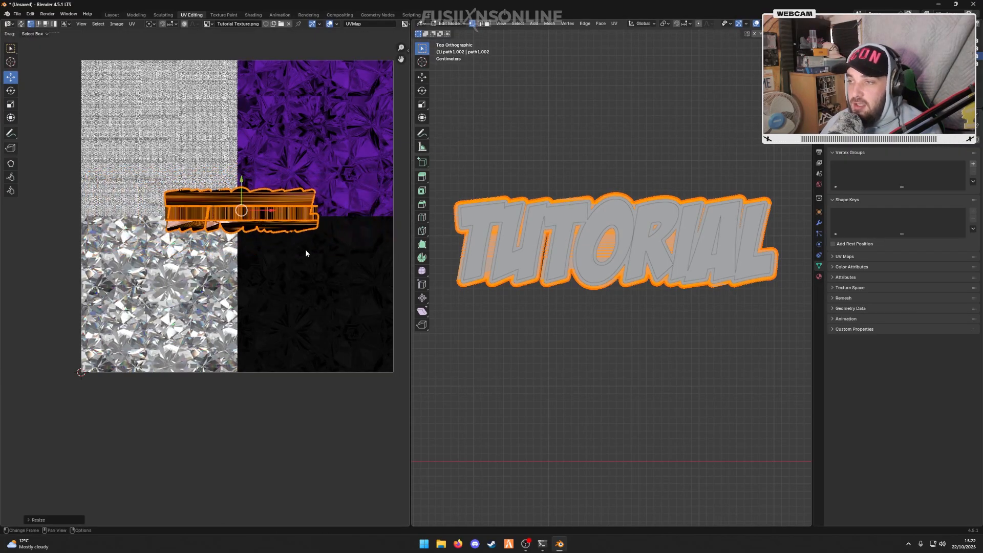
key(g)
click(378, 332)
Shrink path1.002's UVs slightly to fit inside the black quadrant, centre them there, and return to the Layout workspace with nothing selected.
key(s)
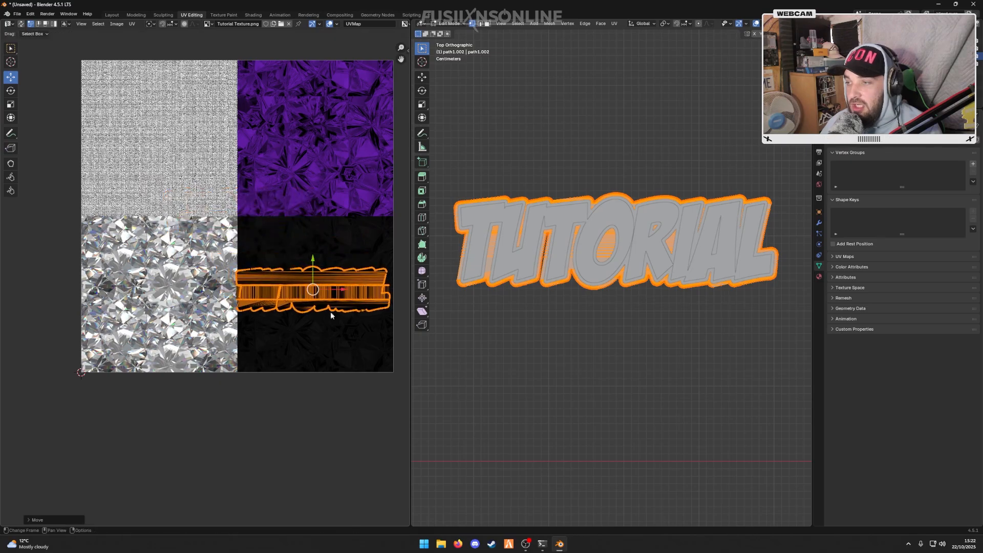
click(368, 335)
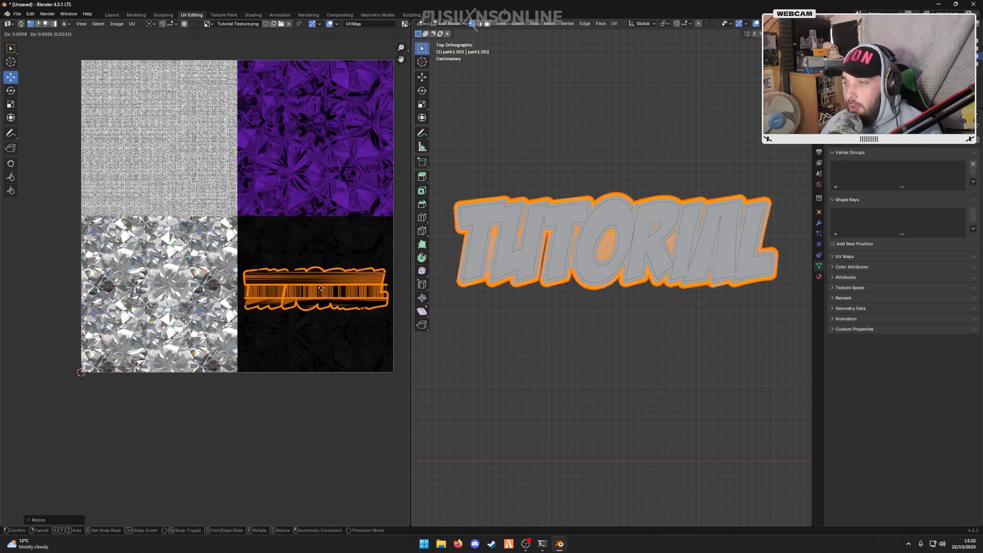
click(111, 14)
click(509, 184)
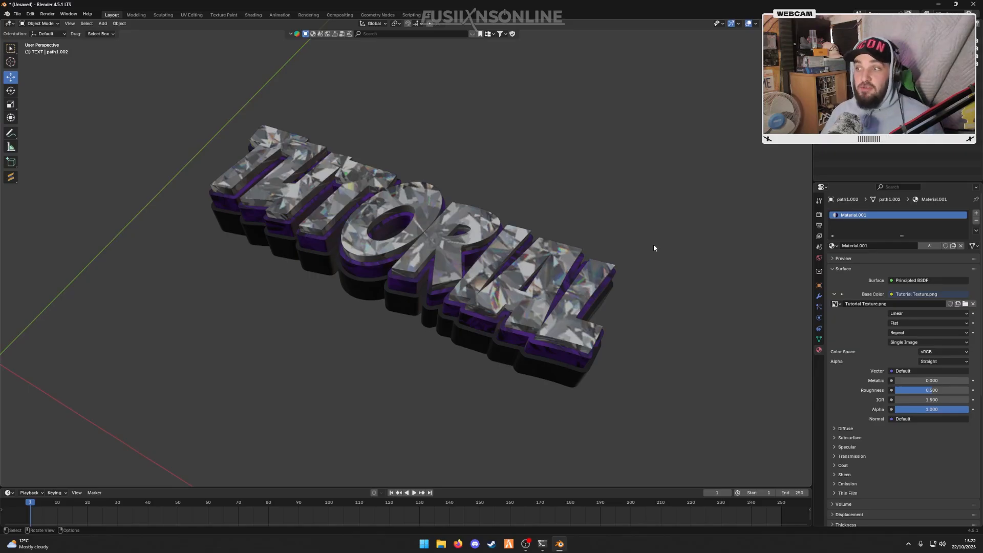
Save the project as "Before Text Join.blend" in the Blender folder inside Tutorial Chain on the desktop.
mouse_move(392, 226)
middle_down()
mouse_move(398, 182)
mouse_move(378, 240)
mouse_move(395, 225)
middle_up()
click(17, 14)
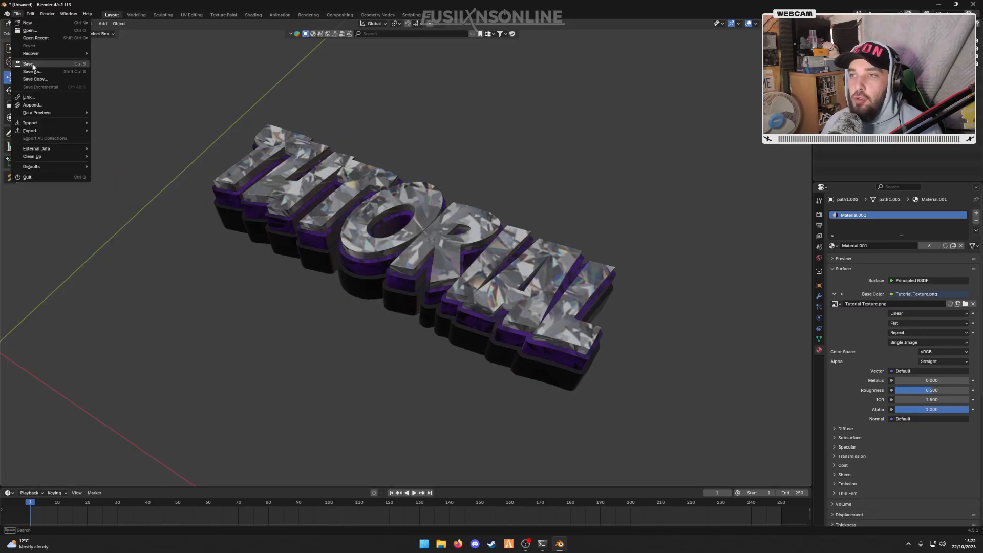
click(32, 71)
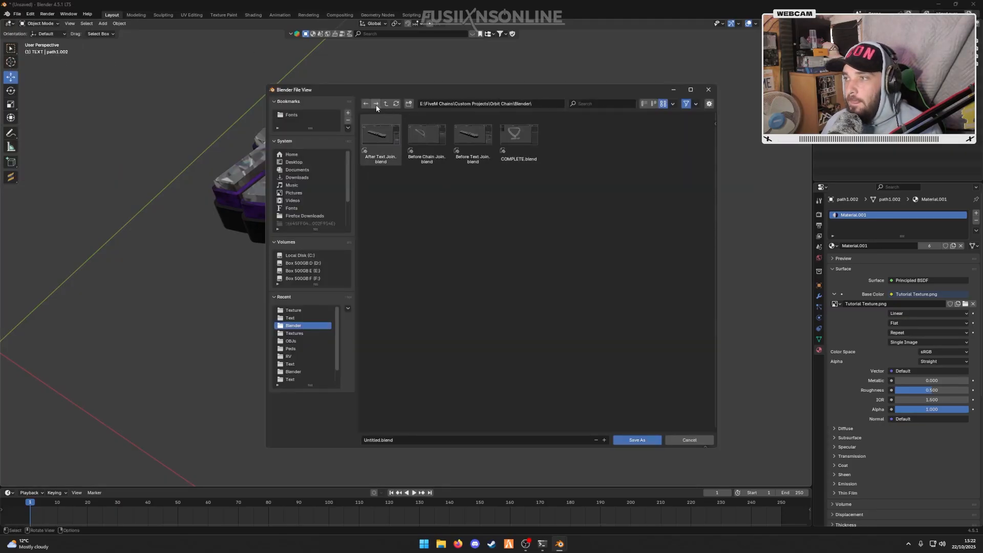
click(300, 162)
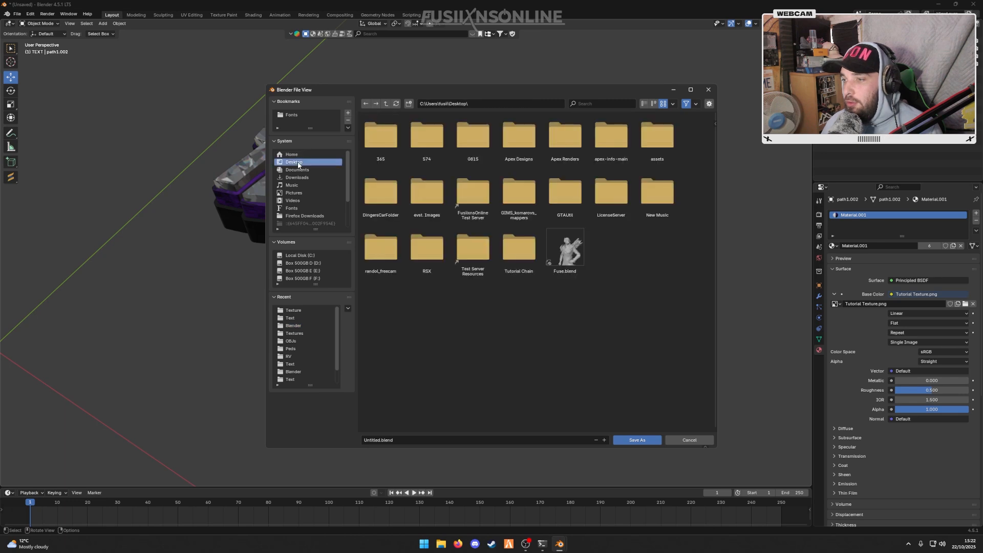
double_click(507, 246)
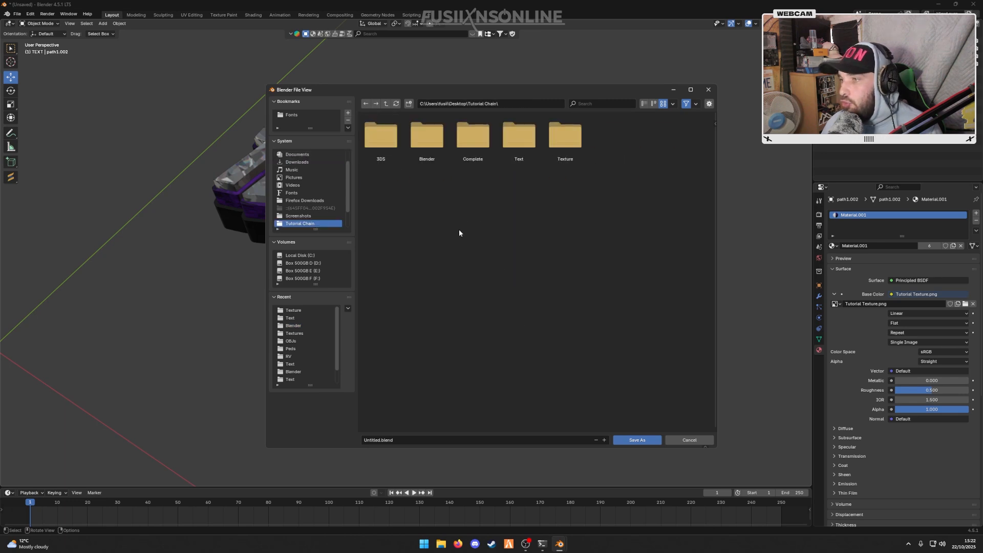
double_click(424, 137)
click(422, 439)
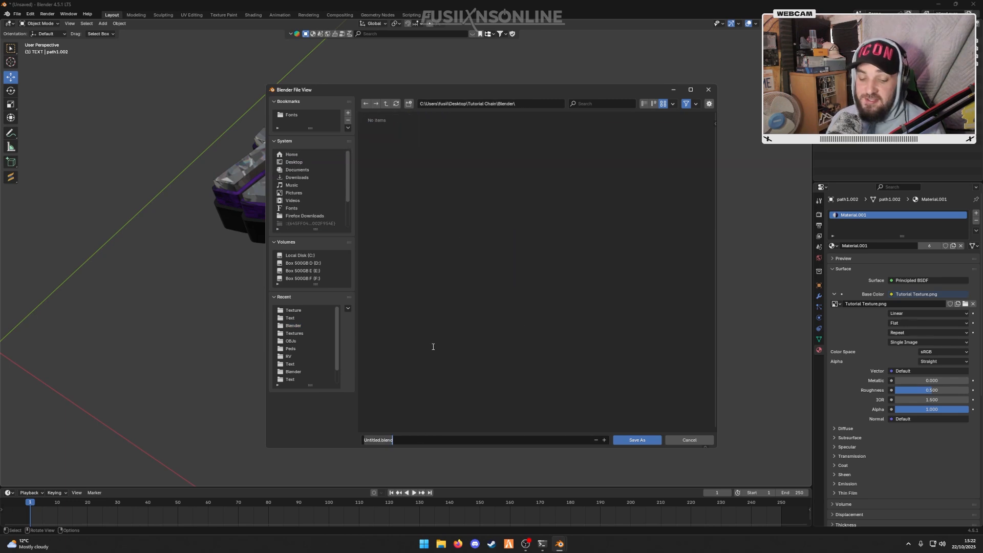
text(Before Text Joi)
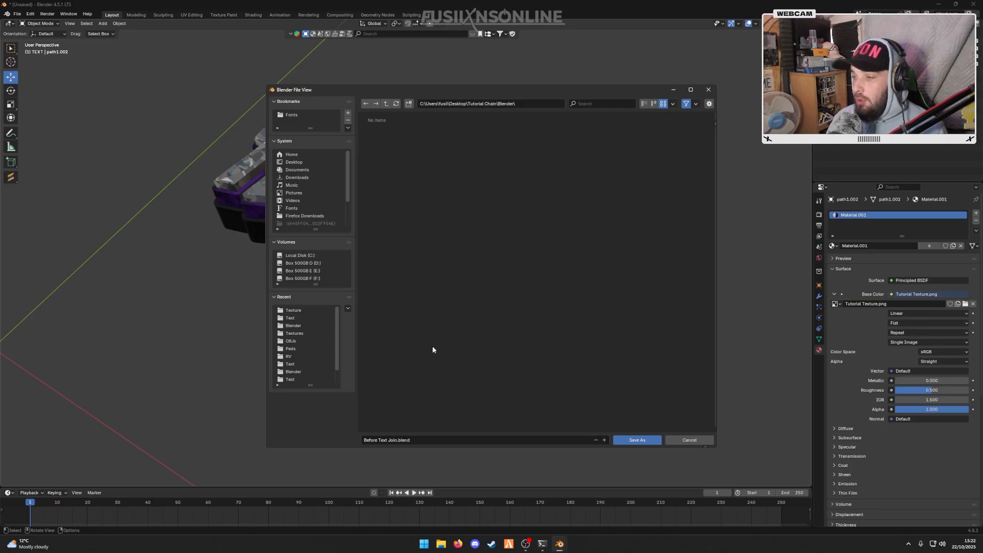
click(637, 440)
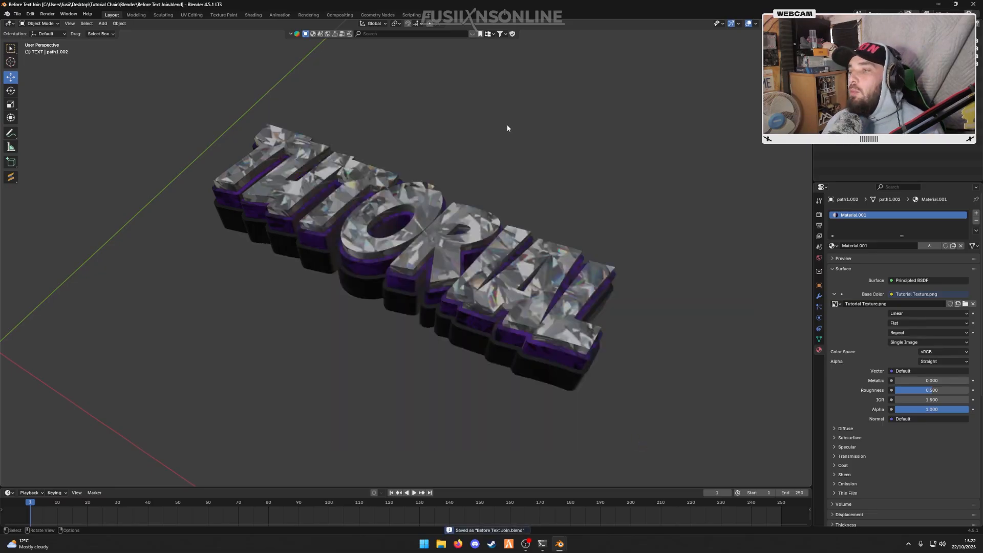
Join all the stacked TUTORIAL lettering layers into one object and toggle its visibility off and on to check the join.
drag(551, 91, 232, 346)
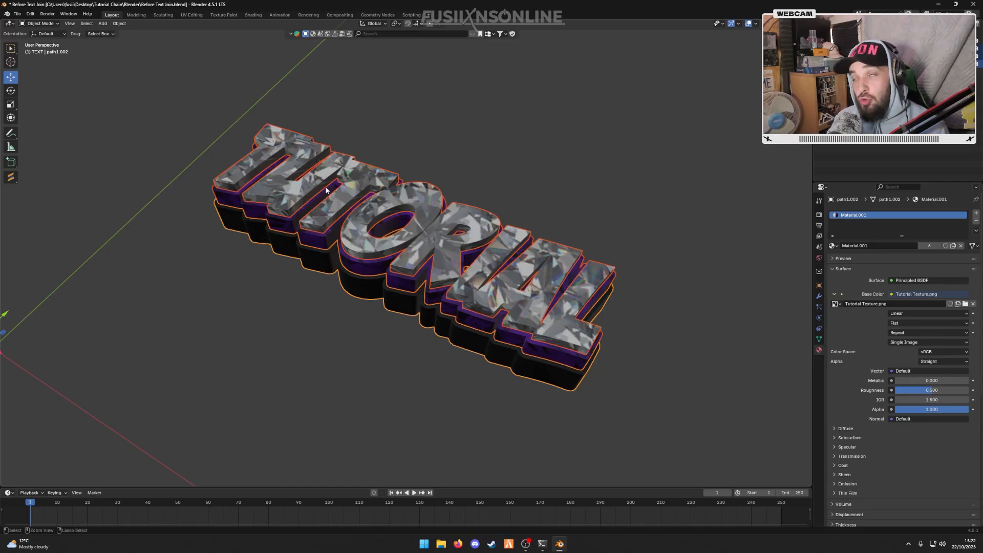
key(ctrl+j)
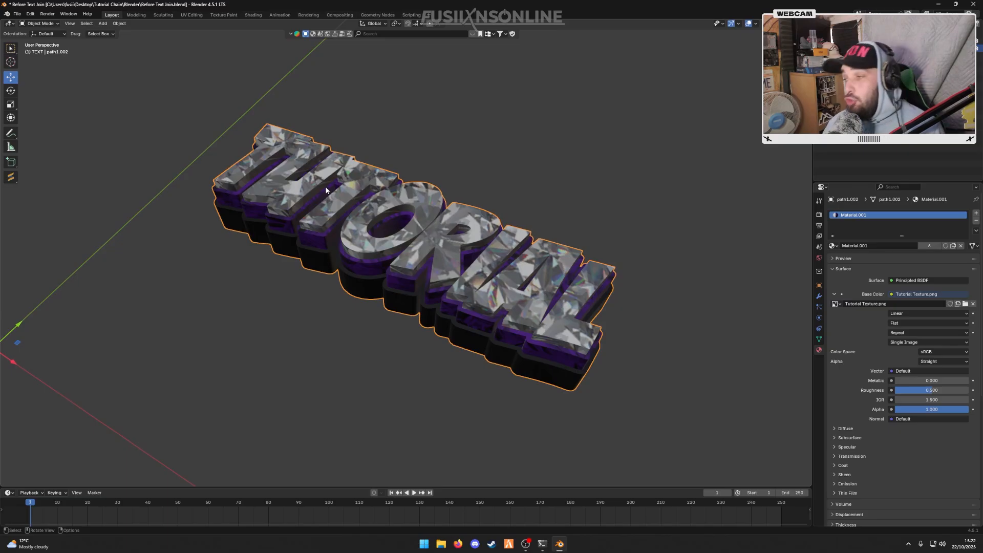
click(969, 49)
click(969, 48)
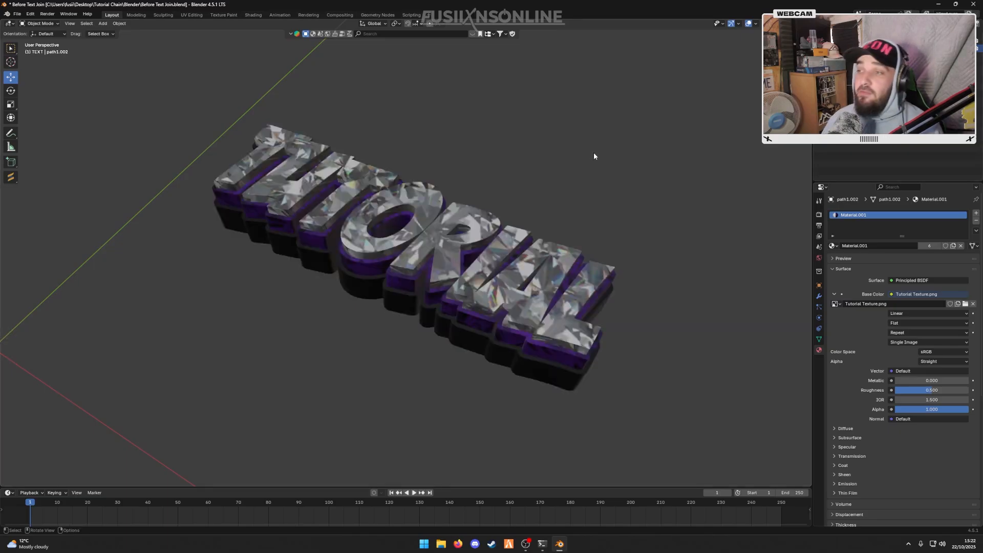